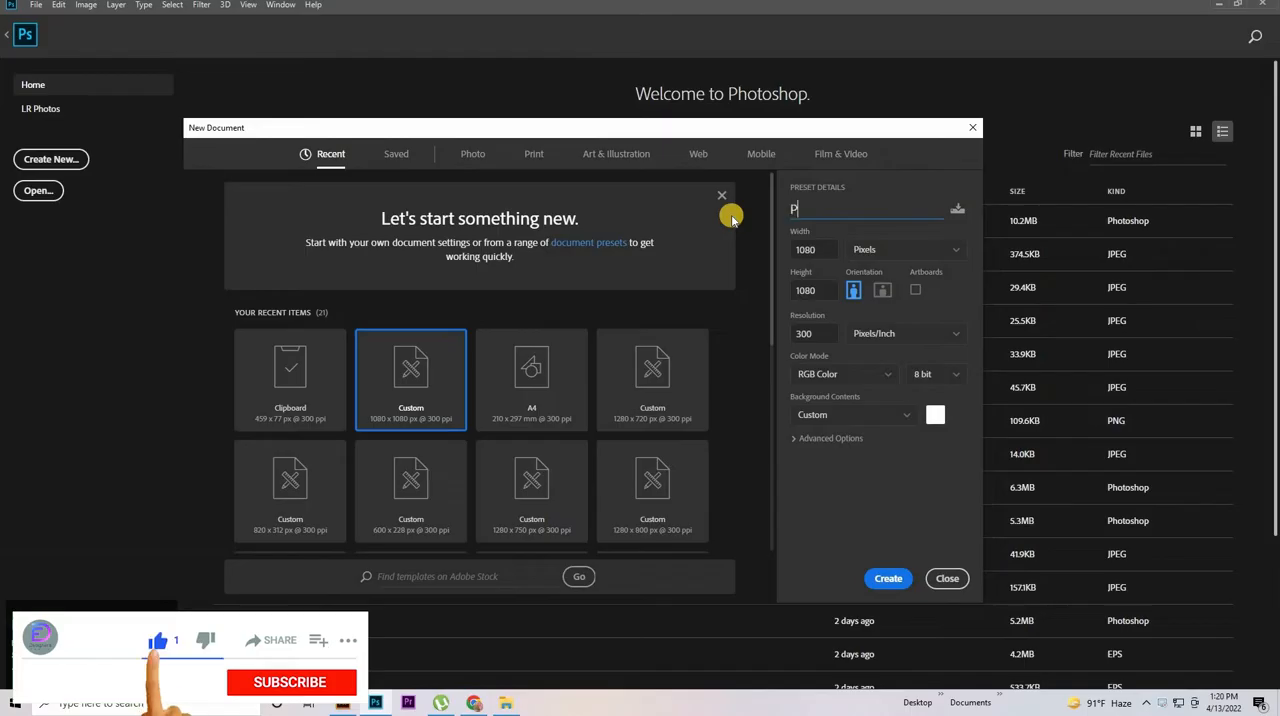
# Create a 1080 x 1080 pixel, 300 ppi RGB document named Pohela Boishak Banner Design
pyautogui.write('ohela')
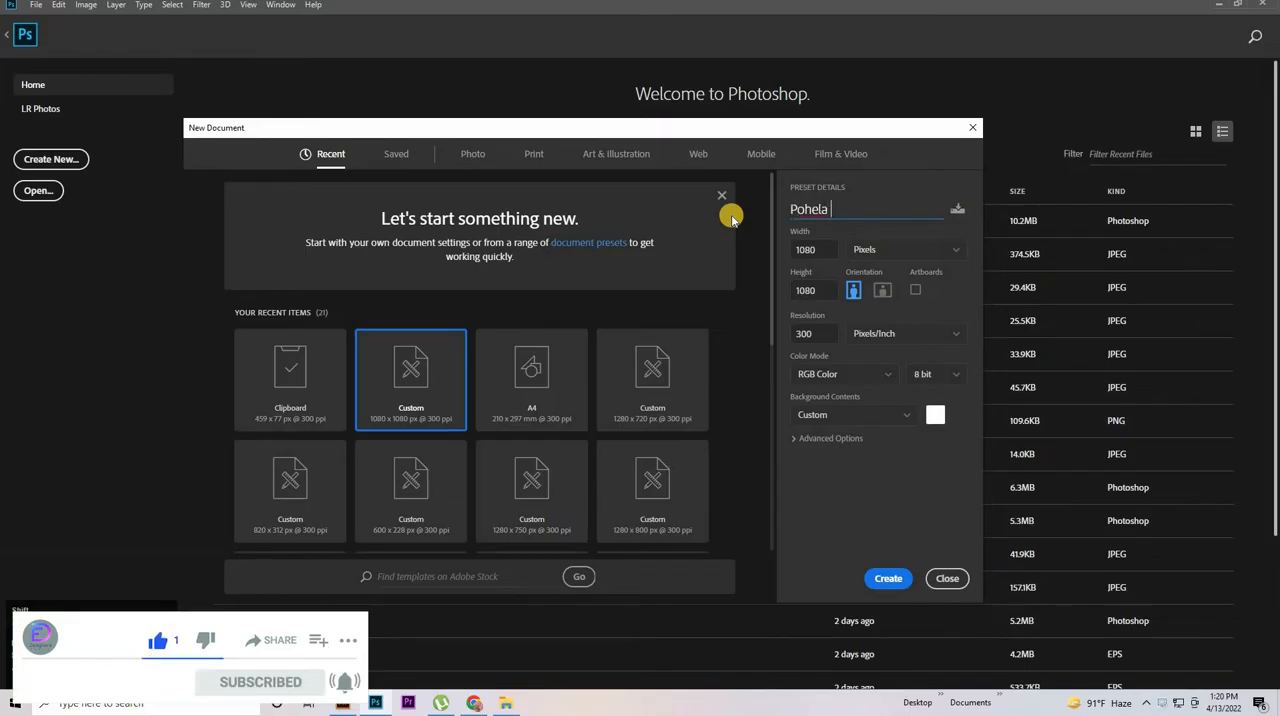
pyautogui.write(' Boishak Banner Desi')
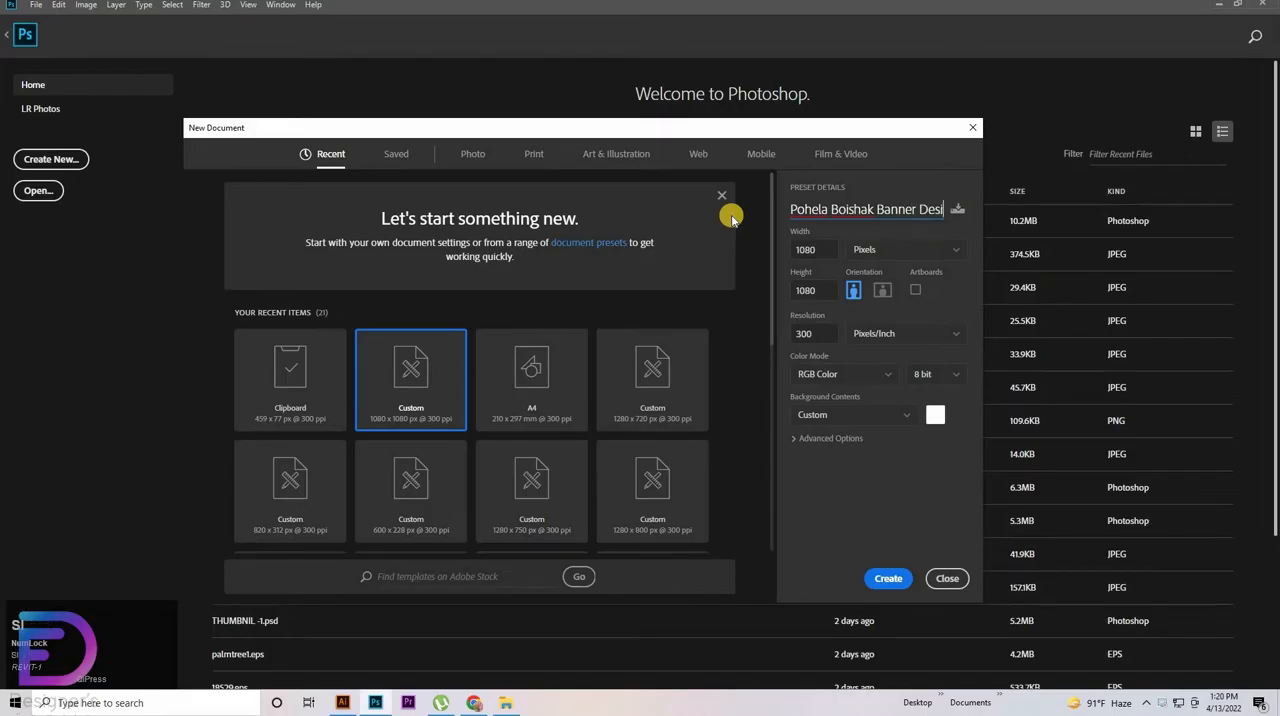
pyautogui.write('gn')
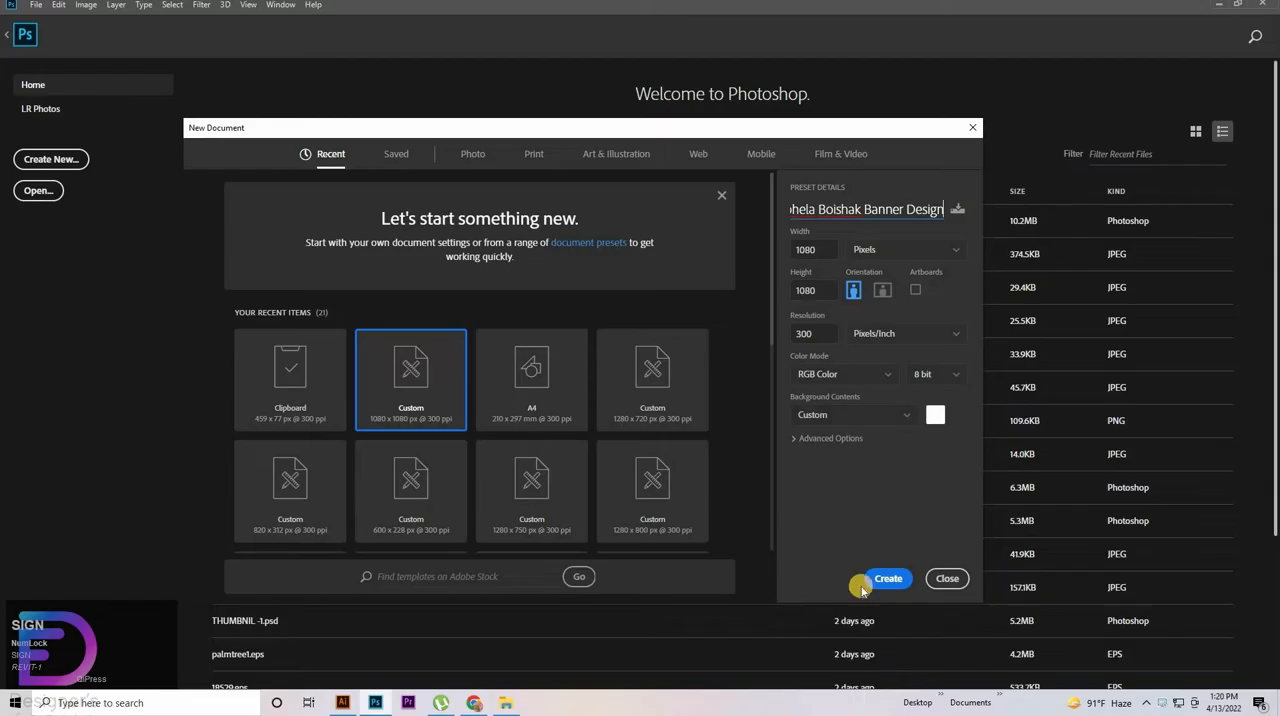
pyautogui.click(893, 584)
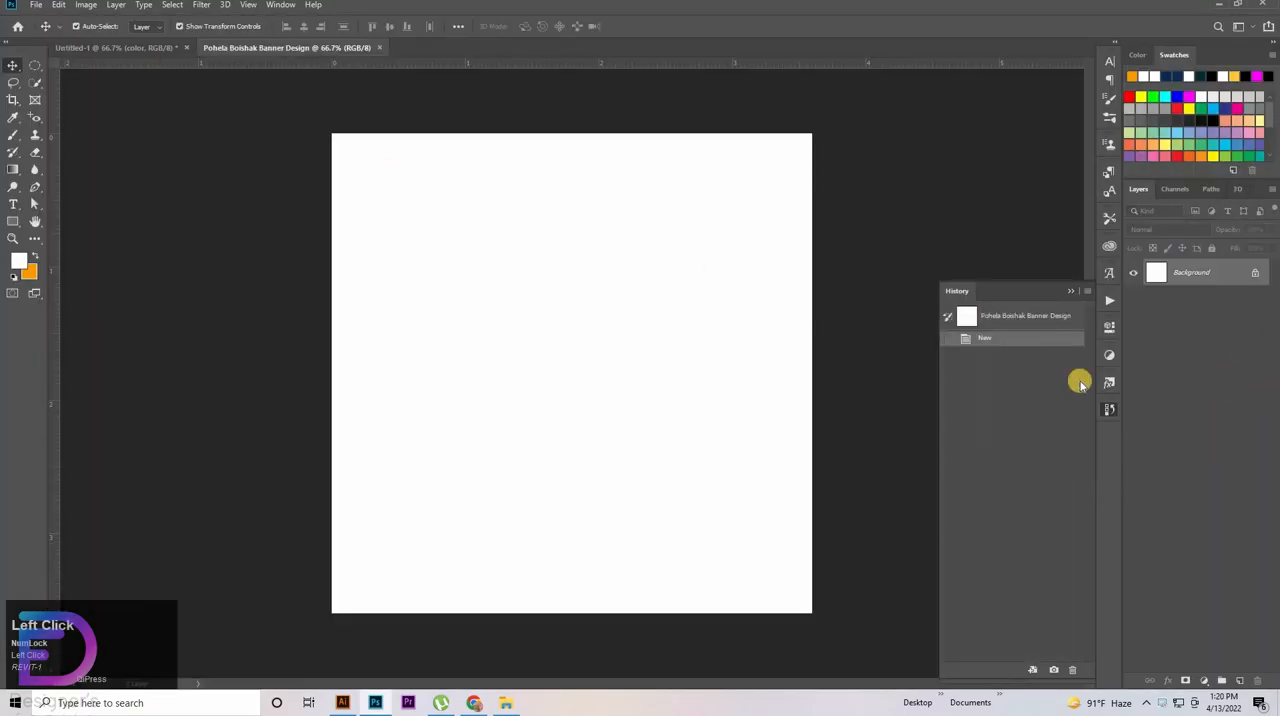
# Copy the color layer with three orange swatches from Untitled-1 into the upper part of the banner canvas
pyautogui.click(1109, 410)
pyautogui.click(131, 47)
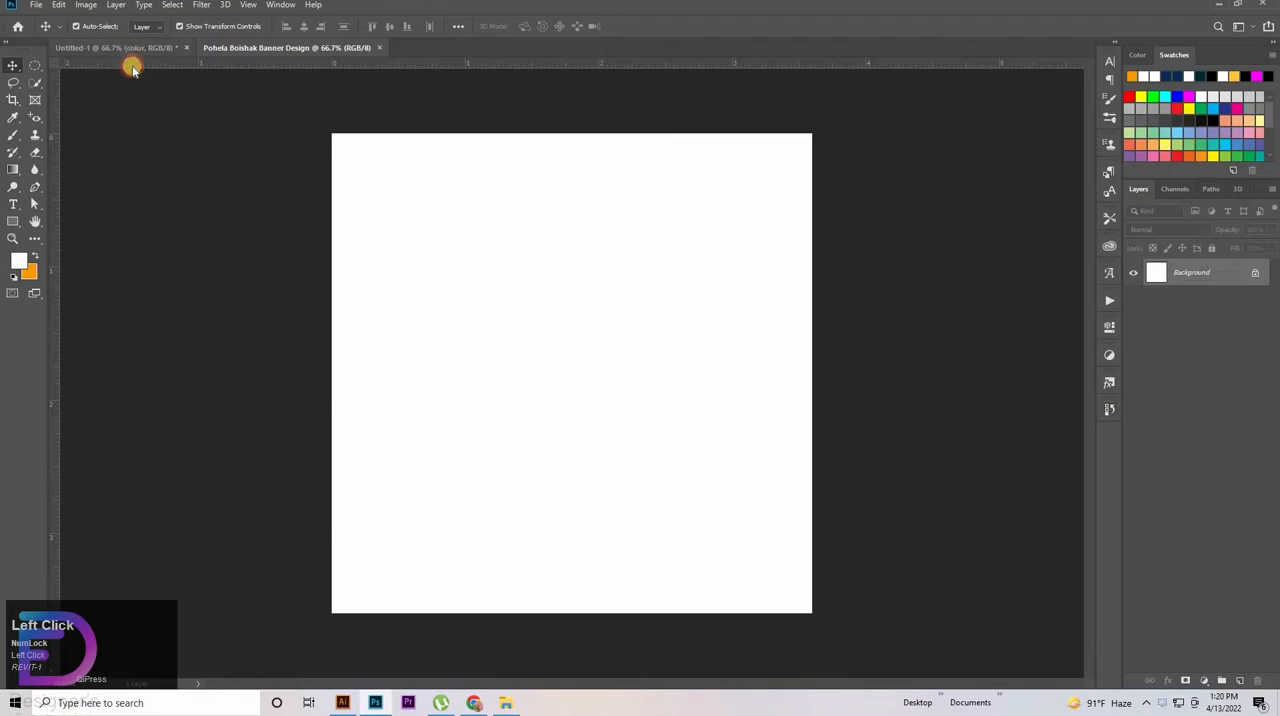
pyautogui.moveTo(690, 177); pyautogui.dragTo(484, 187)
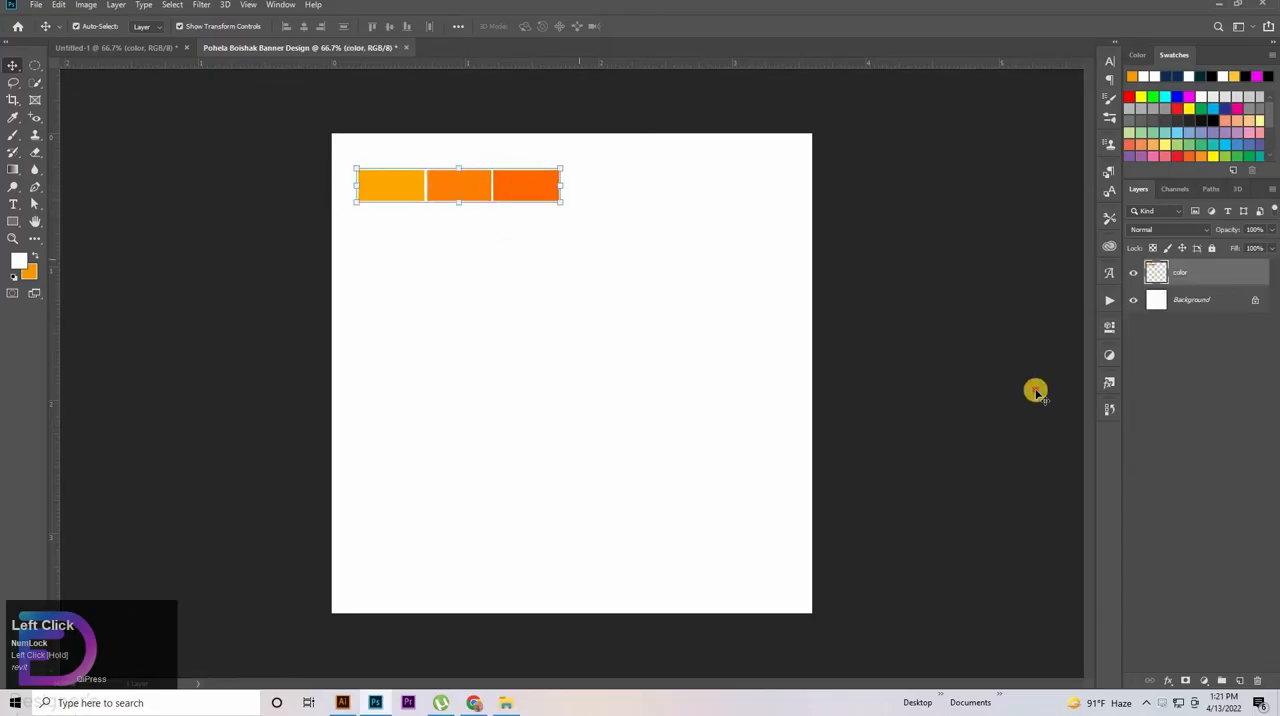
# Unlock the background layer, add a Gradient Overlay to it and open its gradient for editing
pyautogui.click(1249, 304)
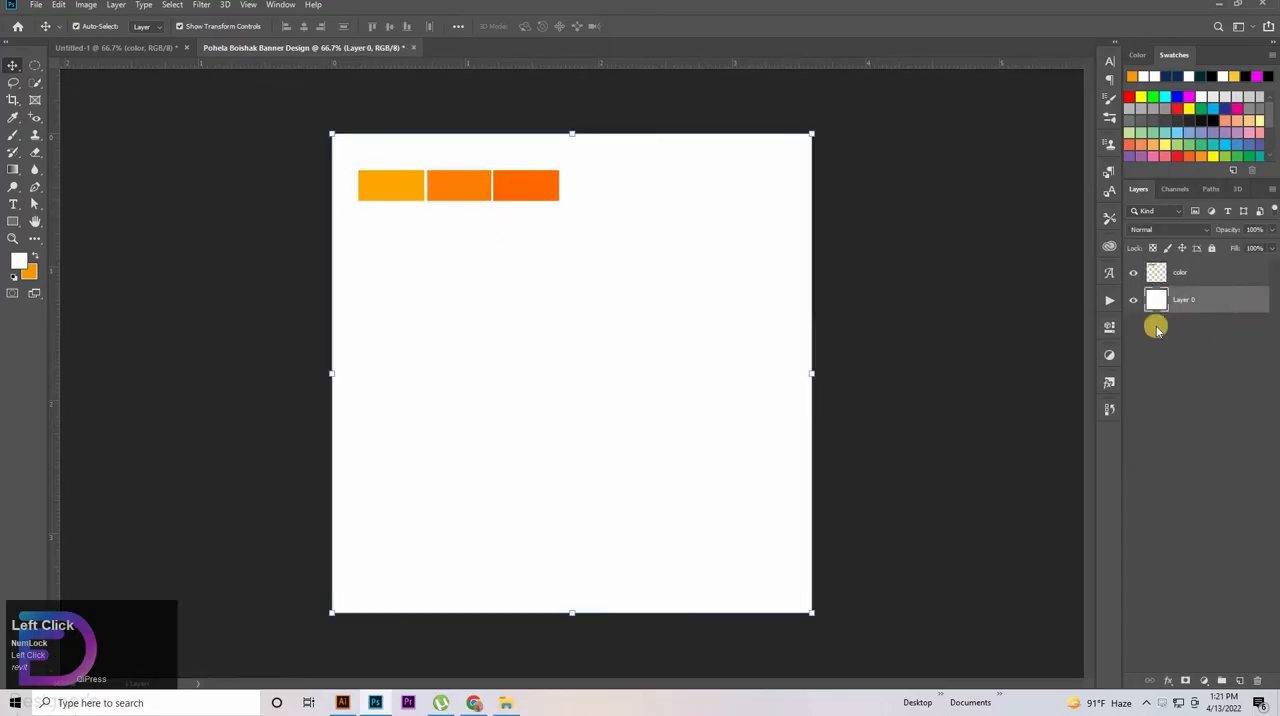
pyautogui.doubleClick(1154, 320)
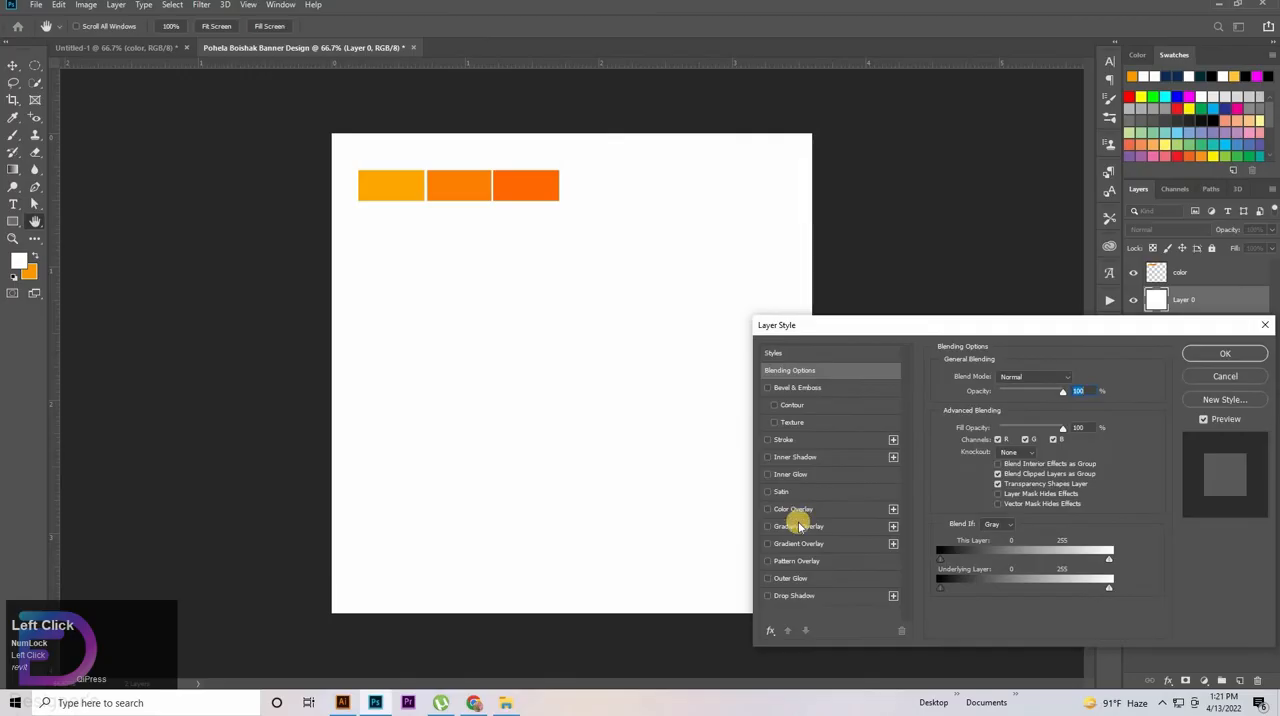
pyautogui.click(799, 526)
pyautogui.click(1014, 410)
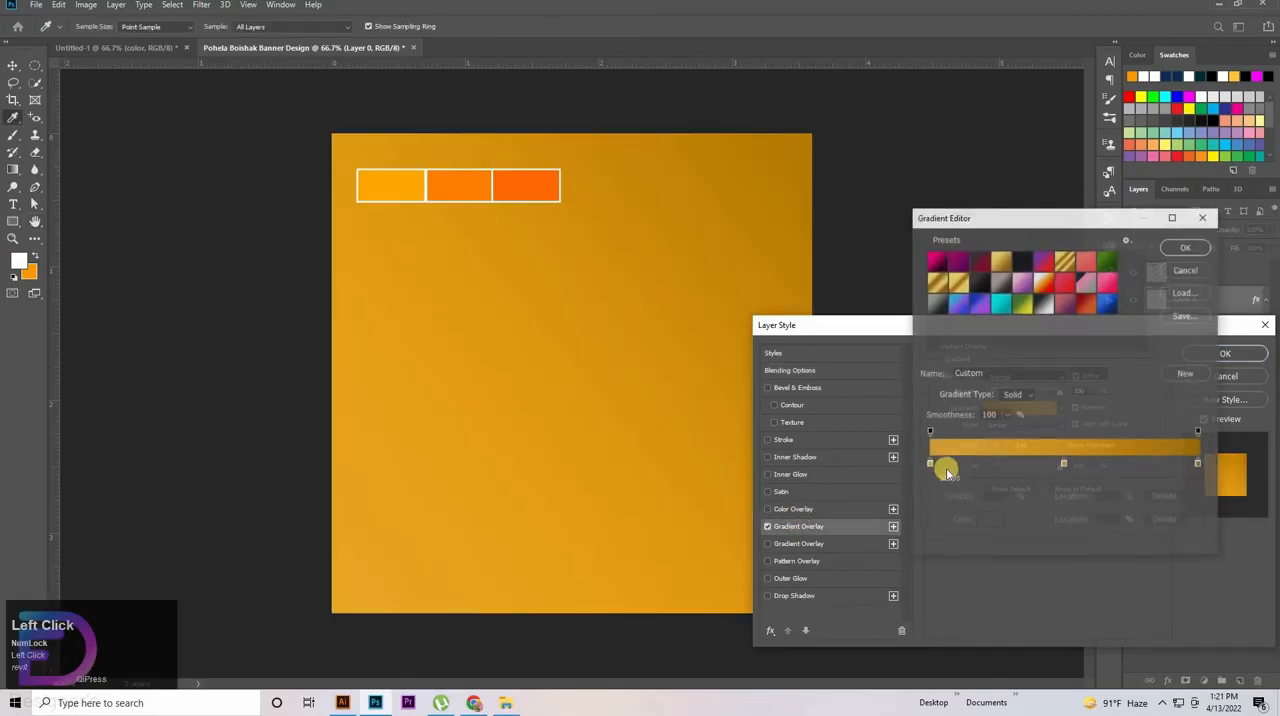
# Move the gradient's first color stop to 5% and sample its color ffa700 from the yellow-orange swatch
pyautogui.click(930, 465)
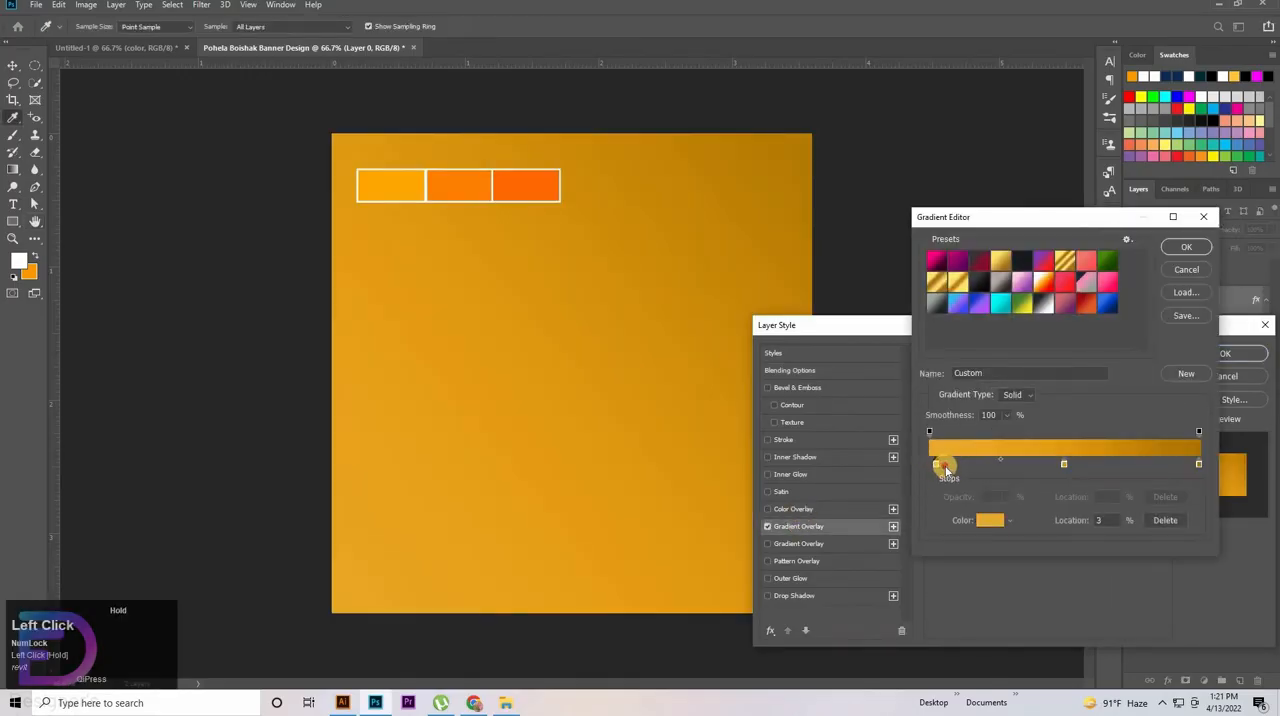
pyautogui.doubleClick(1106, 521)
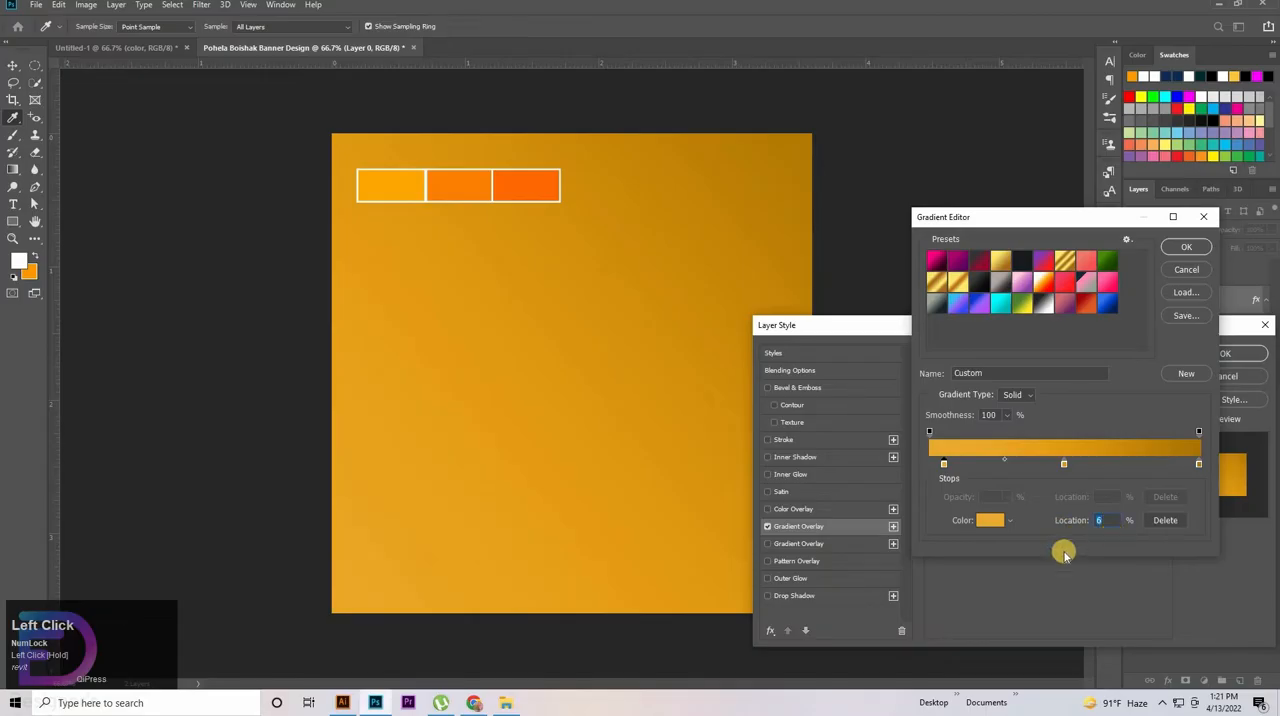
pyautogui.click(991, 524)
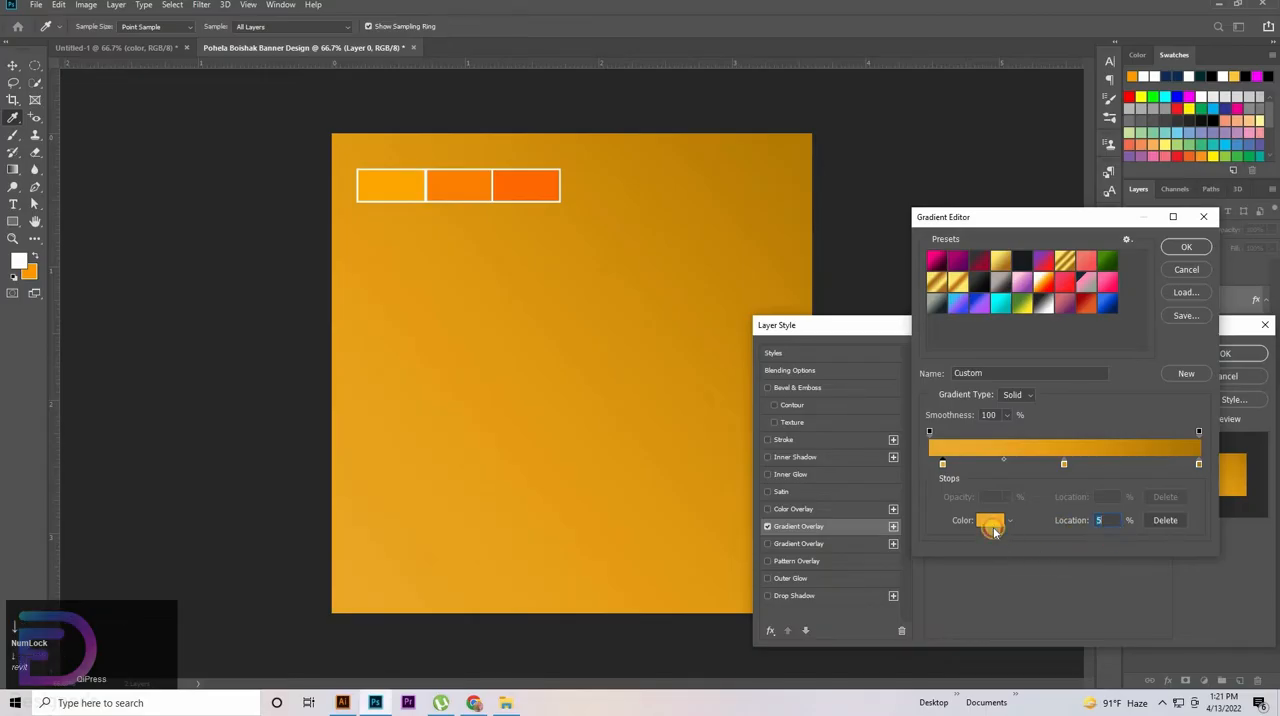
pyautogui.click(413, 187)
pyautogui.click(1236, 372)
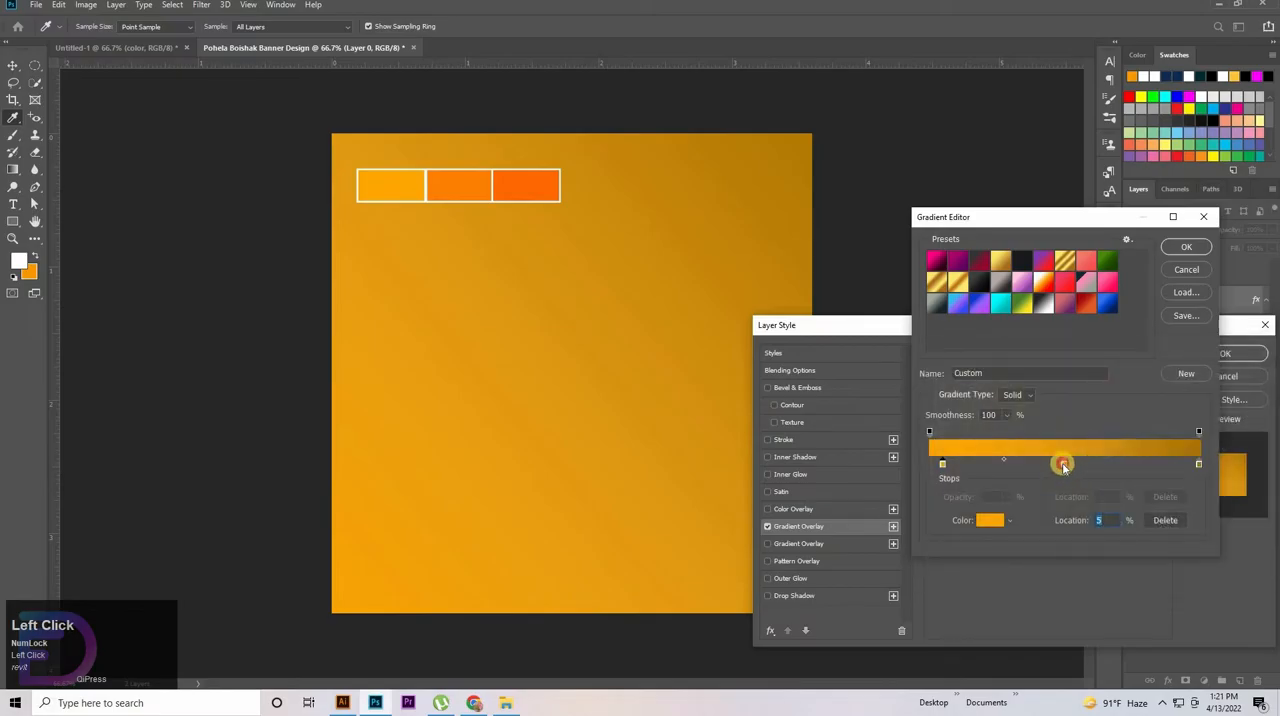
# Color the middle gradient stop ff7f04 and the end stop ff6800 by sampling the second and third swatches
pyautogui.click(989, 520)
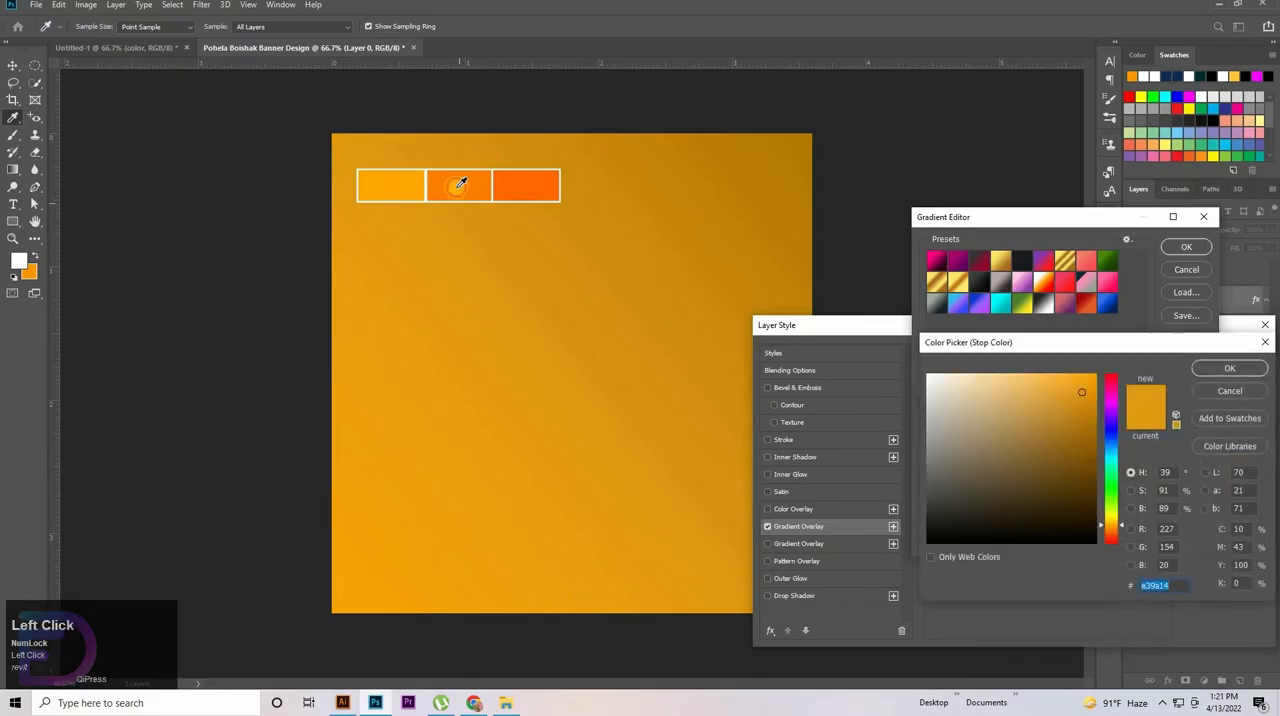
pyautogui.click(458, 187)
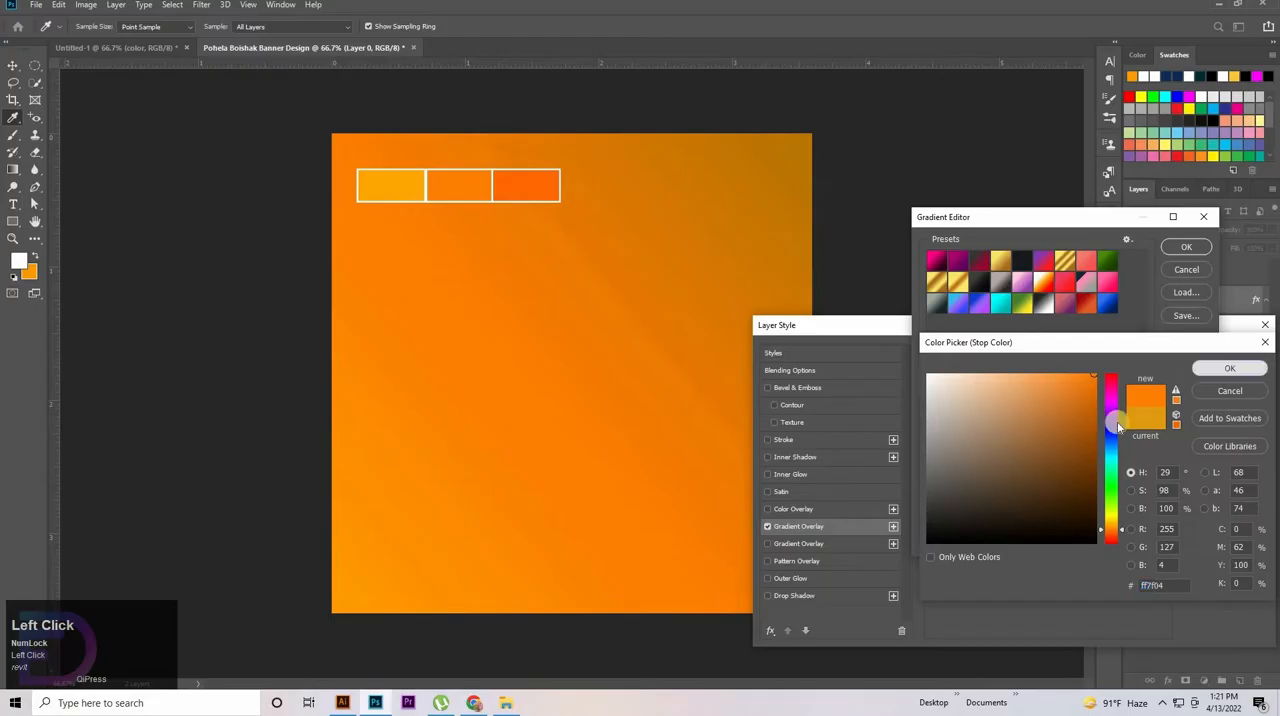
pyautogui.press('Return')
pyautogui.click(1199, 467)
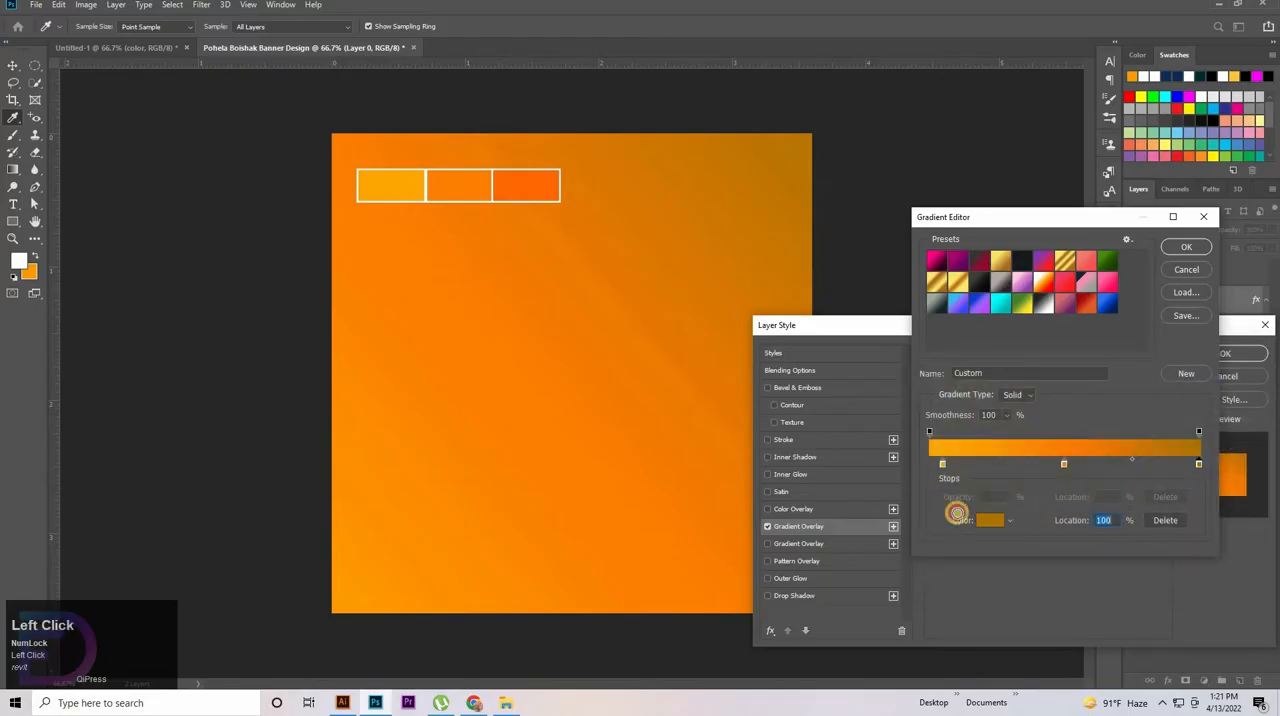
pyautogui.click(957, 514)
pyautogui.click(529, 188)
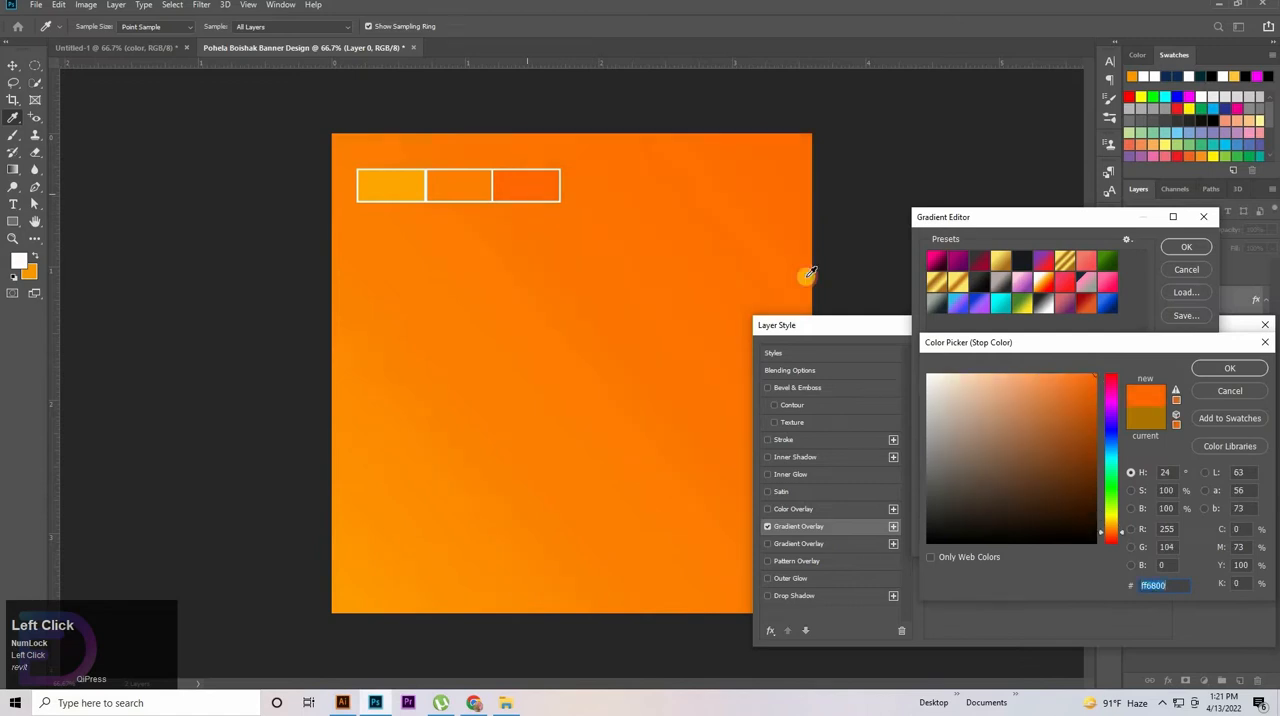
pyautogui.click(1213, 368)
# Keep the first gradient stop at ffa700 and accept the edited gradient
pyautogui.click(943, 466)
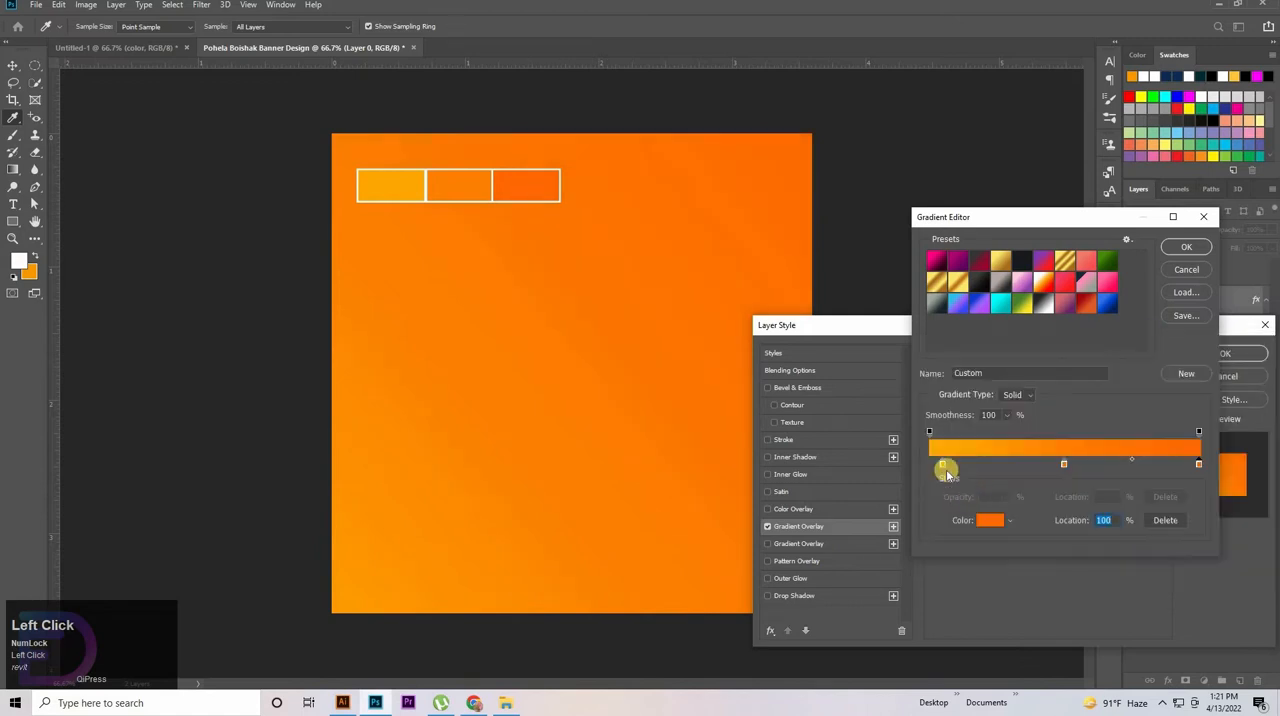
pyautogui.click(989, 519)
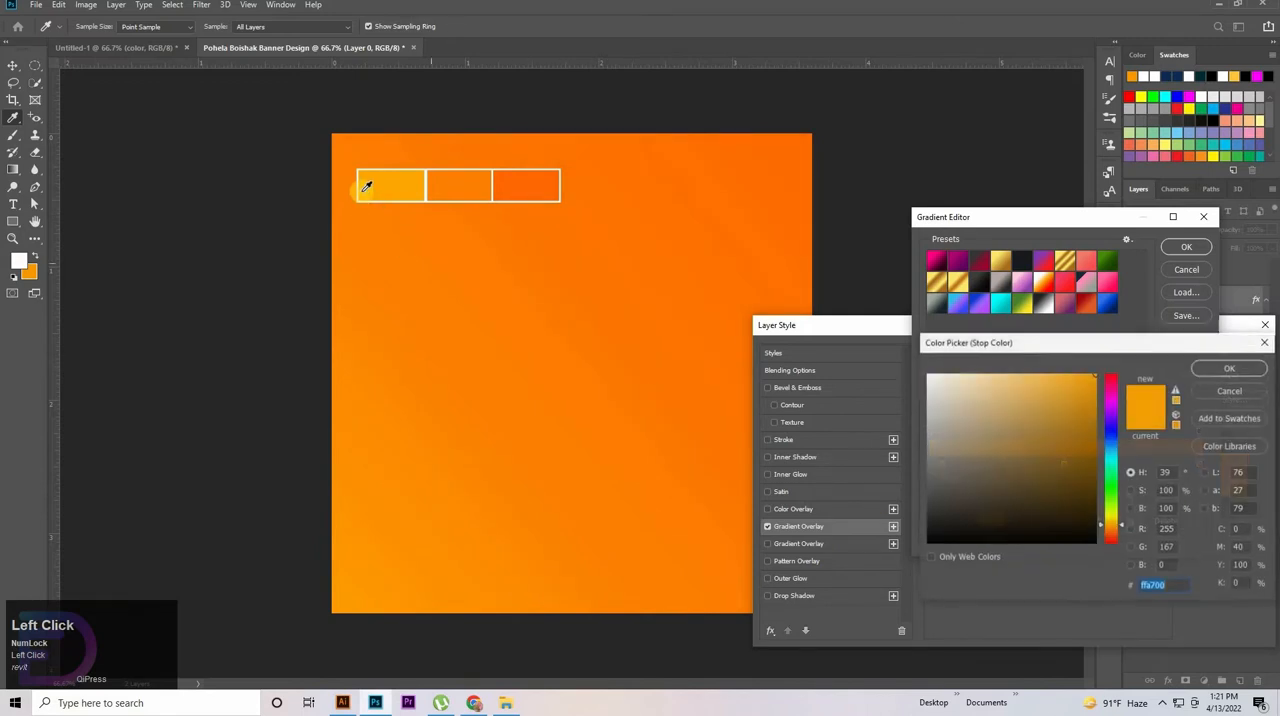
pyautogui.click(1230, 368)
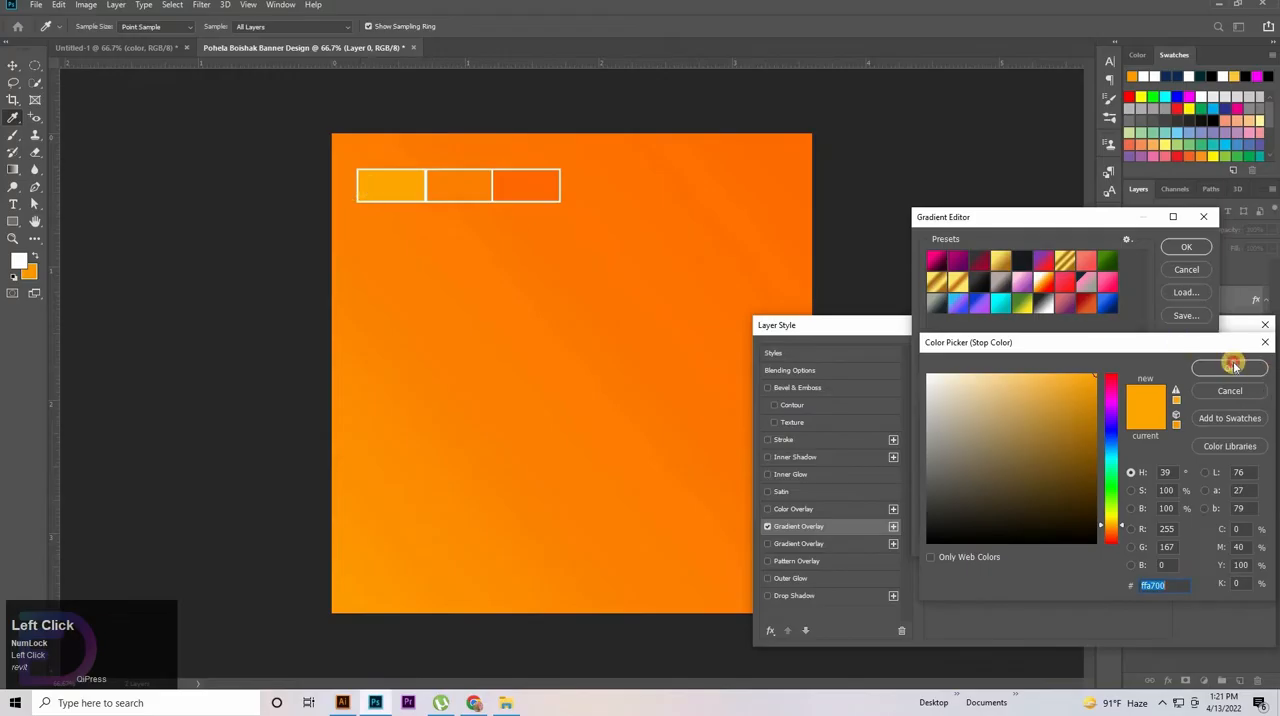
pyautogui.click(1176, 250)
# Apply the gradient overlay at a 90° angle with Reverse on, and hide the color swatch layer
pyautogui.moveTo(1036, 443)
pyautogui.mouseDown()
pyautogui.moveTo(1000, 445)
pyautogui.moveTo(1018, 443)
pyautogui.mouseUp()
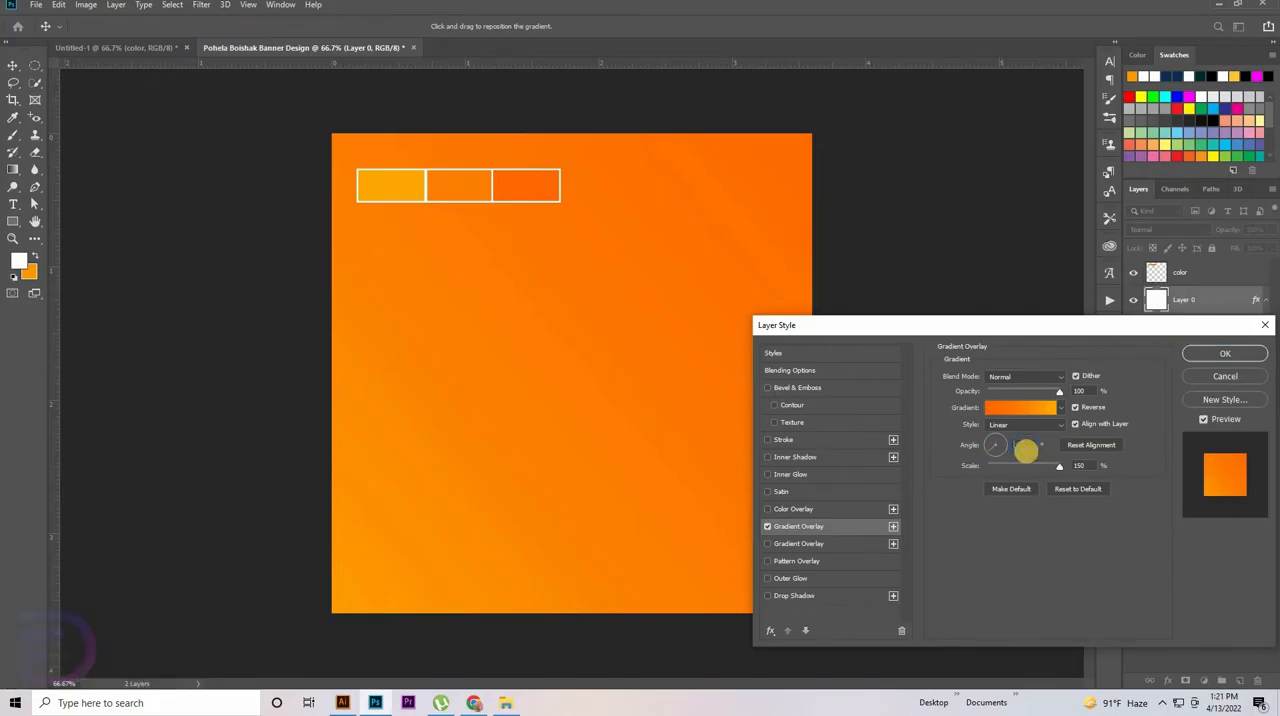
pyautogui.write('90')
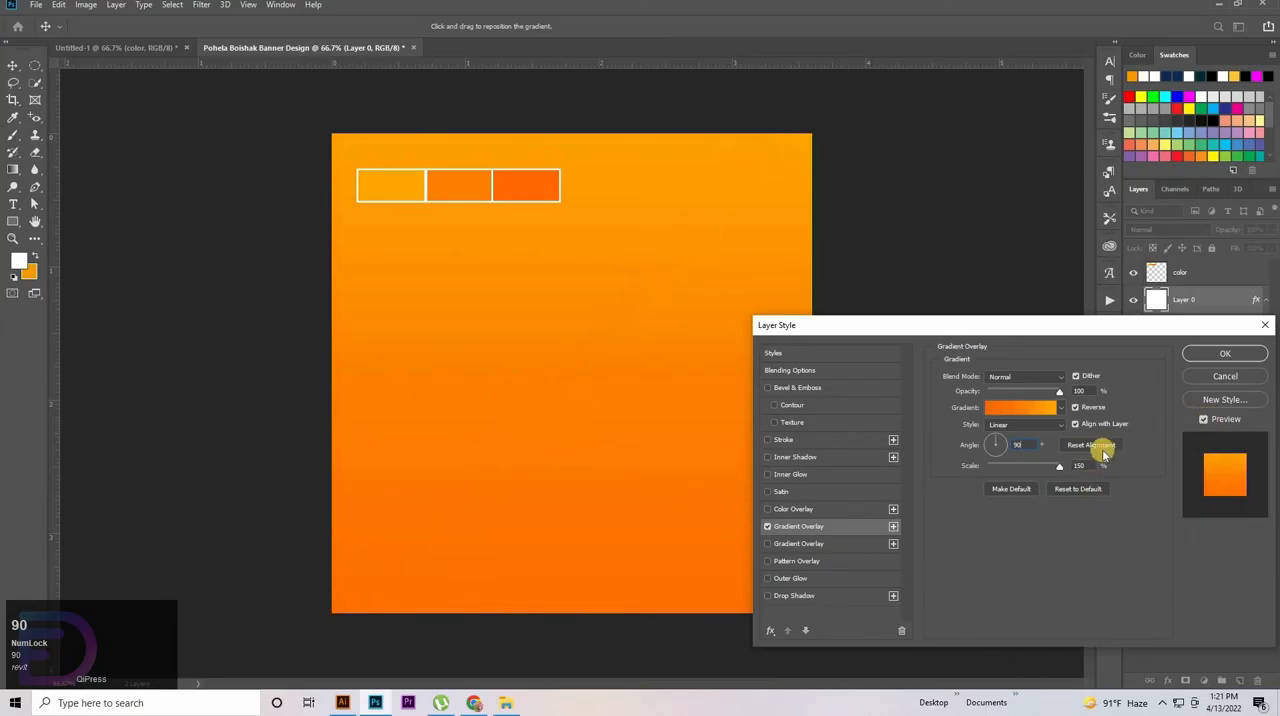
pyautogui.click(1073, 408)
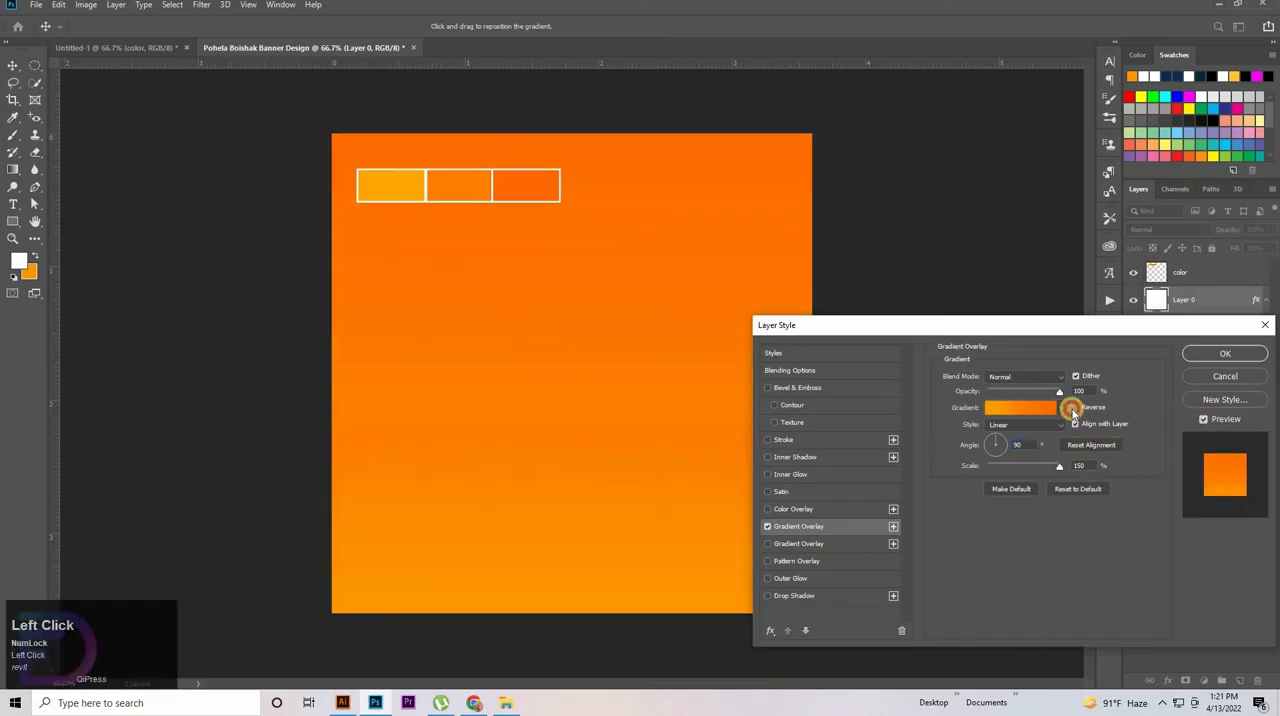
pyautogui.click(660, 368)
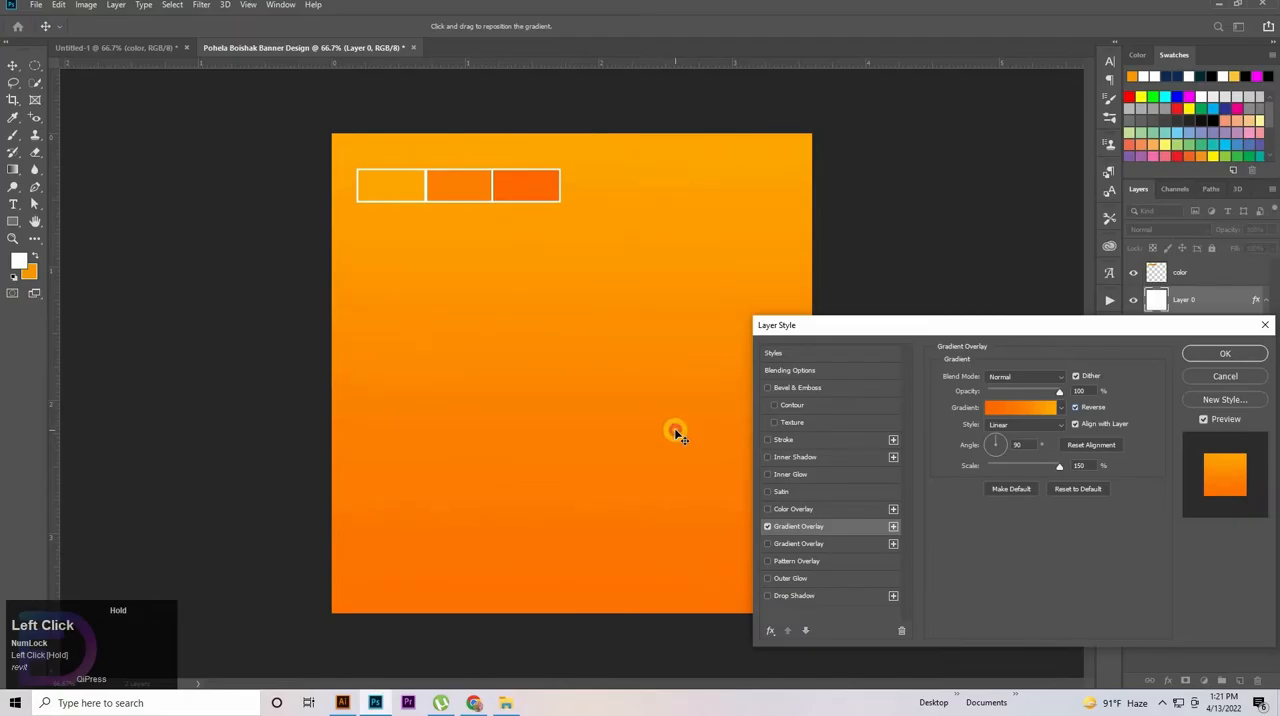
pyautogui.click(1215, 355)
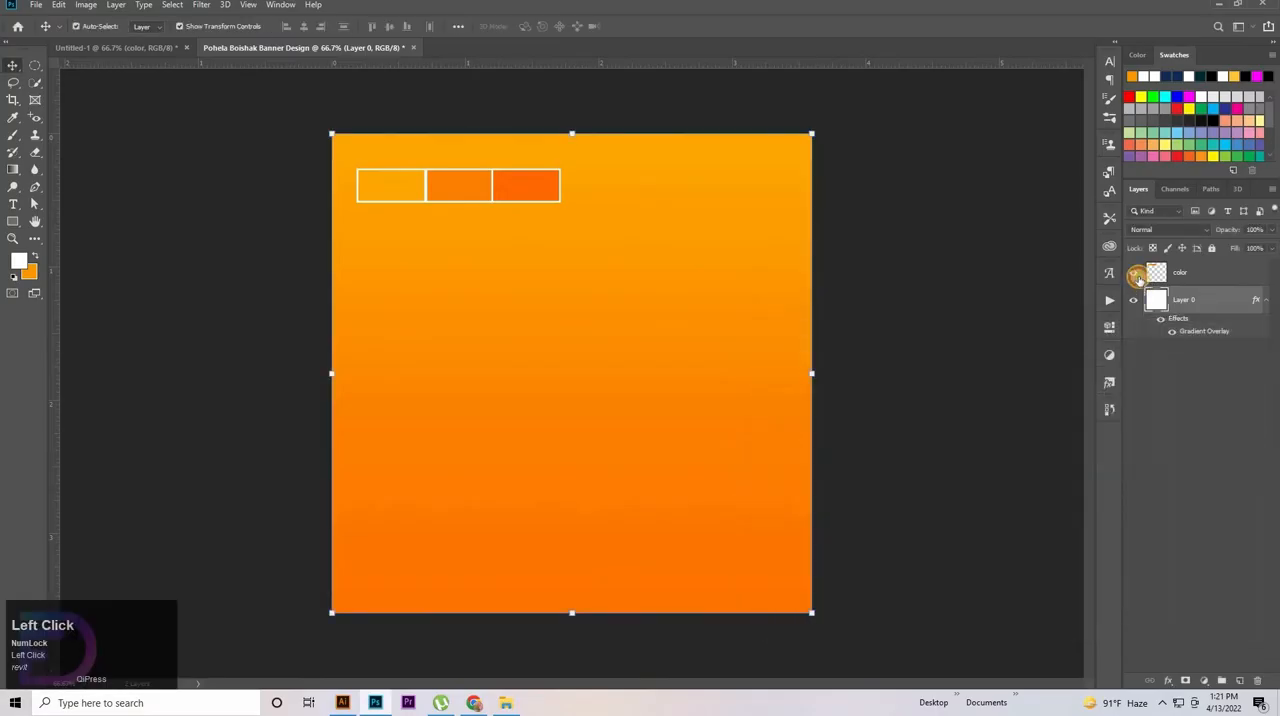
pyautogui.click(1136, 275)
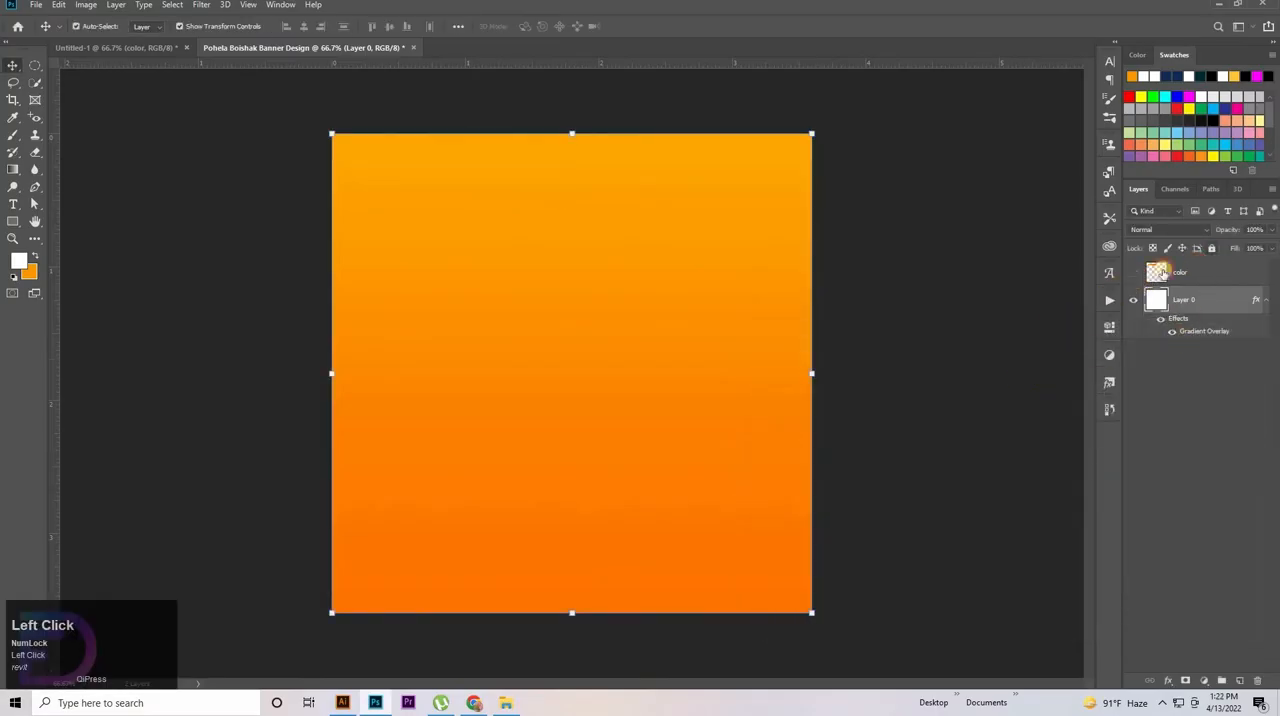
# Place the pattern image 829.jpg over the whole canvas below the color layer and set its blend mode to Divide
pyautogui.click(506, 703)
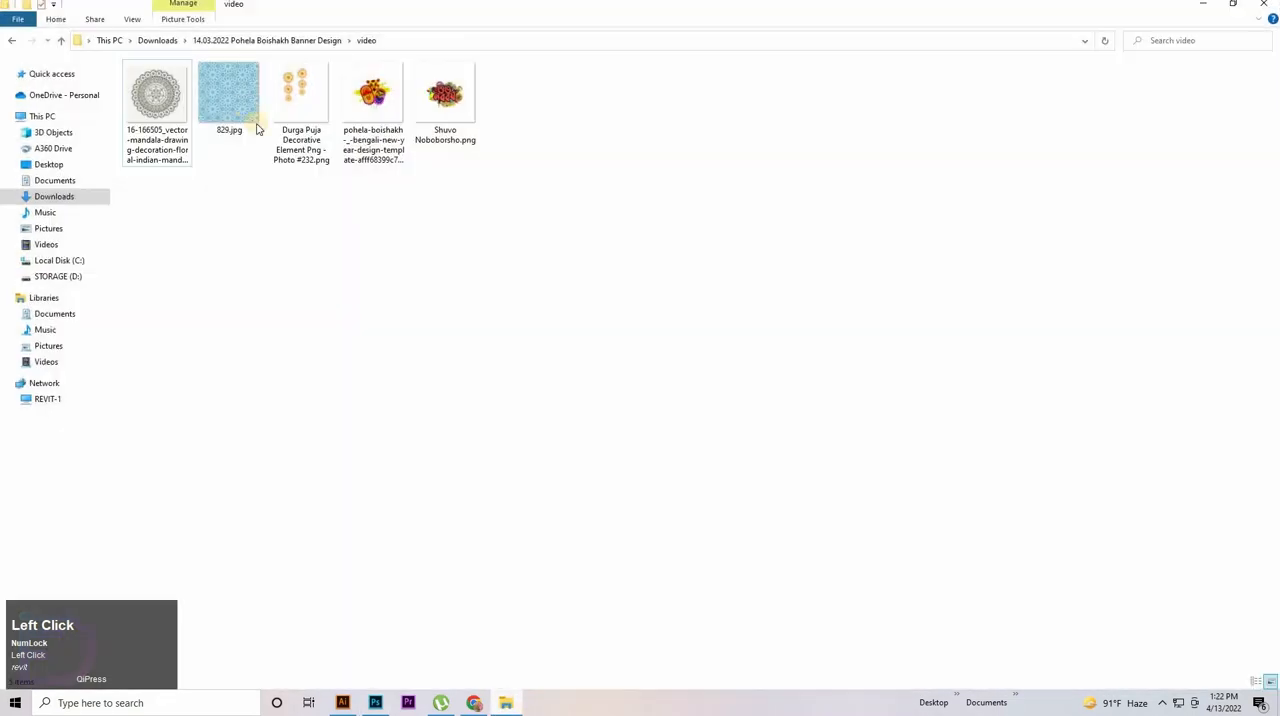
pyautogui.moveTo(250, 120); pyautogui.dragTo(683, 380)
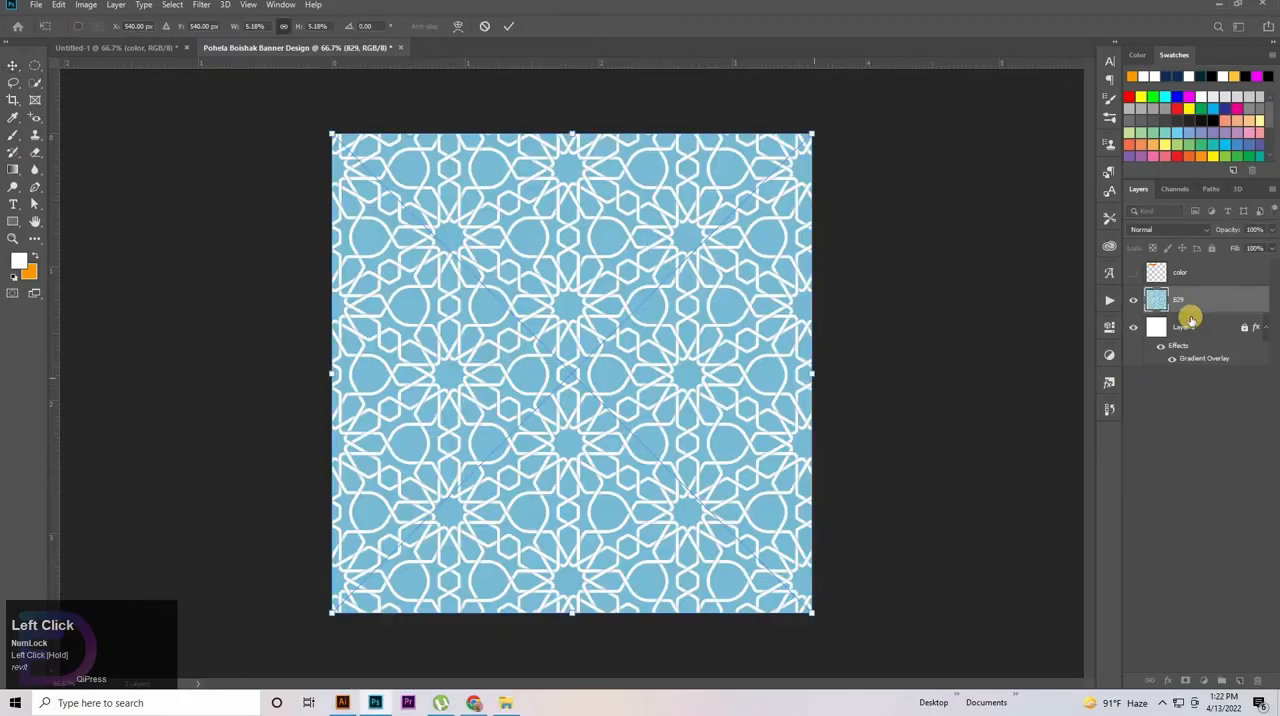
pyautogui.click(1189, 235)
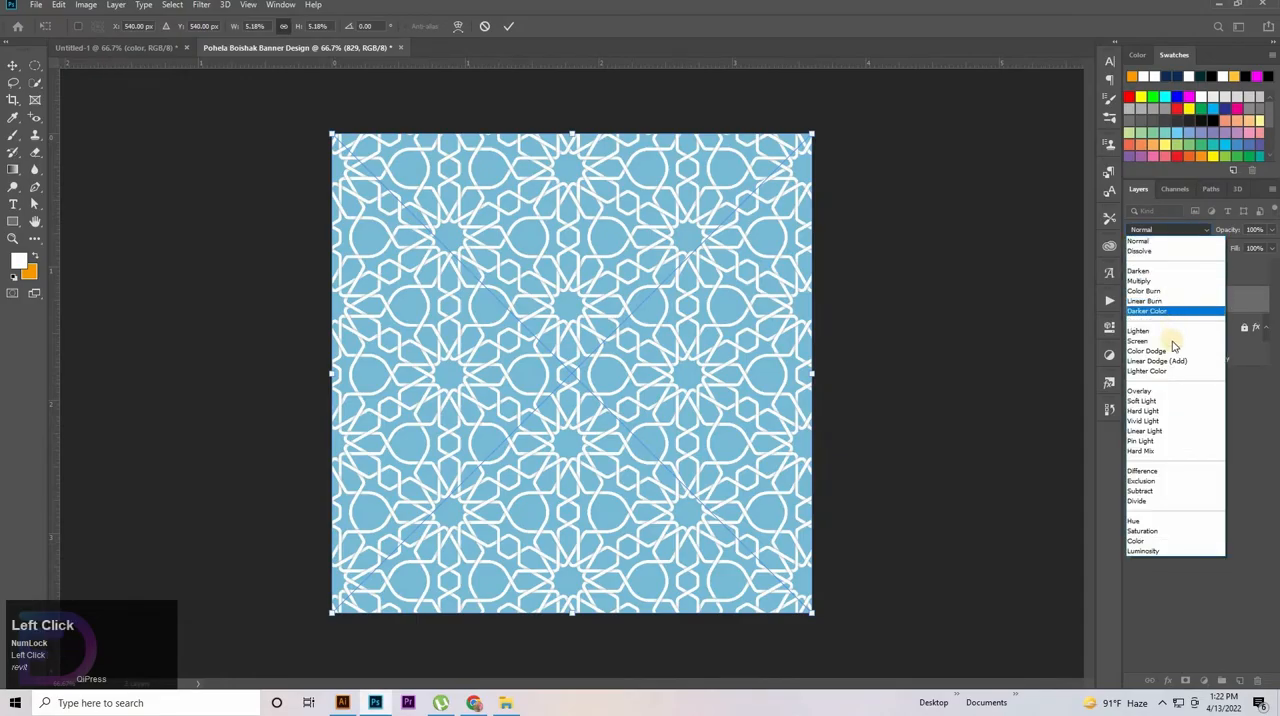
pyautogui.click(1185, 245)
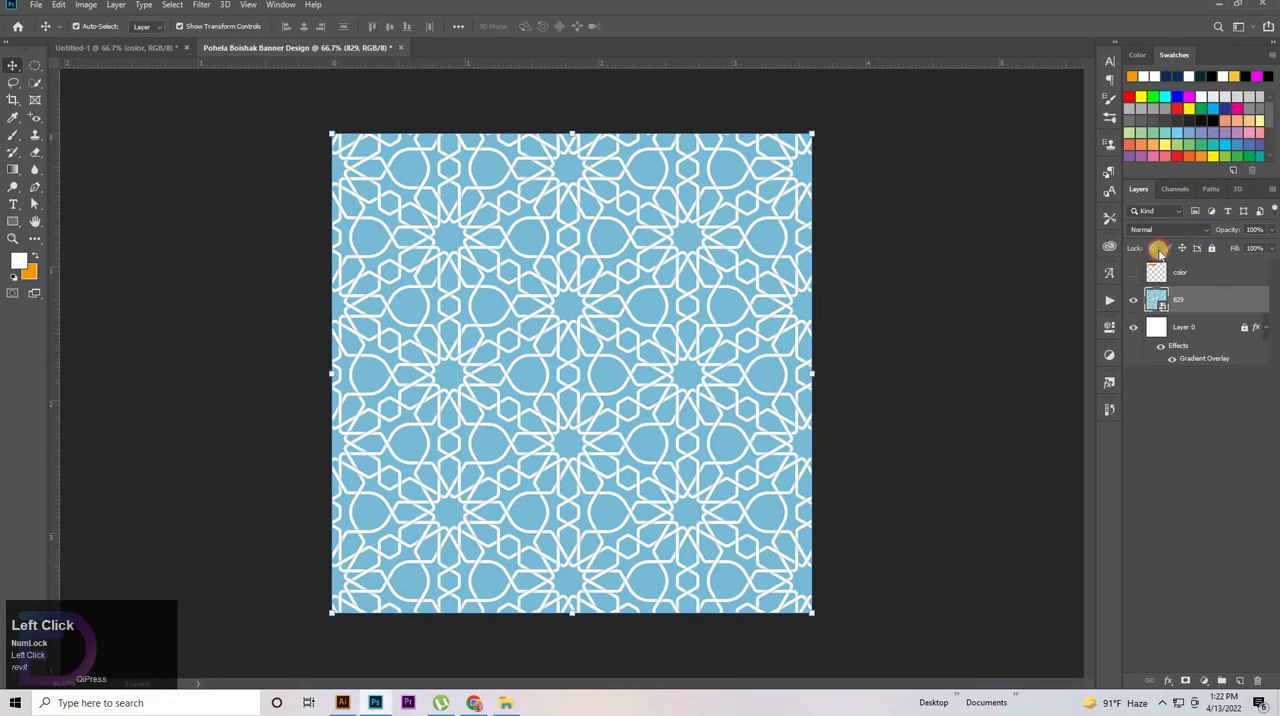
pyautogui.click(1172, 232)
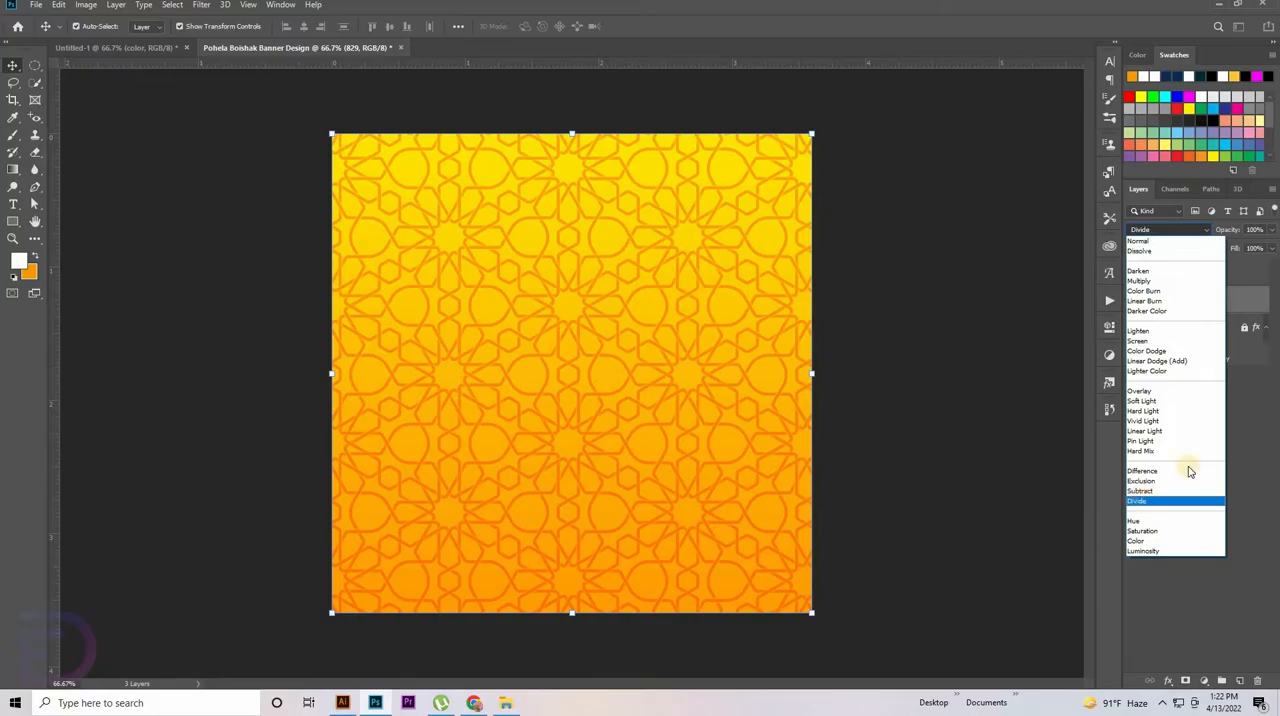
pyautogui.click(1250, 306)
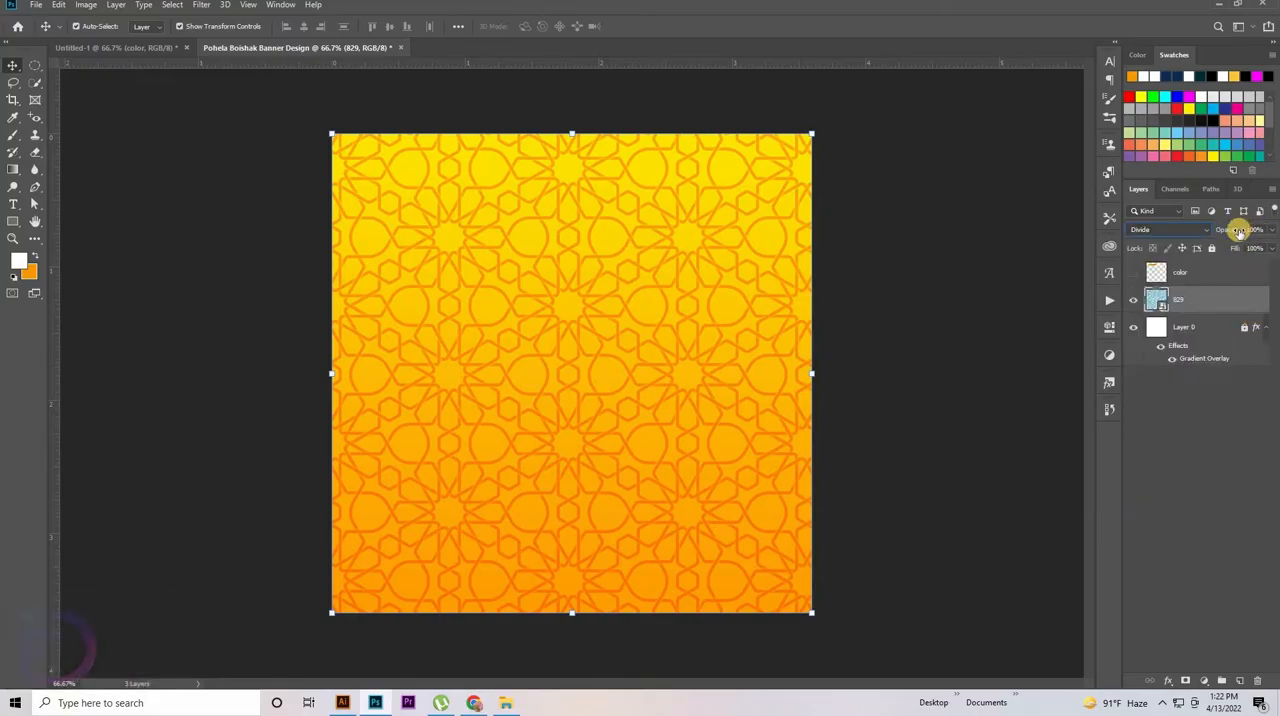
# Lower the 829 pattern layer's fill to 50% and its opacity to 33%
pyautogui.moveTo(1227, 231); pyautogui.dragTo(1208, 263)
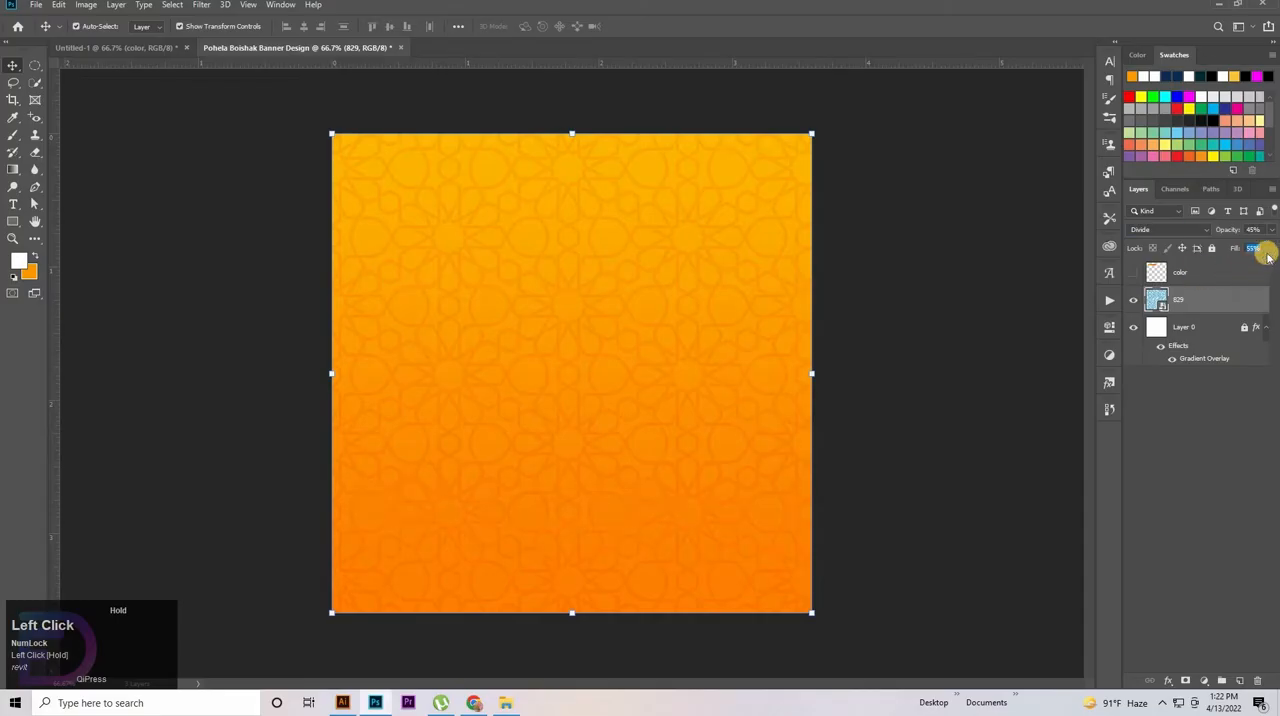
pyautogui.press('Down')
pyautogui.press('Down')
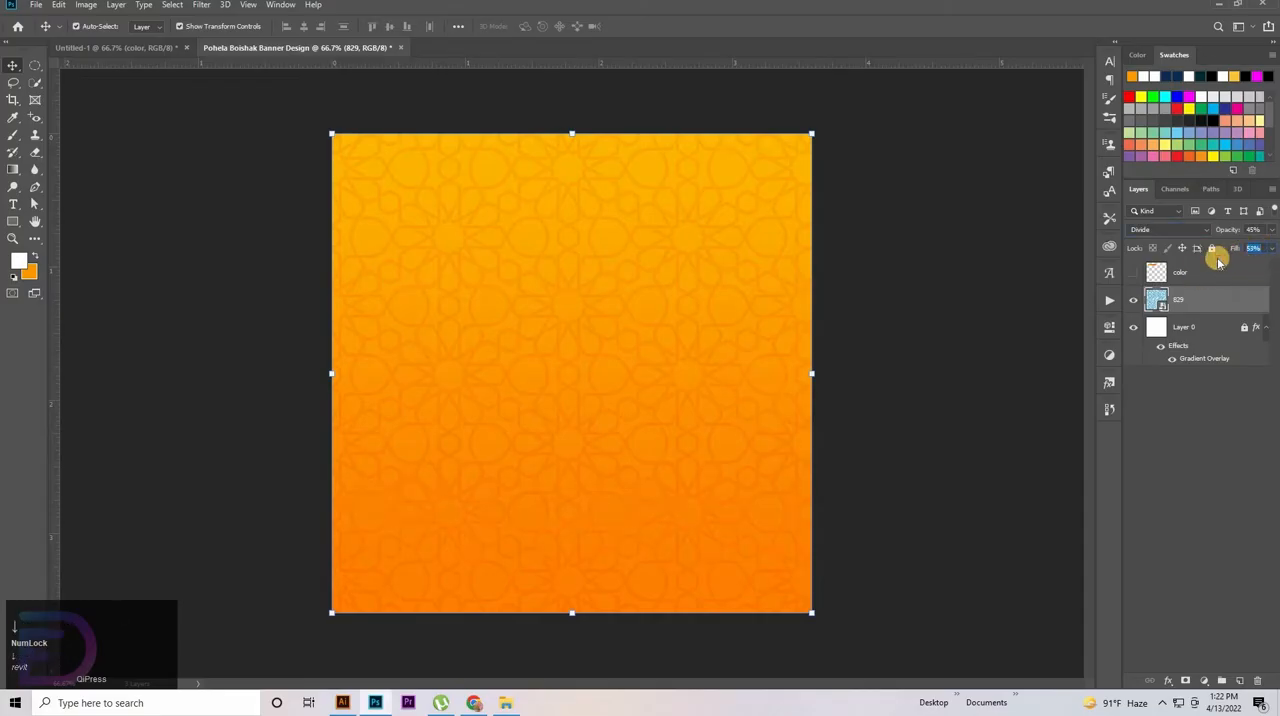
pyautogui.press('Down')
pyautogui.click(1254, 229)
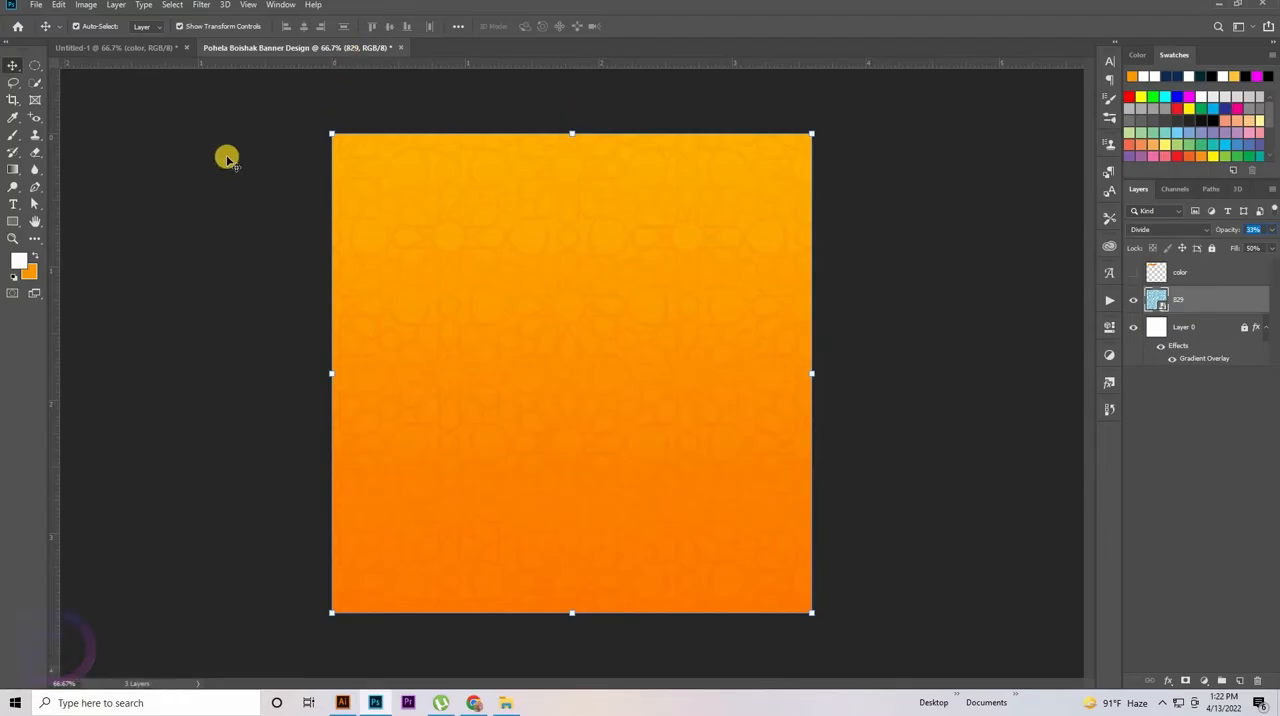
# Keep the 829 pattern layer's blend mode at Divide, lock the layer, and move the hidden color layer to the bottom of the stack
pyautogui.click(1180, 299)
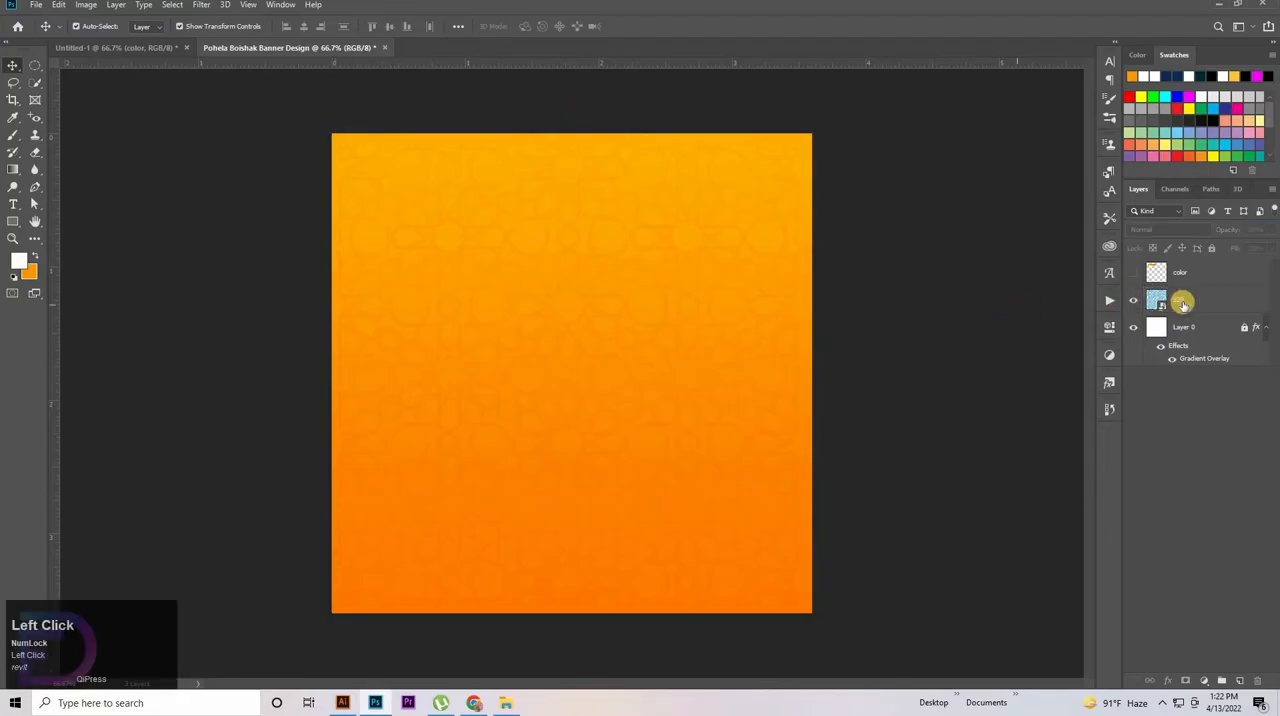
pyautogui.click(1184, 240)
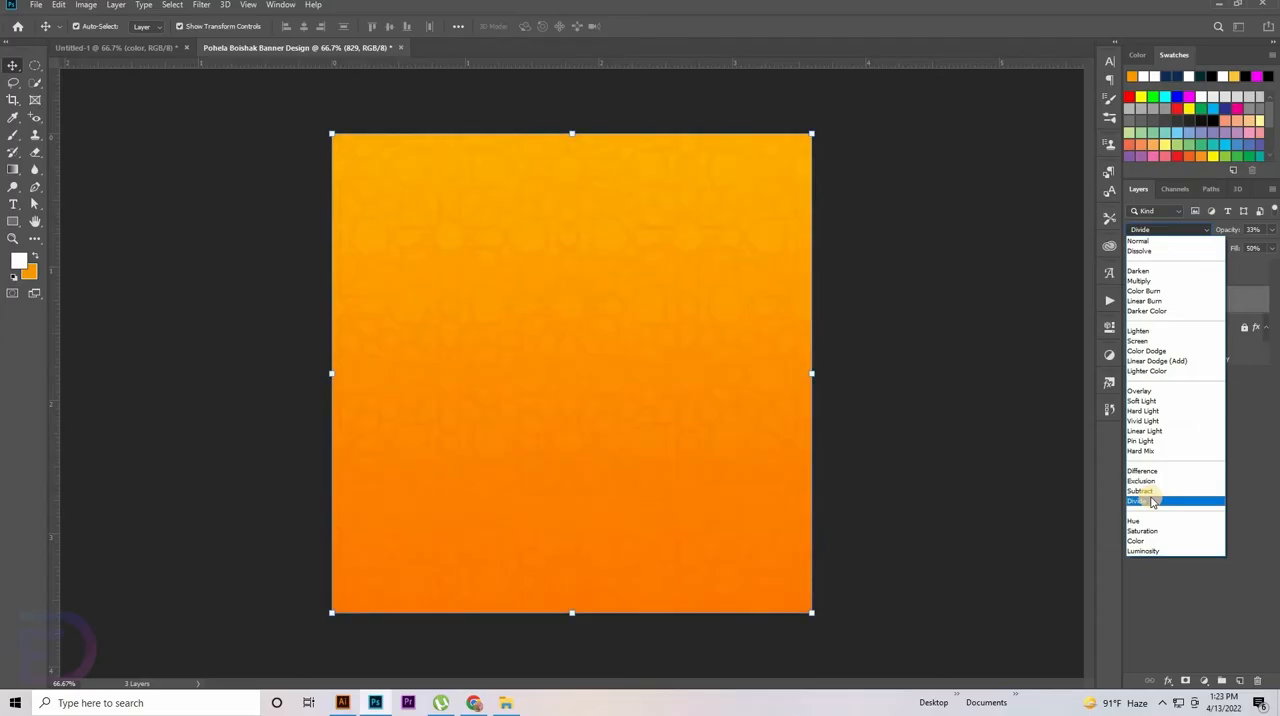
pyautogui.click(994, 446)
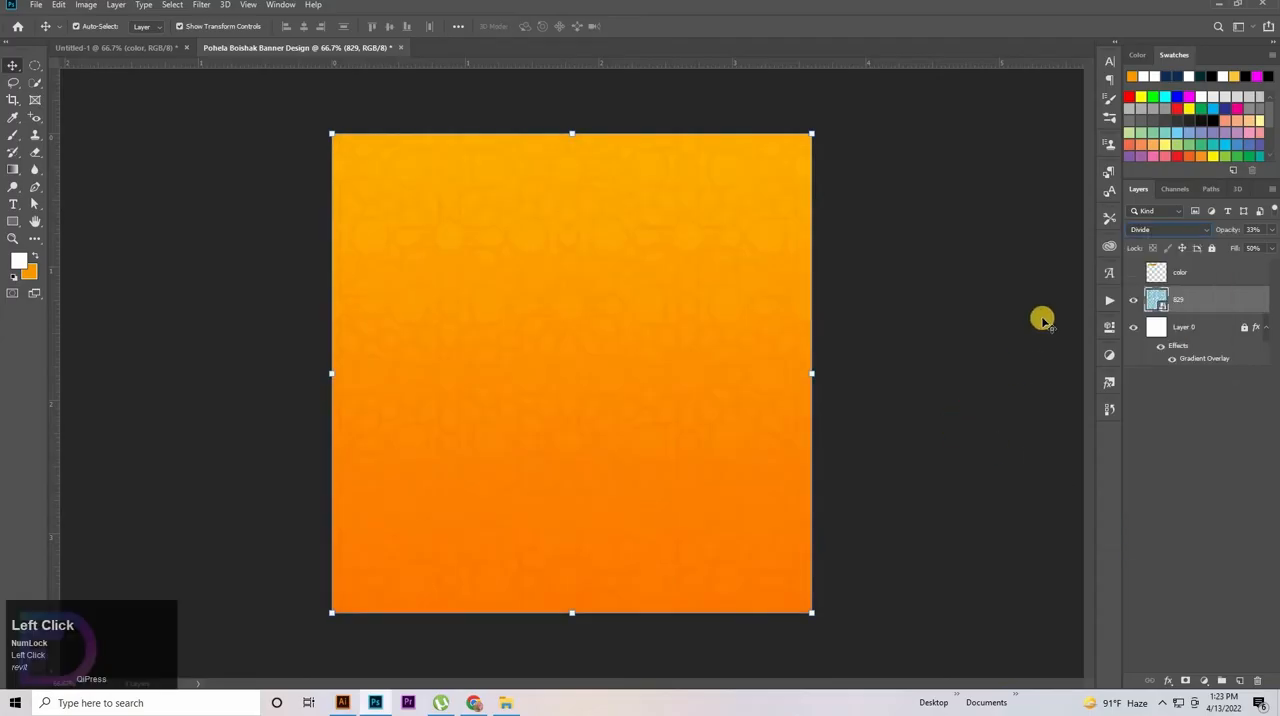
pyautogui.click(1209, 249)
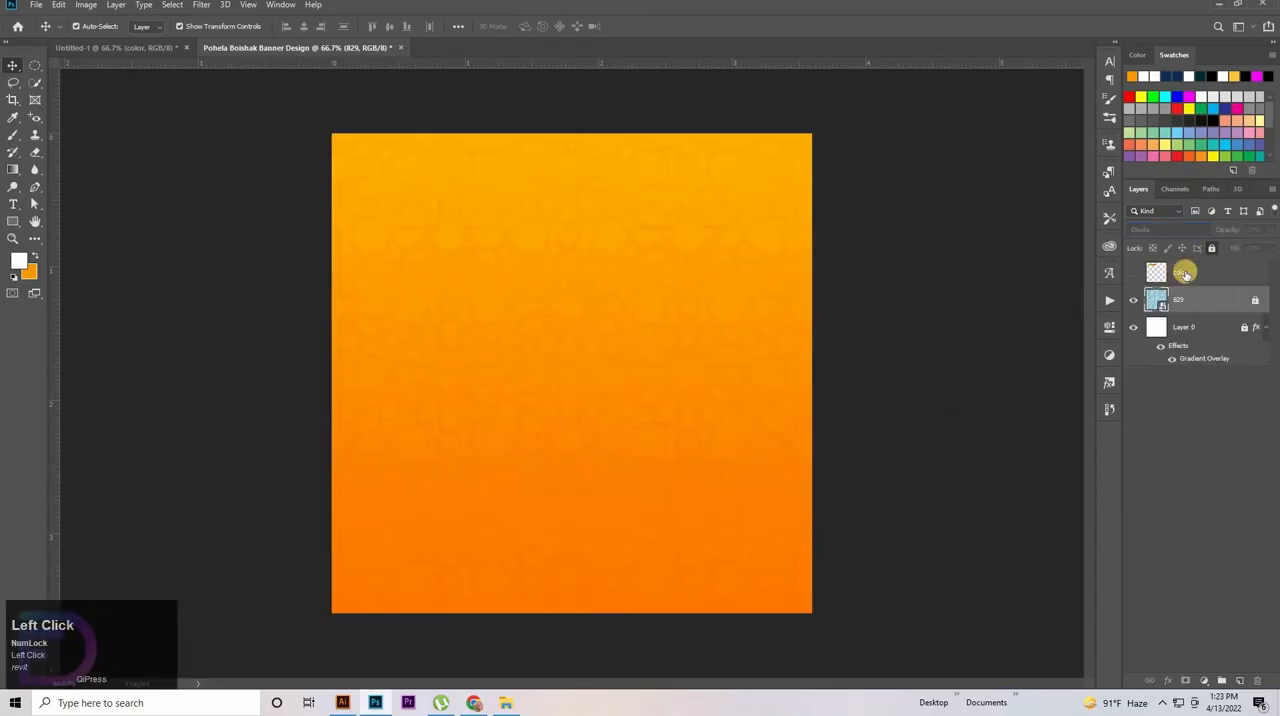
pyautogui.moveTo(1184, 272); pyautogui.dragTo(1200, 356)
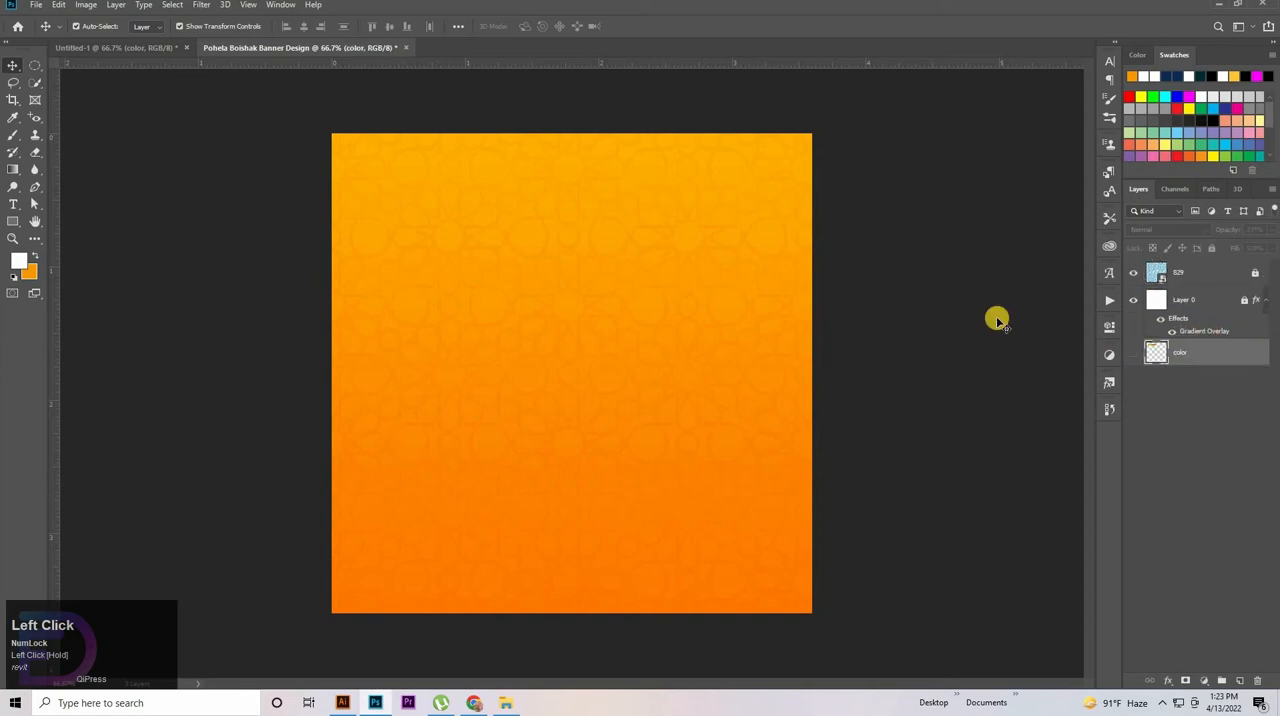
pyautogui.click(1226, 272)
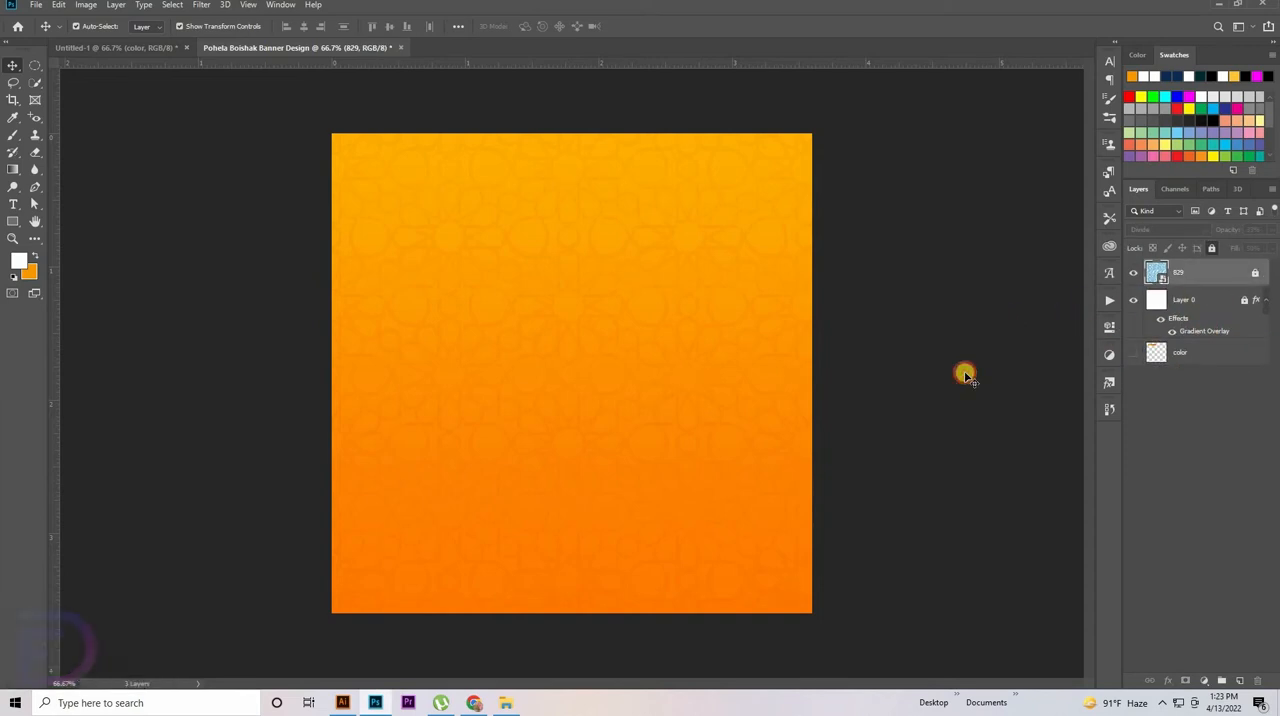
pyautogui.click(480, 622)
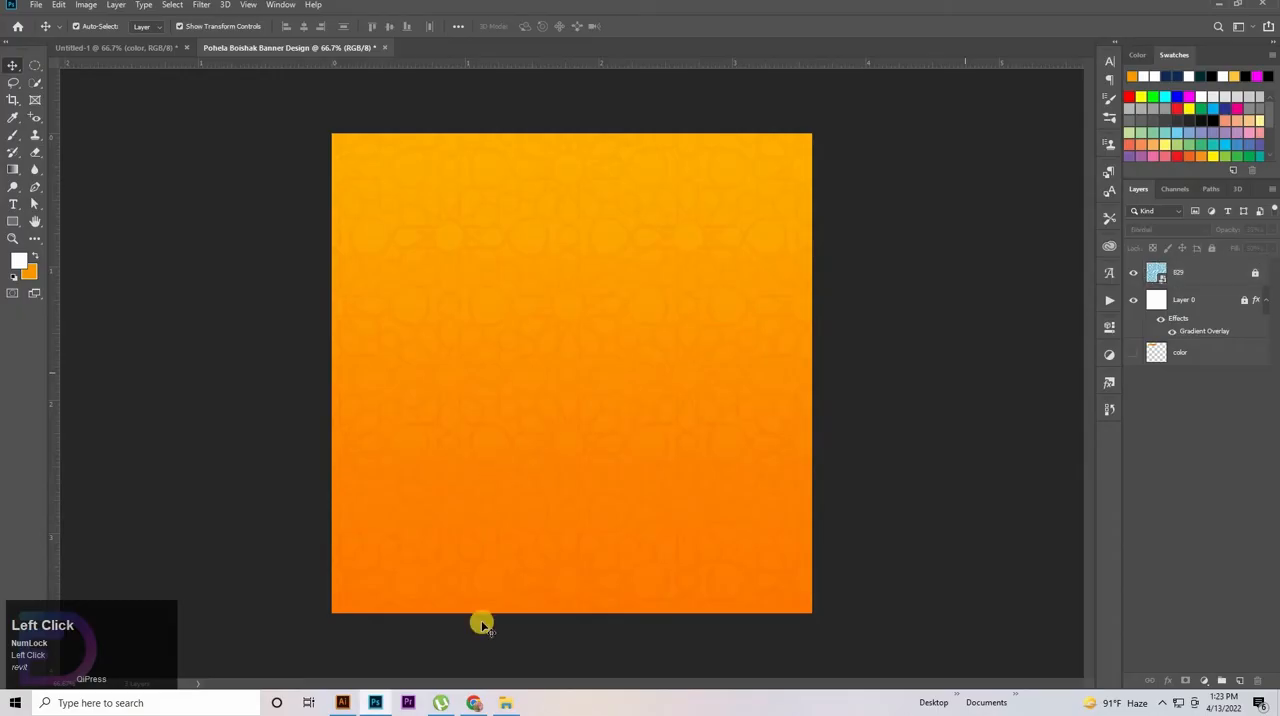
pyautogui.click(506, 703)
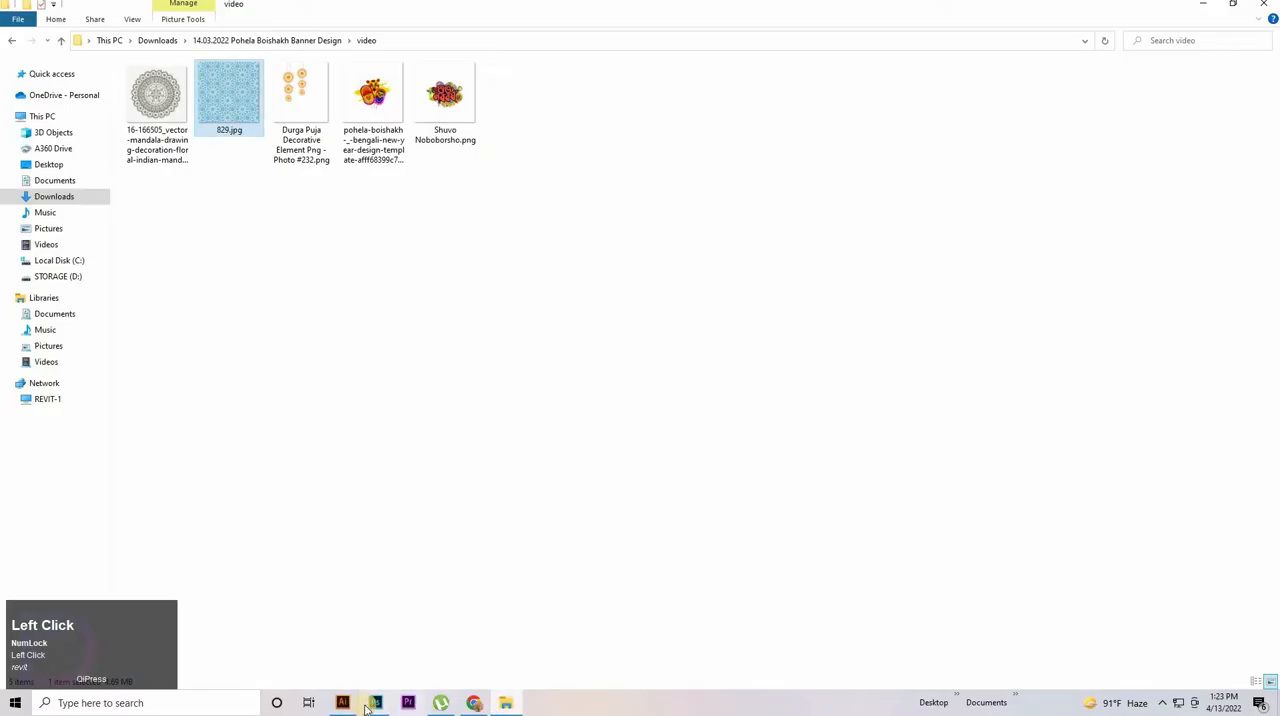
pyautogui.click(377, 704)
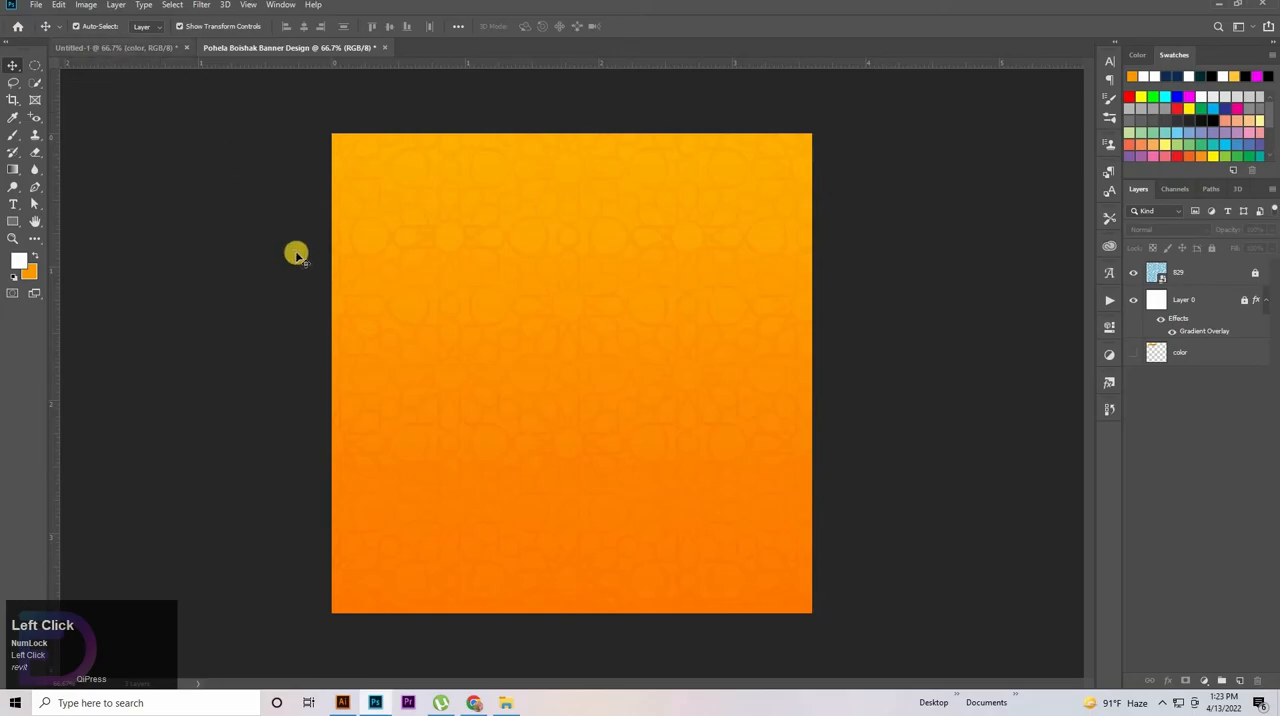
# Bring the larger hanging ornament from Untitled-1 into the banner's upper-left corner and scale it to about 50%
pyautogui.hotkey('ctrl', 'Tab')
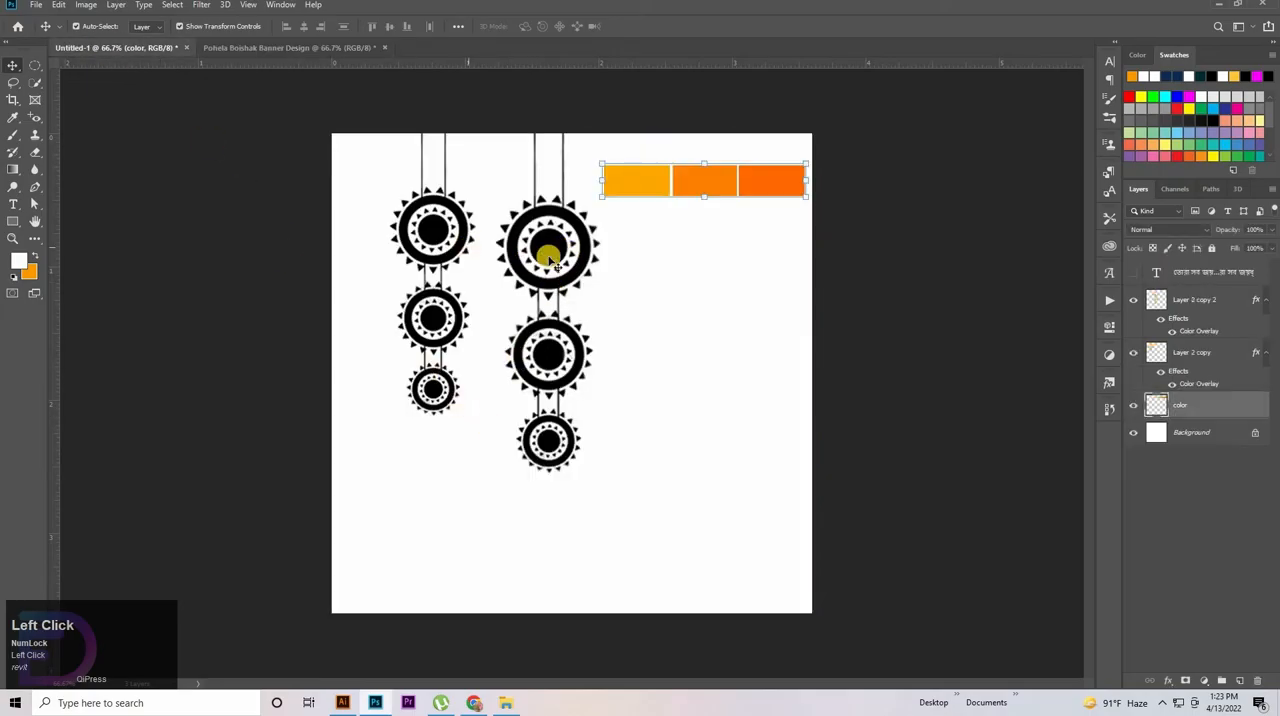
pyautogui.moveTo(556, 262); pyautogui.dragTo(477, 297)
pyautogui.moveTo(413, 291); pyautogui.dragTo(408, 232)
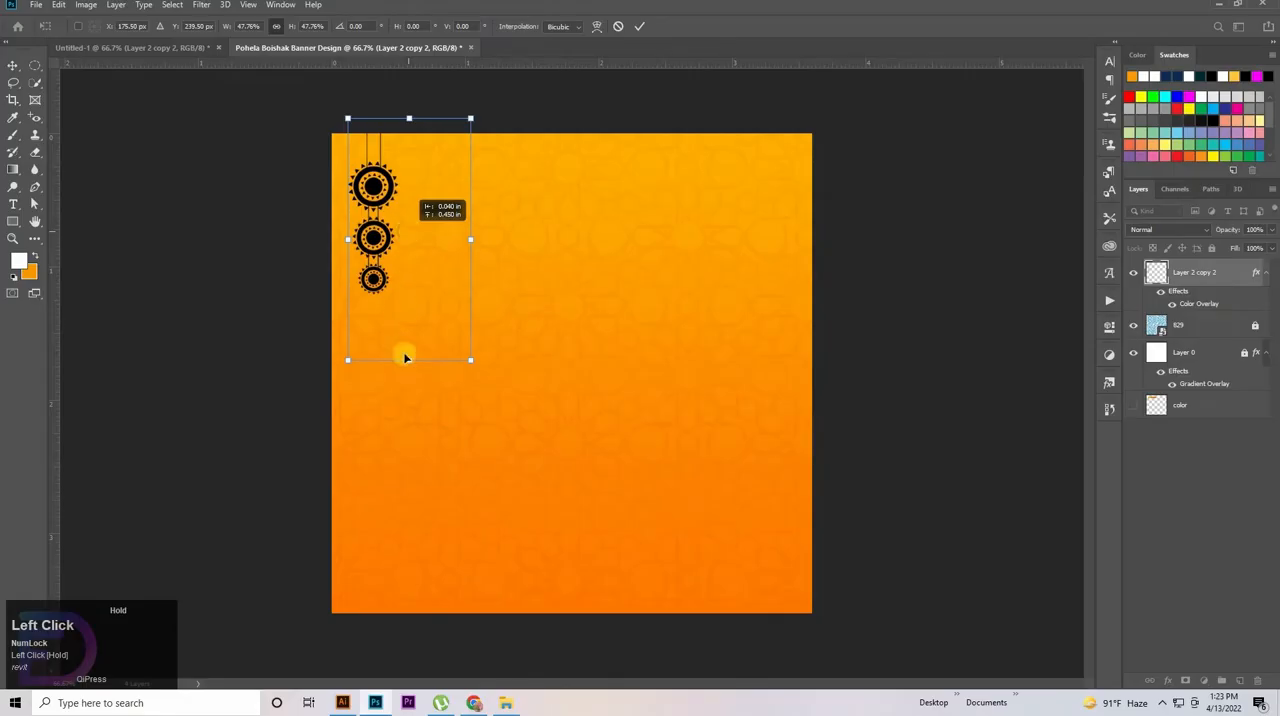
pyautogui.moveTo(409, 368); pyautogui.dragTo(409, 371)
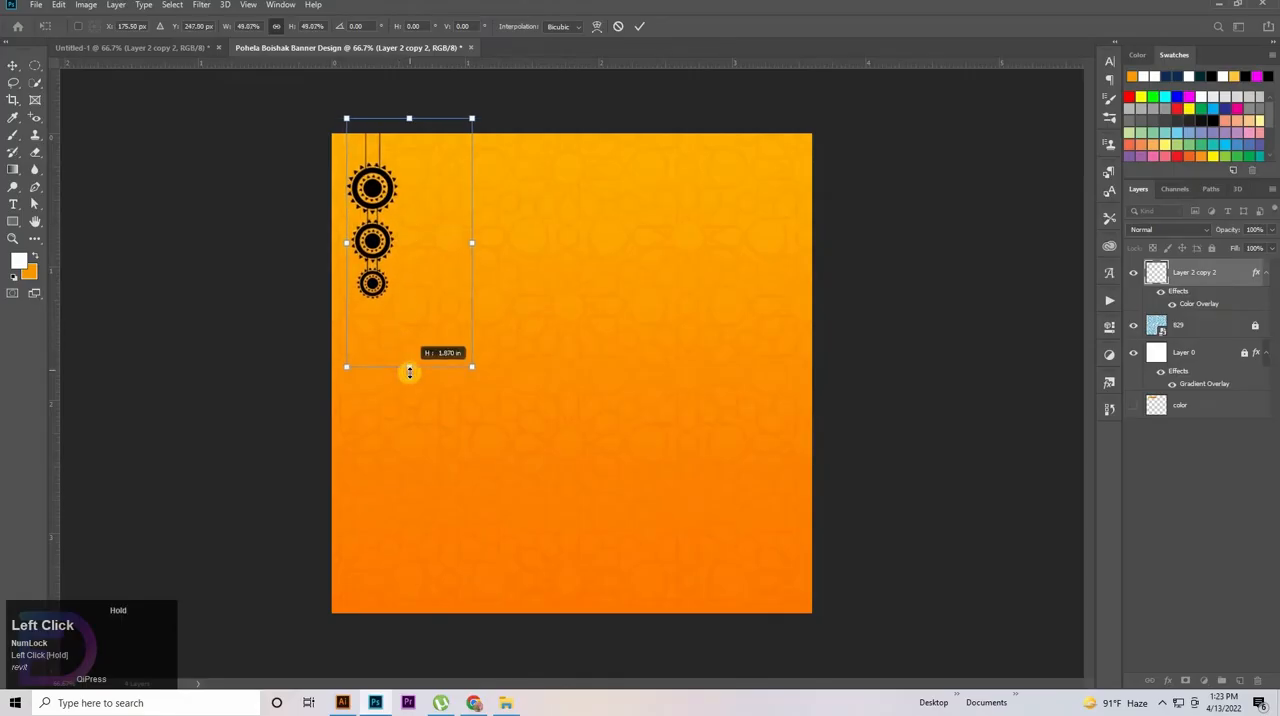
pyautogui.click(792, 332)
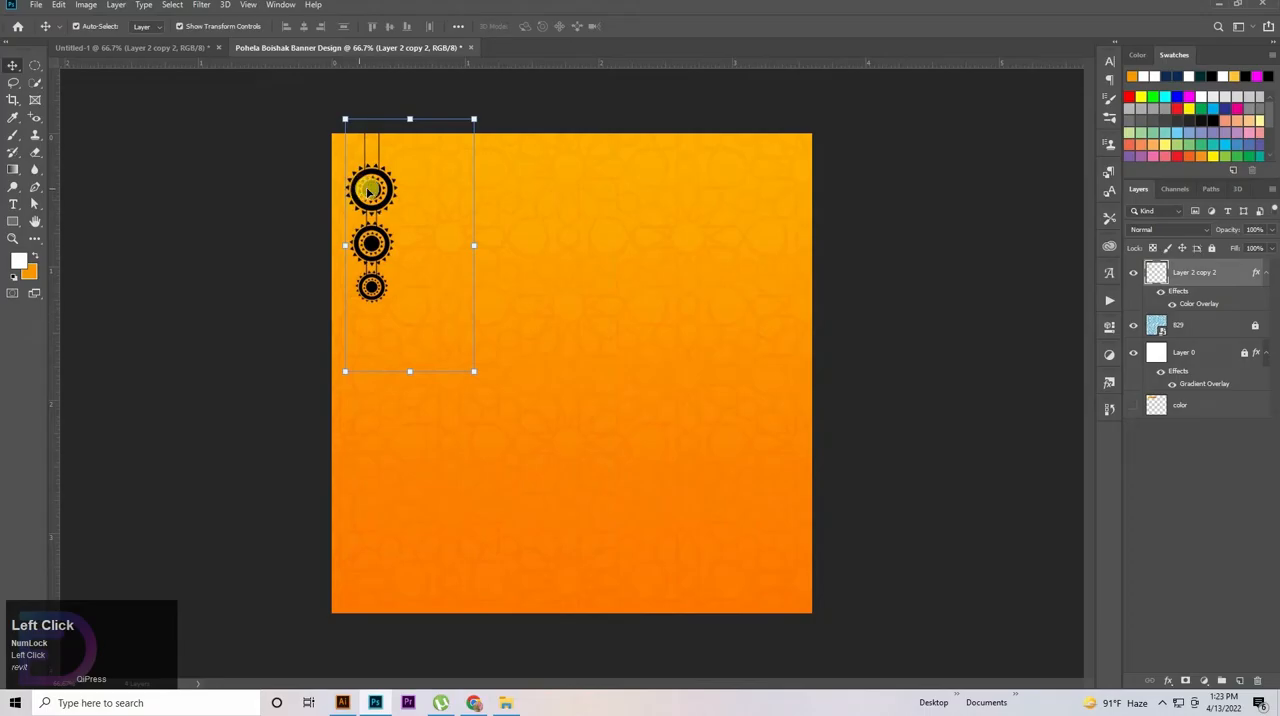
# Duplicate the hanging ornament just to the right of the original and scale the copy to about 115%
pyautogui.moveTo(370, 190); pyautogui.dragTo(443, 330)
pyautogui.moveTo(480, 413); pyautogui.dragTo(477, 429)
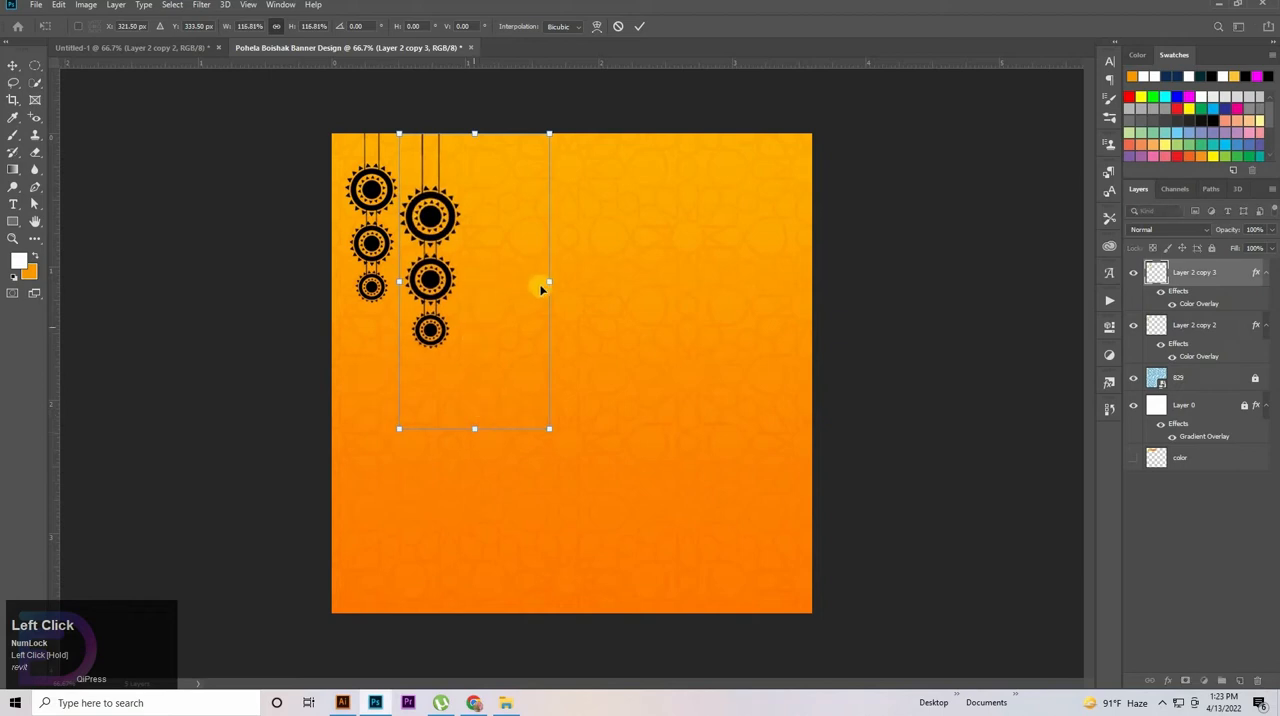
pyautogui.moveTo(560, 281); pyautogui.dragTo(571, 282)
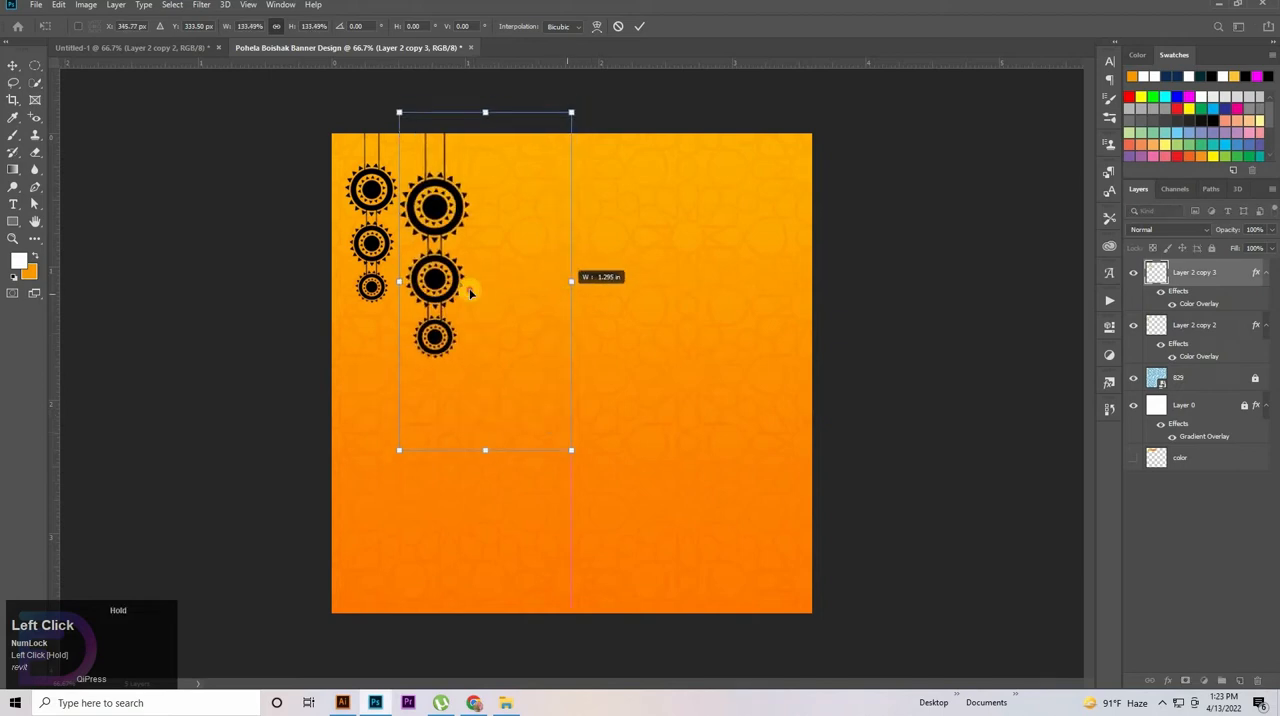
pyautogui.moveTo(477, 295); pyautogui.dragTo(480, 297)
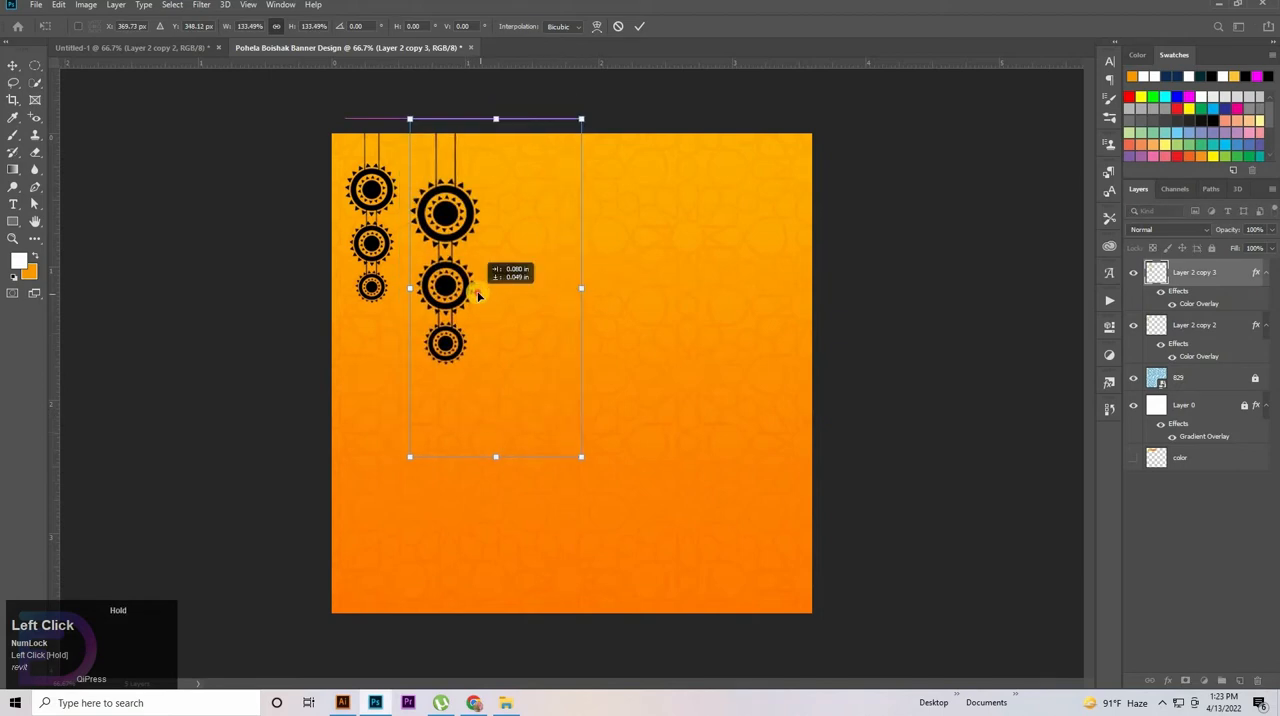
pyautogui.moveTo(463, 441); pyautogui.dragTo(499, 411)
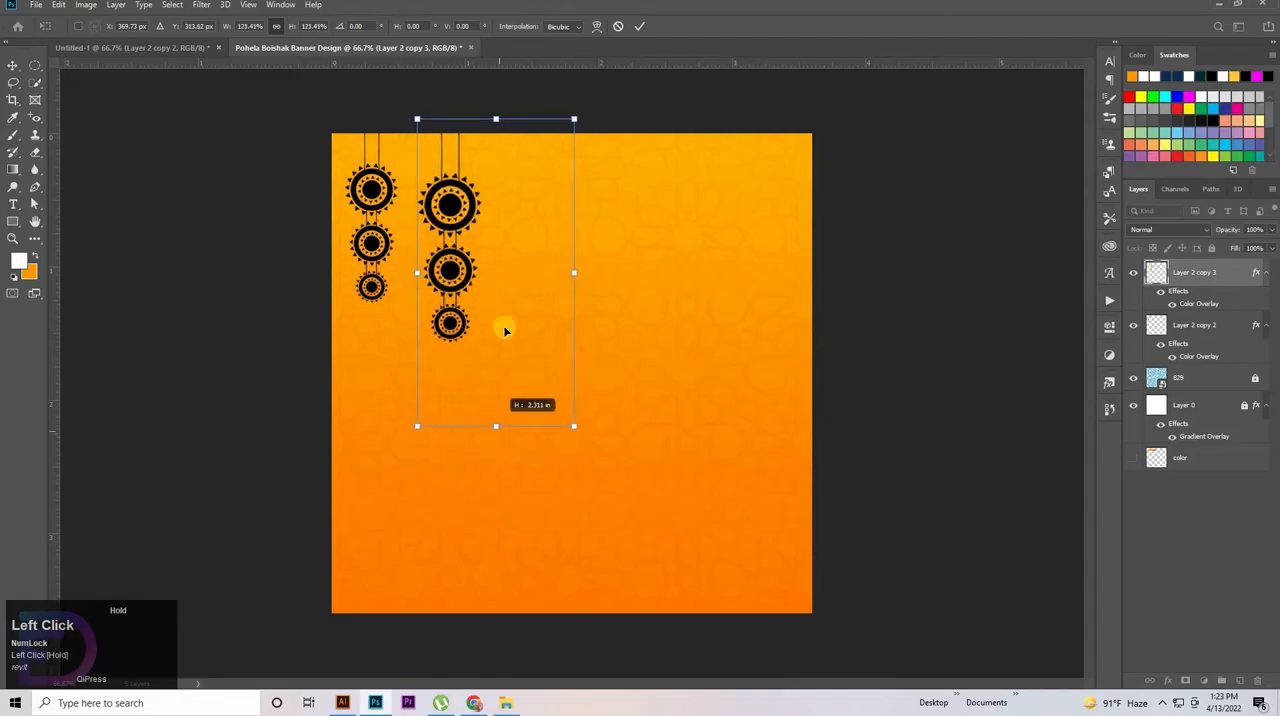
pyautogui.moveTo(506, 291)
pyautogui.mouseDown()
pyautogui.moveTo(475, 293)
pyautogui.moveTo(486, 301)
pyautogui.mouseUp()
# Nudge the enlarged ornament copy to about X 328.5 px, Y 312.6 px and accept the transform
pyautogui.press('Up')
pyautogui.press('Up')
pyautogui.press('Up')
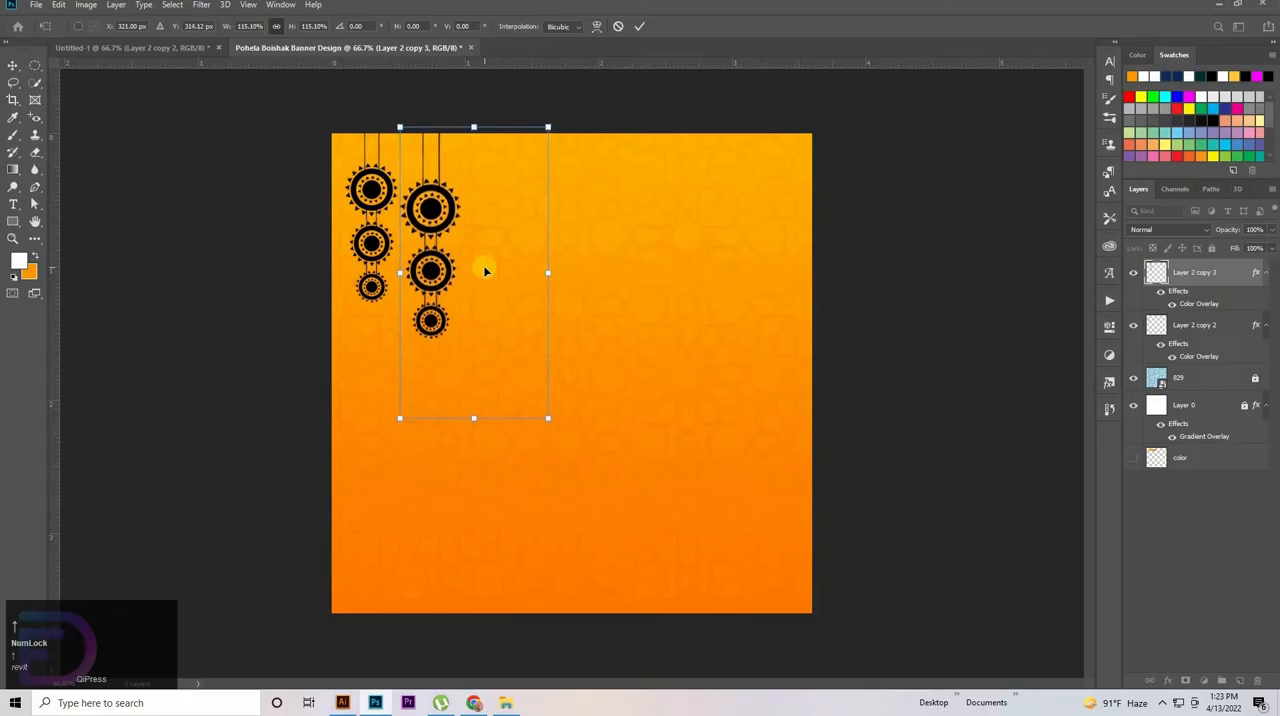
pyautogui.press('Right')
pyautogui.press('Right')
pyautogui.press('Right')
pyautogui.press('Right')
pyautogui.press('Left')
pyautogui.press('Left')
pyautogui.press('Left')
pyautogui.press('Left')
pyautogui.press('Left')
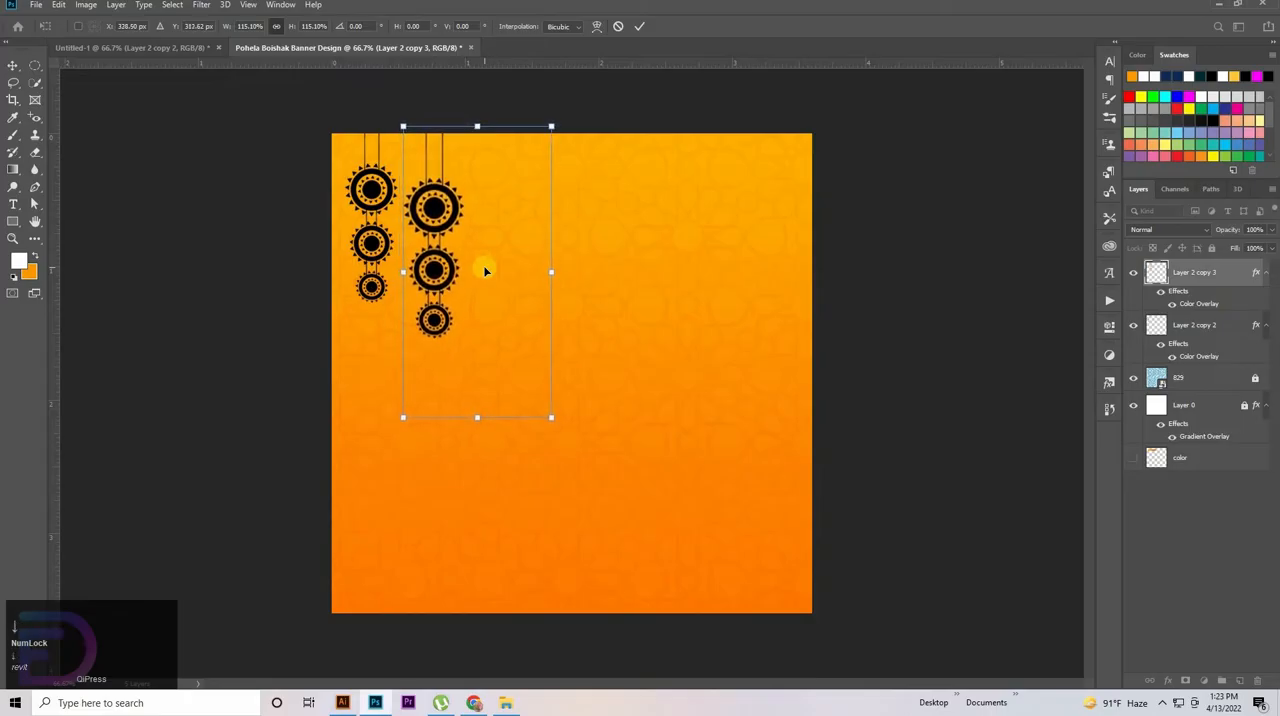
pyautogui.press('Up')
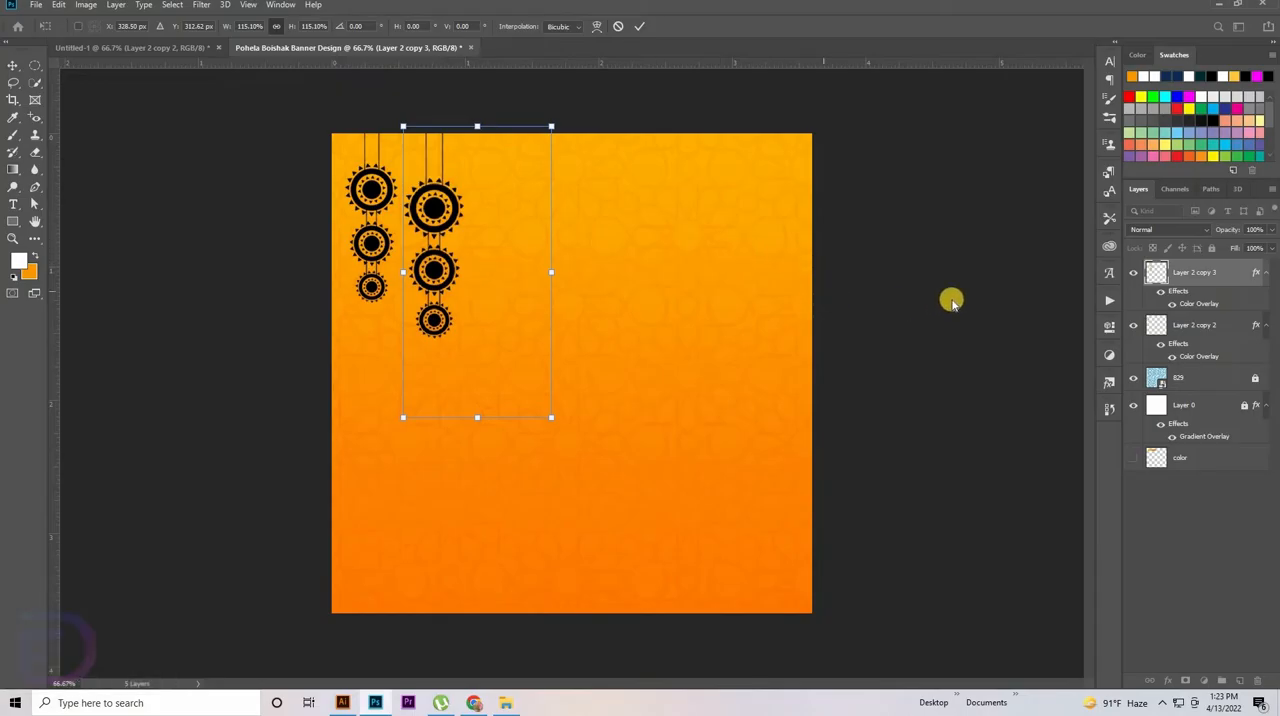
pyautogui.click(370, 195)
# Nudge the smaller ornament near the canvas's left edge slightly down and to the left
pyautogui.click(370, 190)
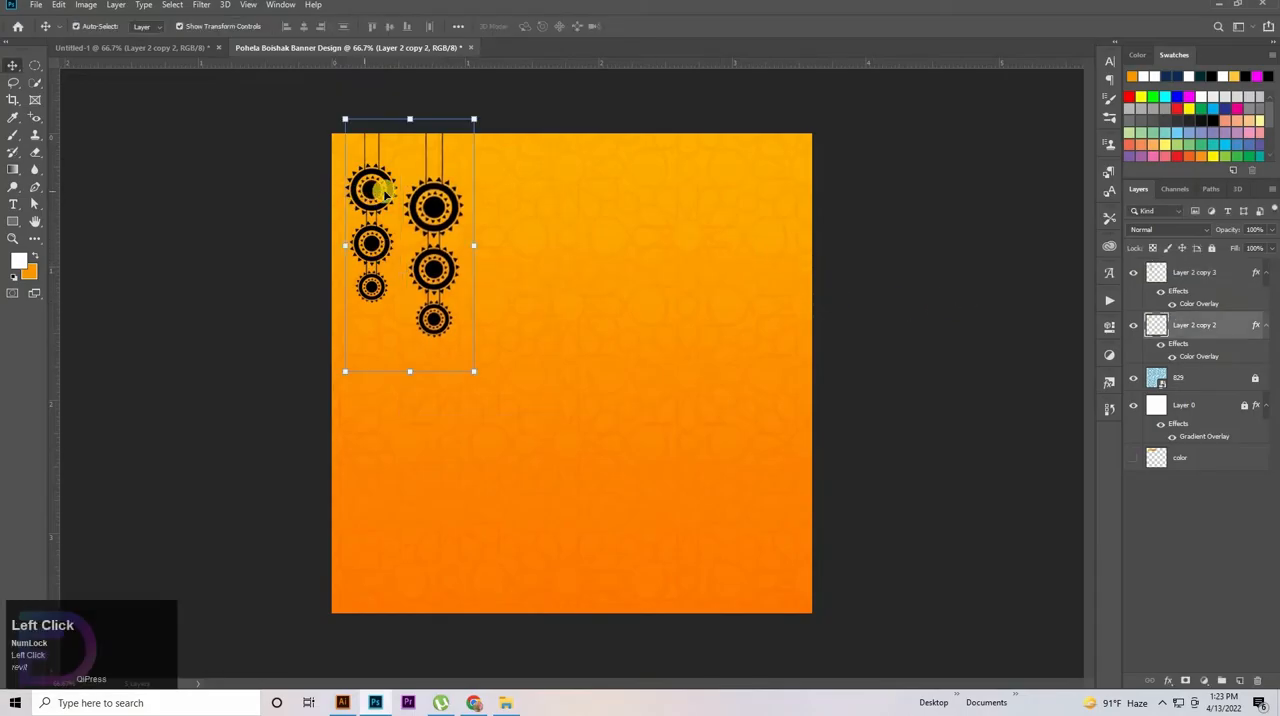
pyautogui.press('Left')
pyautogui.press('Left')
pyautogui.press('Left')
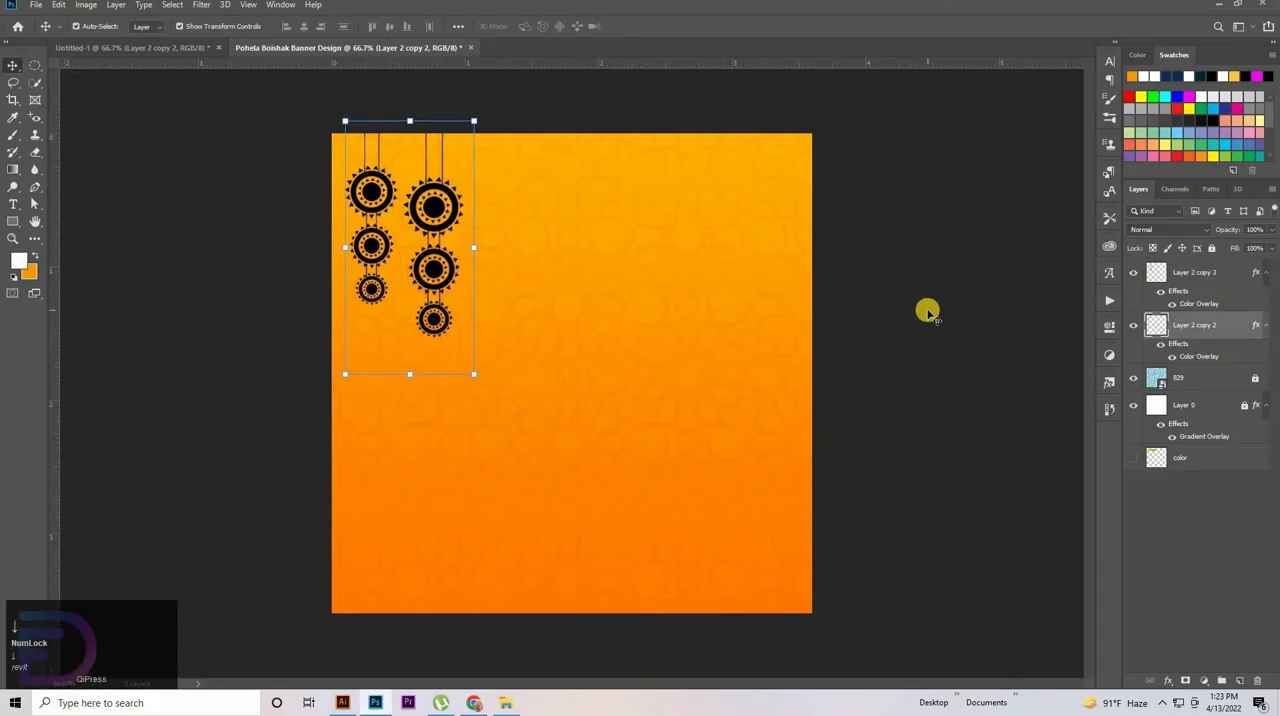
pyautogui.press('Left')
pyautogui.press('Left')
pyautogui.press('Left')
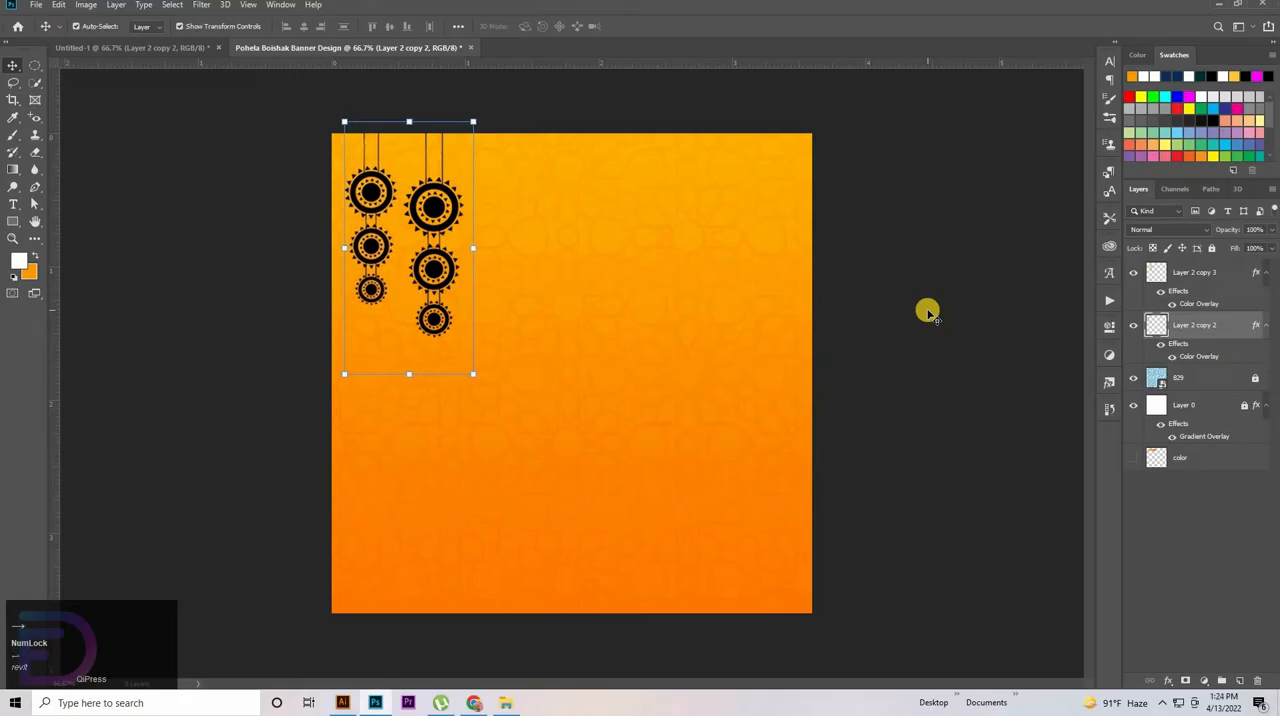
pyautogui.click(738, 301)
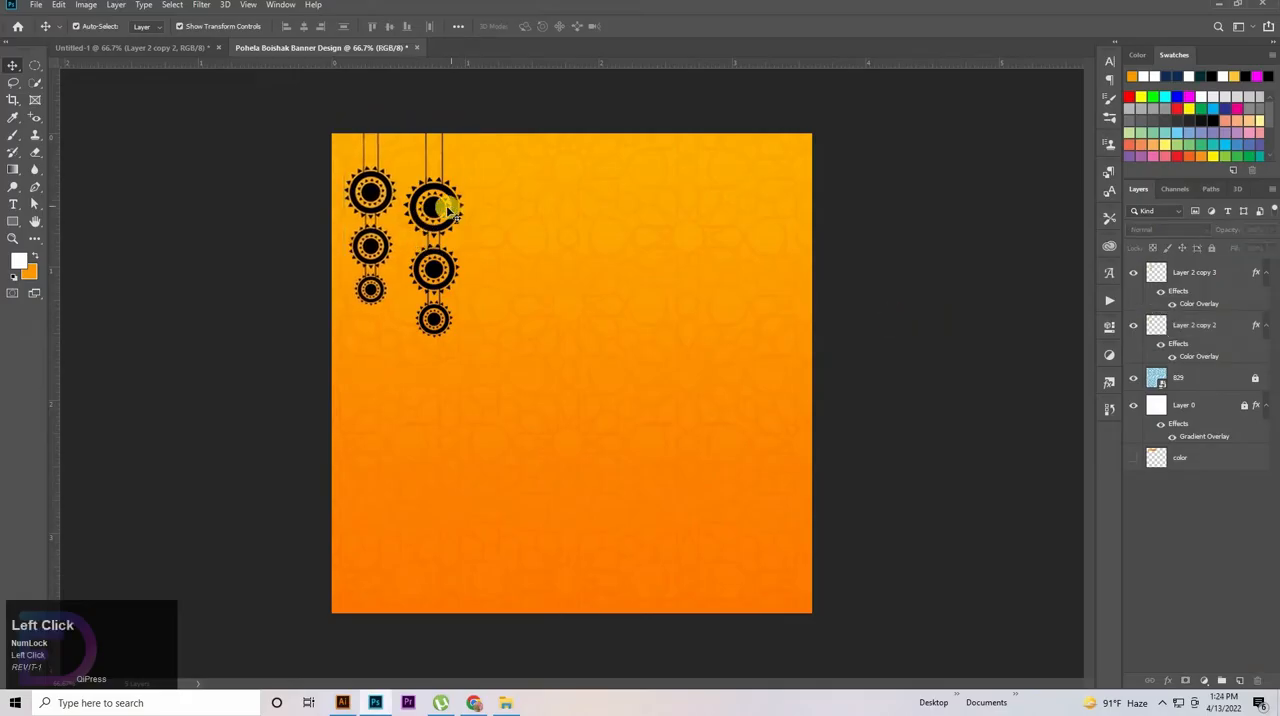
# Scale both hanging ornaments together to about 97.4% and shift them slightly upward
pyautogui.click(432, 208)
pyautogui.keyDown('shift'); pyautogui.click(373, 192); pyautogui.keyUp('shift')
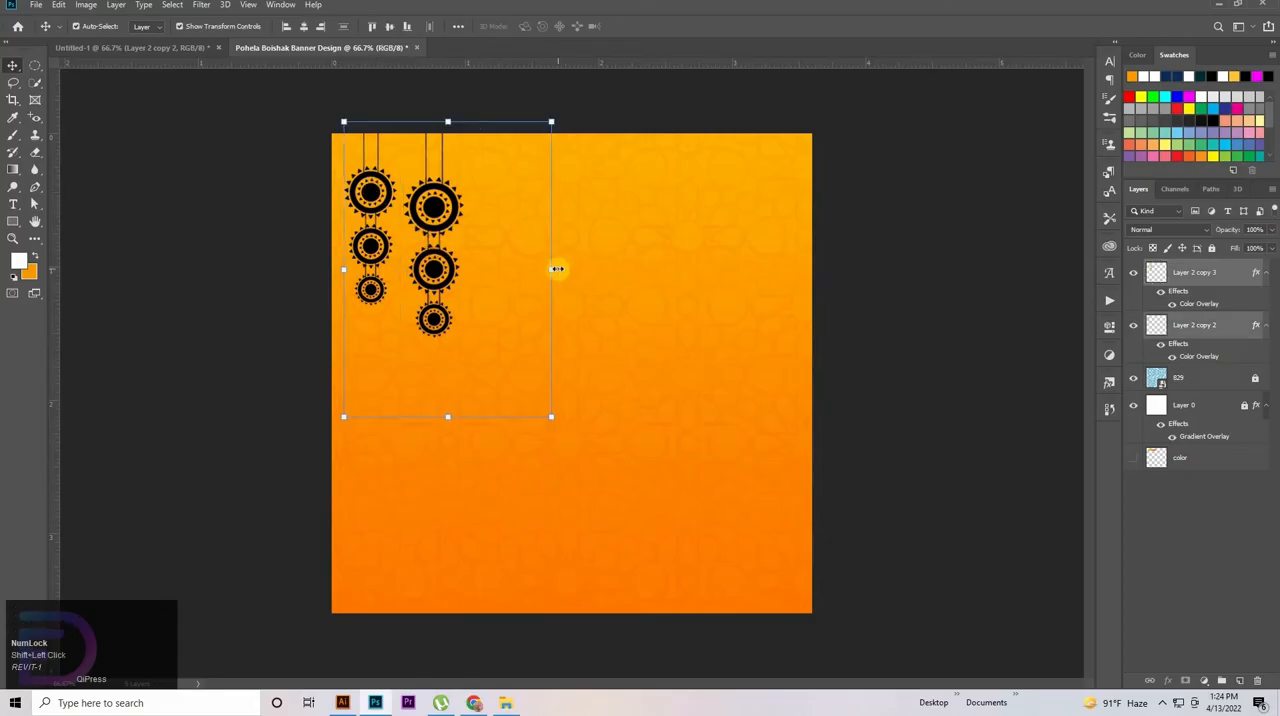
pyautogui.moveTo(555, 268); pyautogui.dragTo(548, 268)
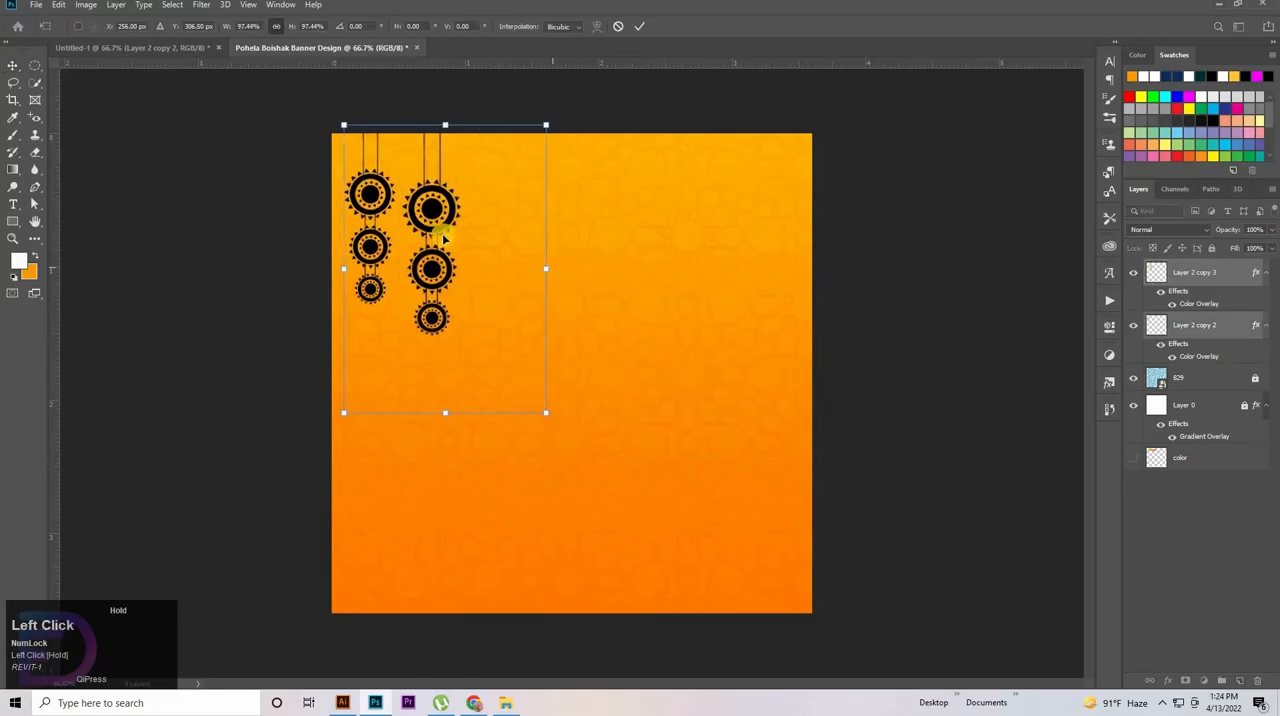
pyautogui.hotkey('shift', 'Up')
pyautogui.hotkey('shift', 'Up')
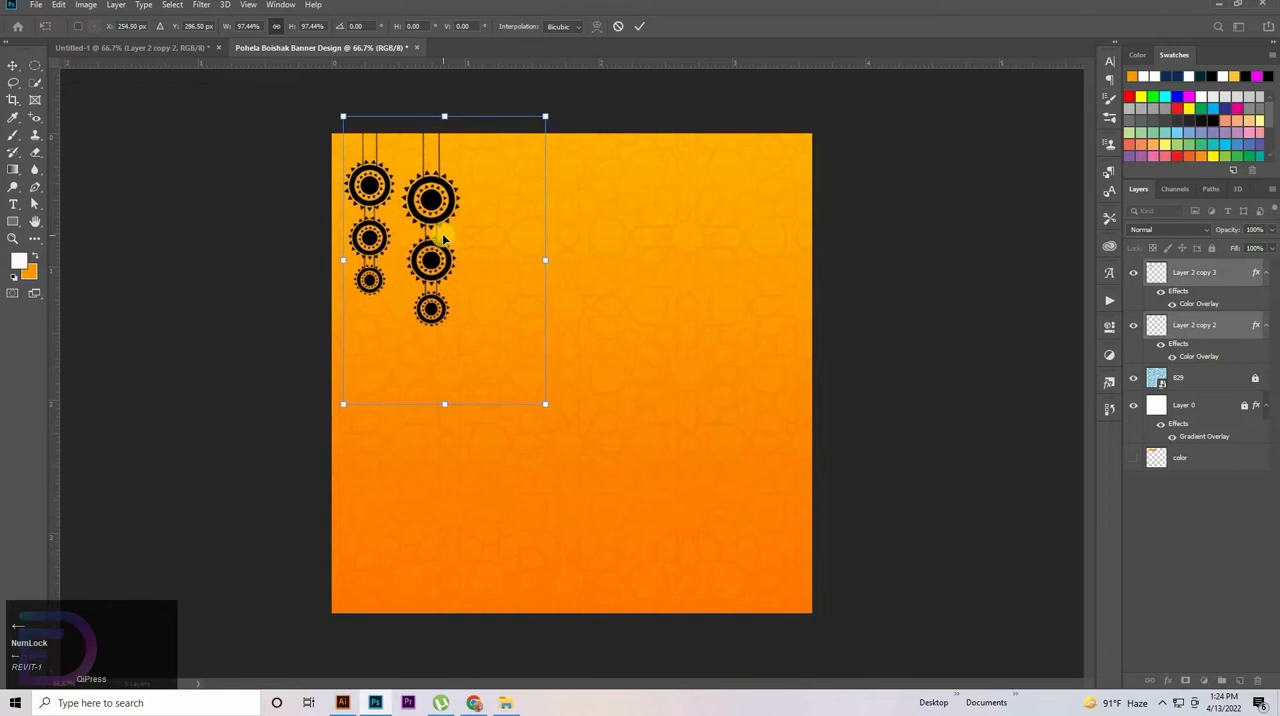
pyautogui.hotkey('shift', 'Down')
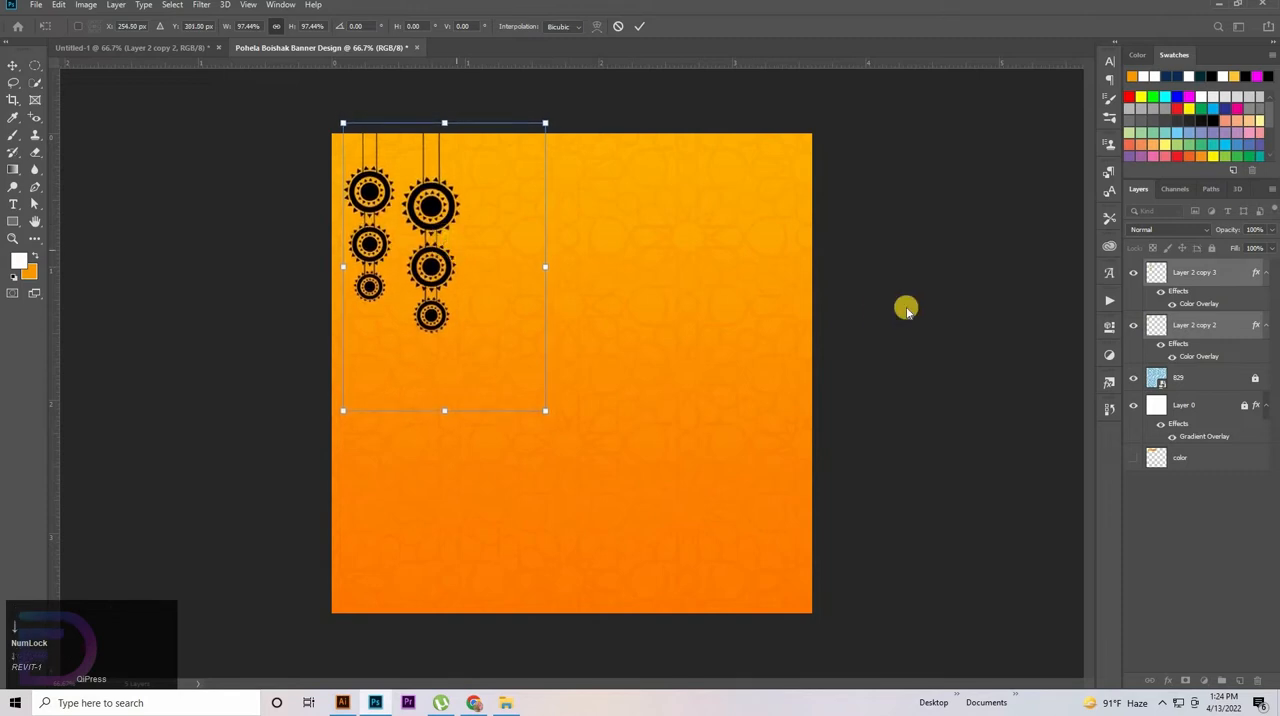
pyautogui.click(840, 263)
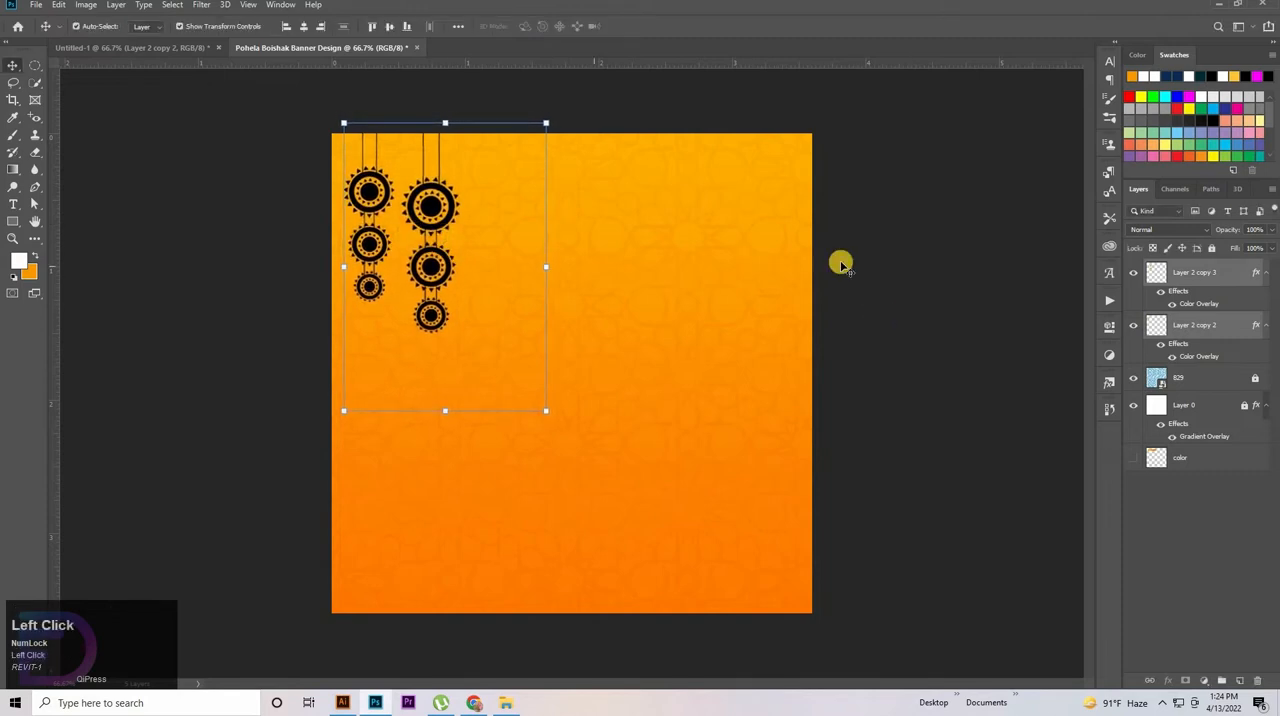
# Nudge the larger ornament slightly to the left, closer to the smaller one, and deselect it
pyautogui.click(447, 210)
pyautogui.press('Left')
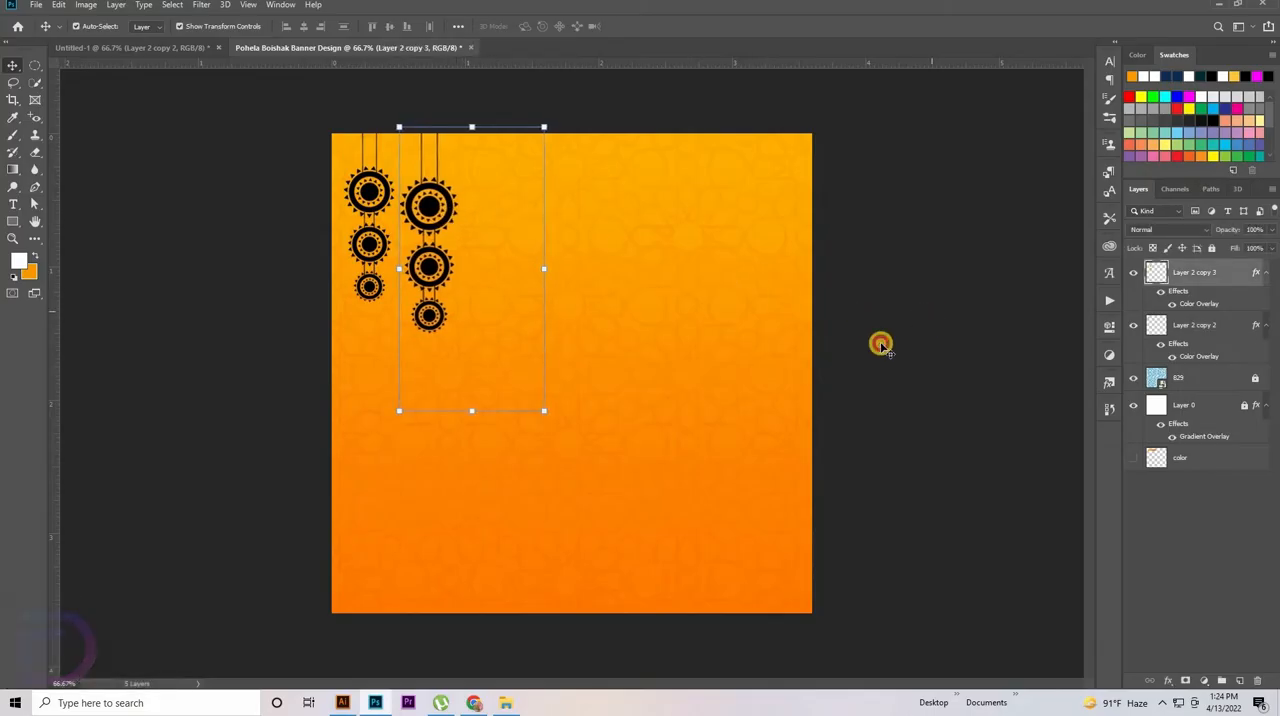
pyautogui.click(531, 677)
# Switch to Illustrator with the 16-166505 vector mandala image from the video folder placed on the artboard, and embed it
pyautogui.click(508, 704)
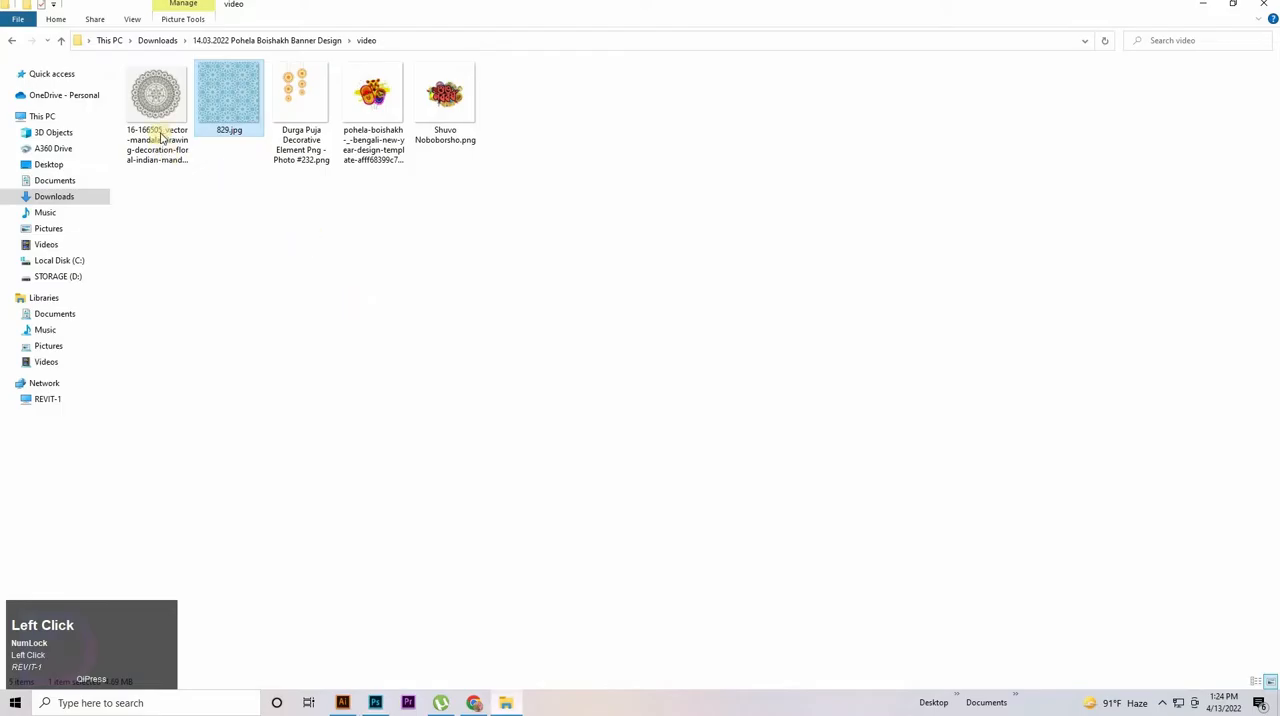
pyautogui.moveTo(157, 134); pyautogui.dragTo(522, 410)
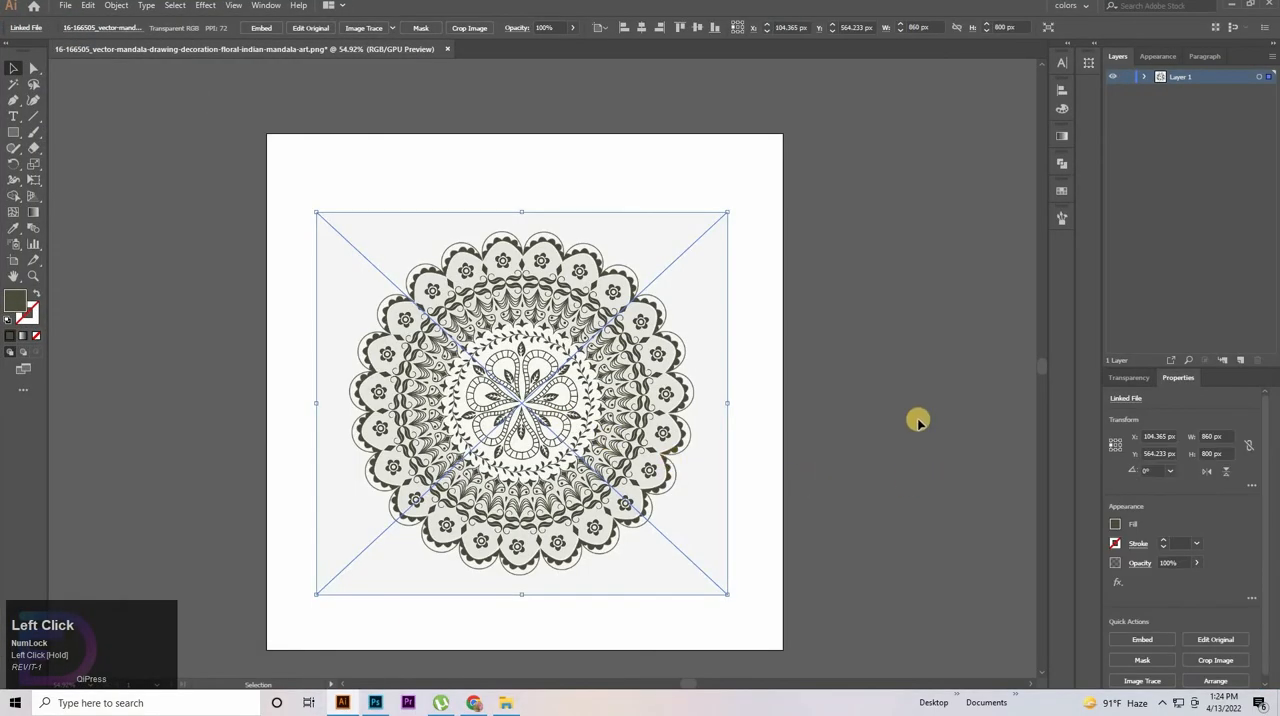
pyautogui.click(261, 27)
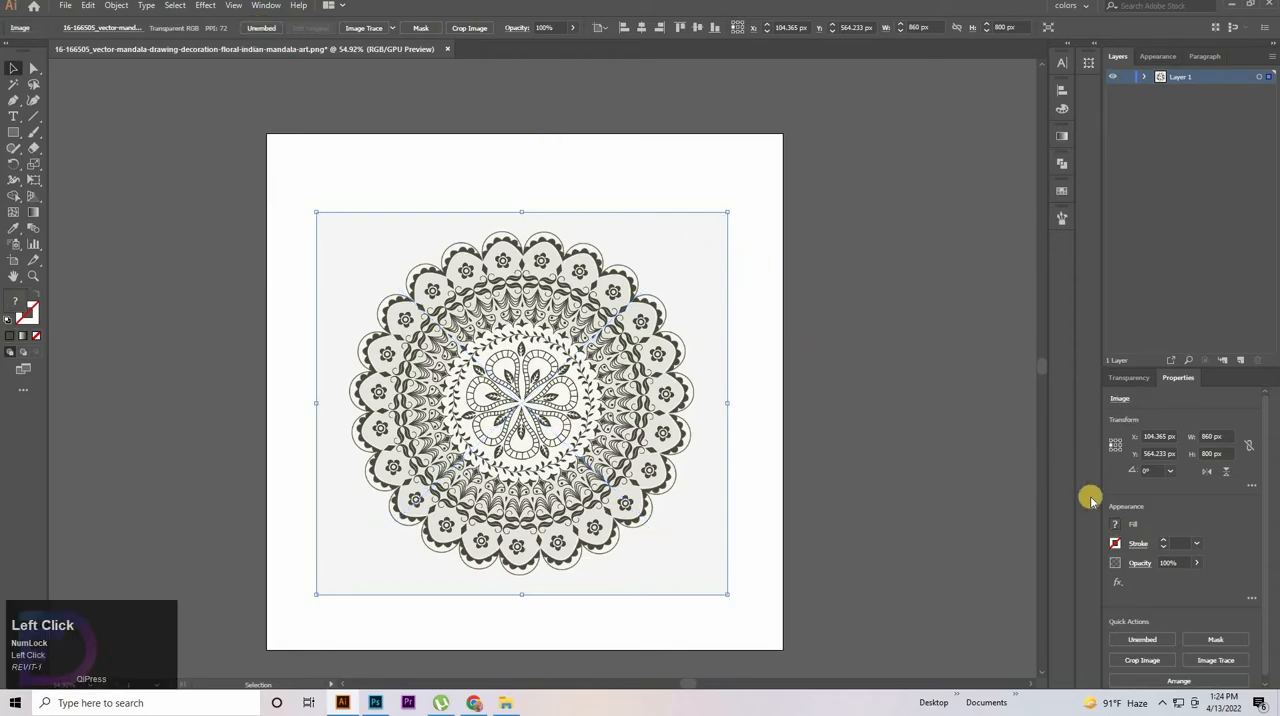
# Image-trace the embedded mandala with the 3 Colors preset
pyautogui.click(1211, 659)
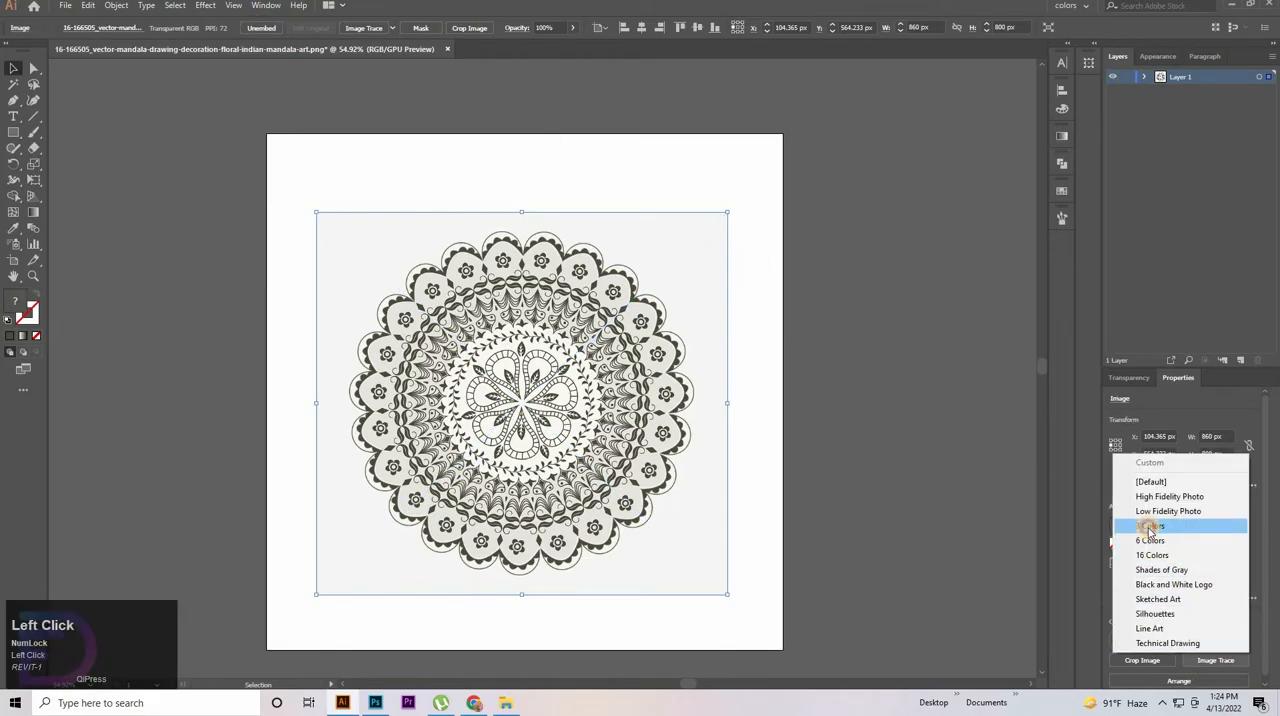
pyautogui.click(1150, 527)
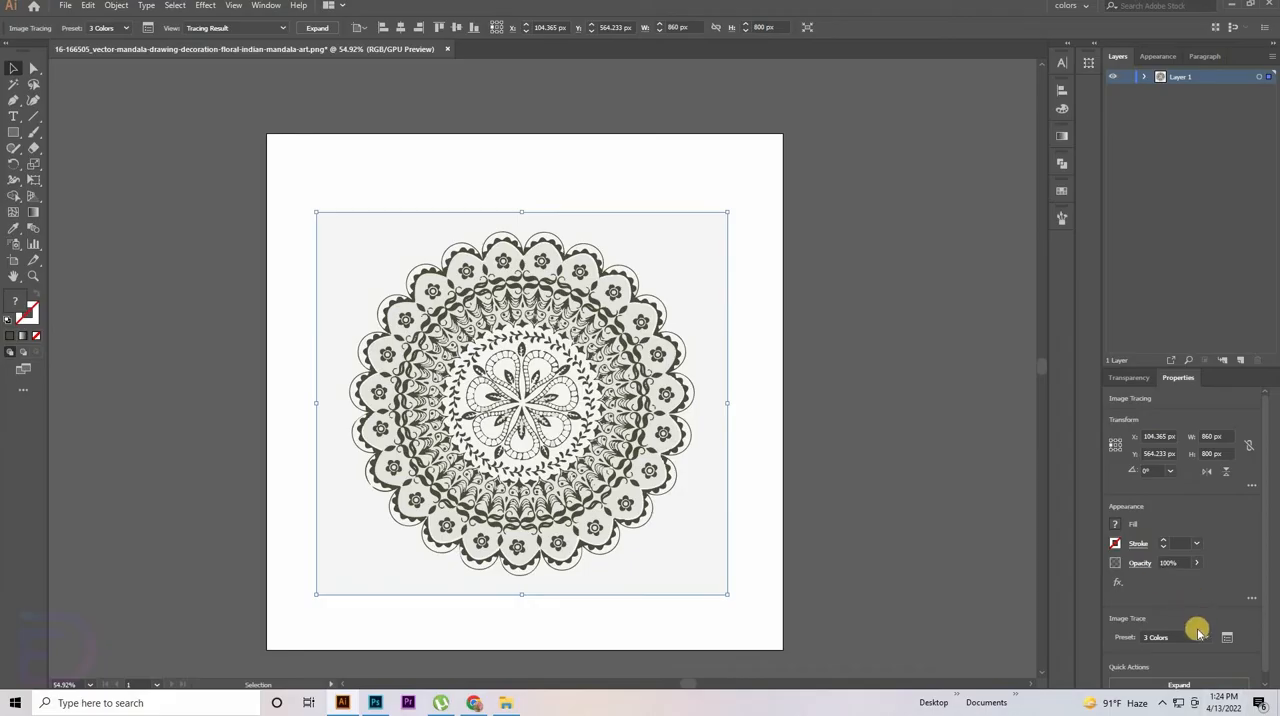
# Expand the mandala tracing and delete its light background areas, selecting them by colour with the Magic Wand
pyautogui.scroll(-1, 1166, 671)
pyautogui.click(1172, 684)
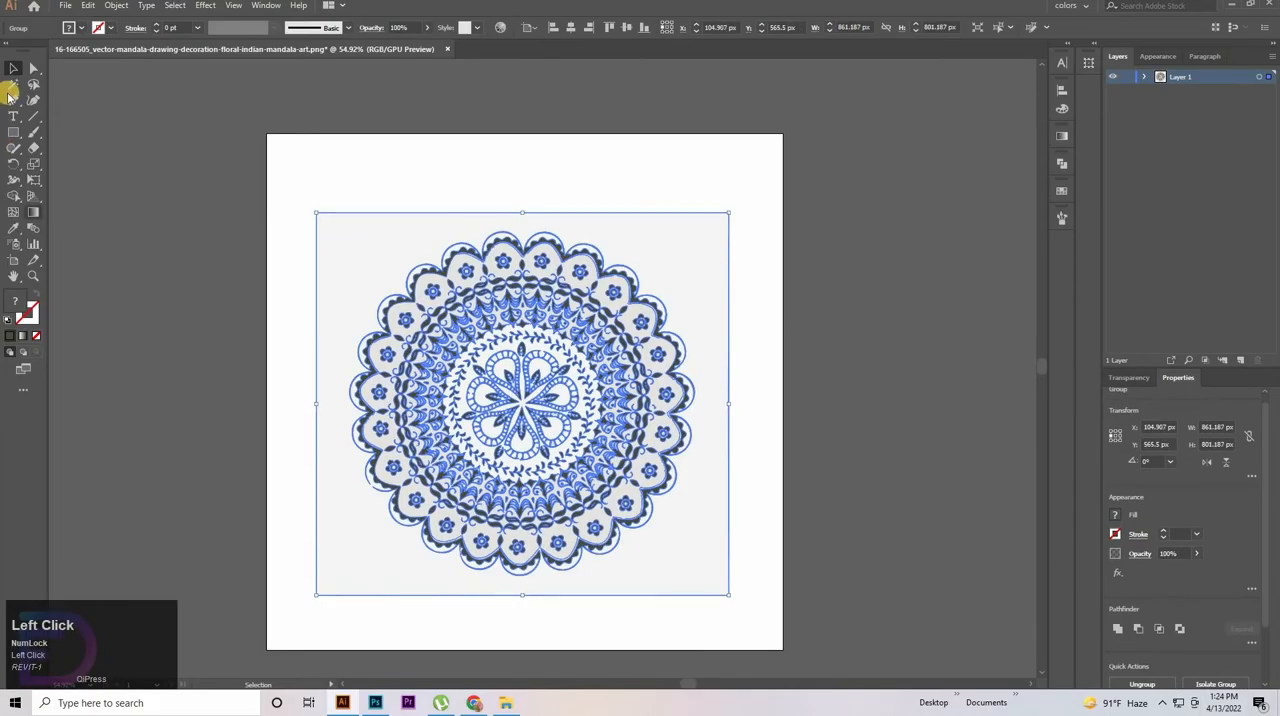
pyautogui.click(12, 85)
pyautogui.click(678, 244)
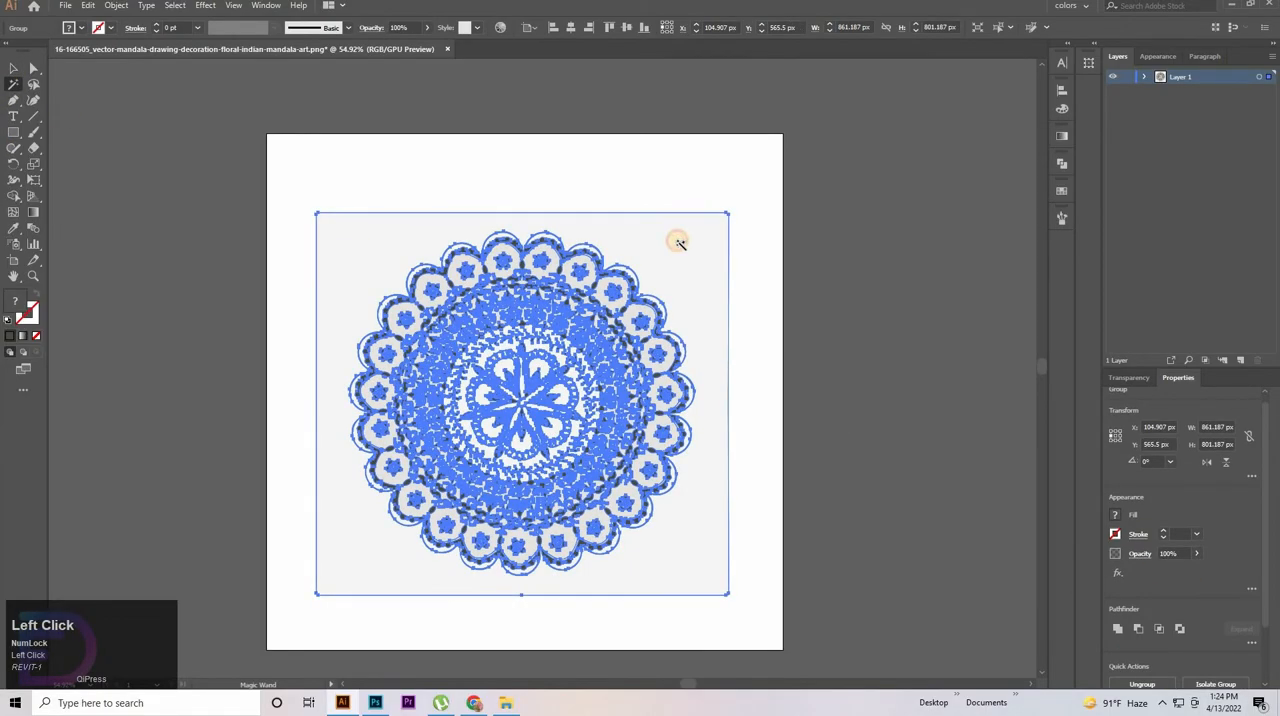
pyautogui.press('Delete')
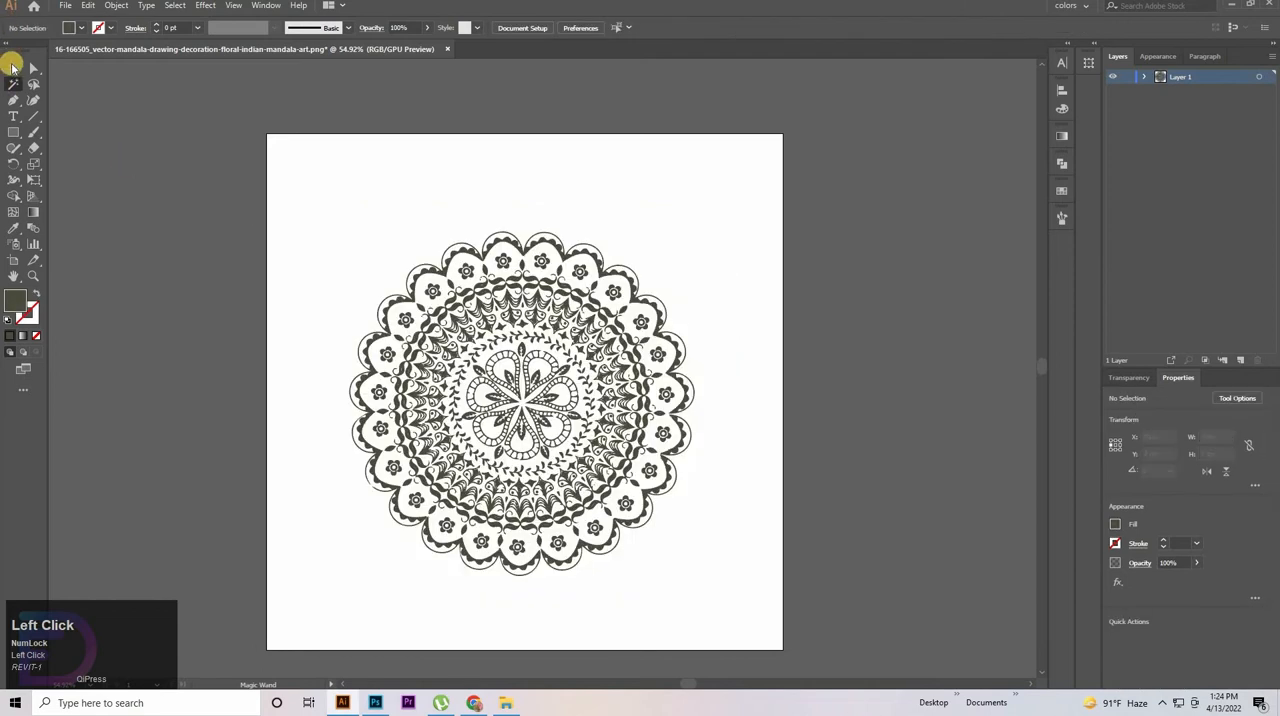
# Select the whole mandala and bring it into the Pohela Boishak banner in Photoshop as a vector smart object
pyautogui.click(12, 67)
pyautogui.moveTo(339, 188); pyautogui.dragTo(703, 588)
pyautogui.moveTo(552, 417); pyautogui.dragTo(752, 220)
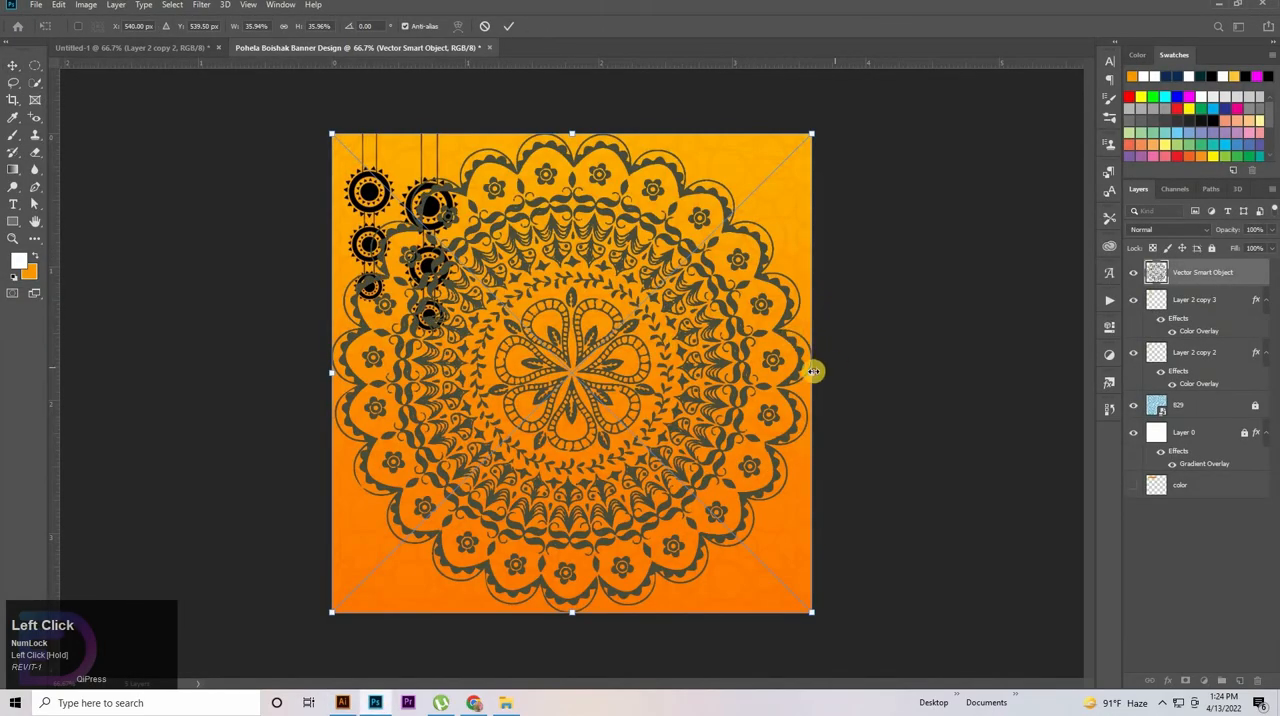
# Scale the mandala to about 25% and place it over the banner's upper-right corner, partly outside the canvas
pyautogui.moveTo(814, 371); pyautogui.dragTo(671, 371)
pyautogui.moveTo(499, 357); pyautogui.dragTo(755, 207)
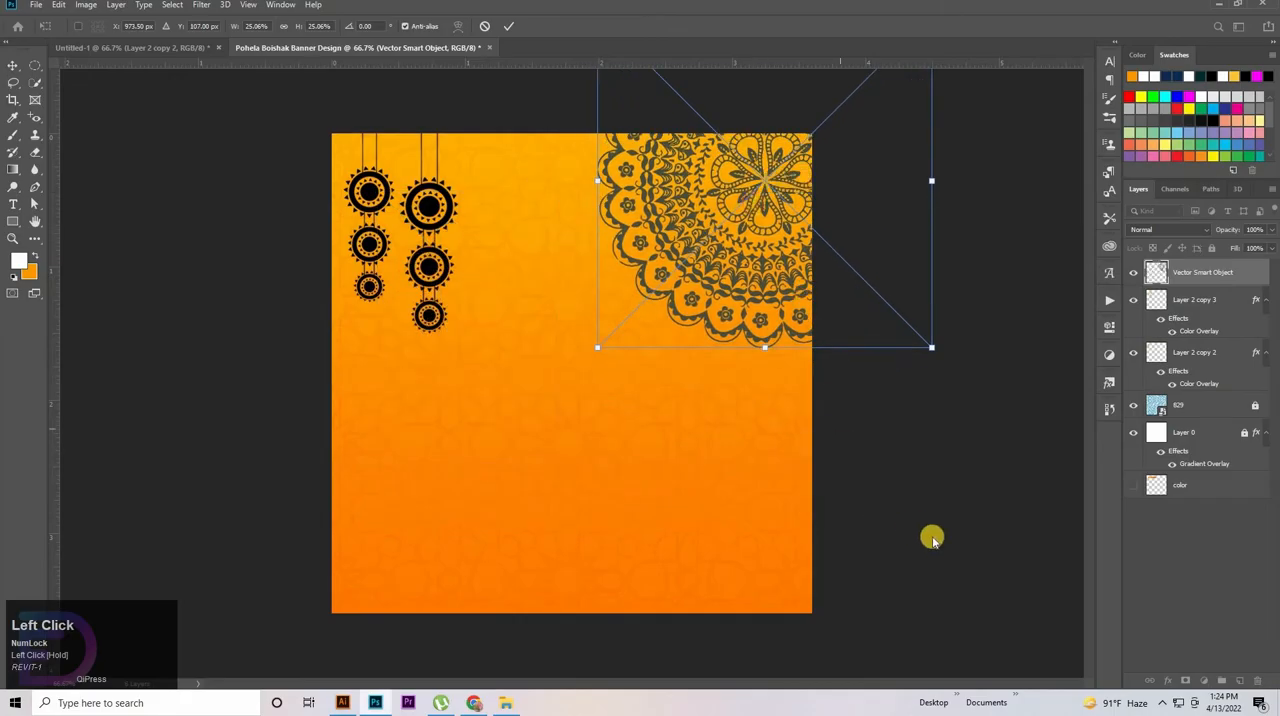
pyautogui.click(852, 452)
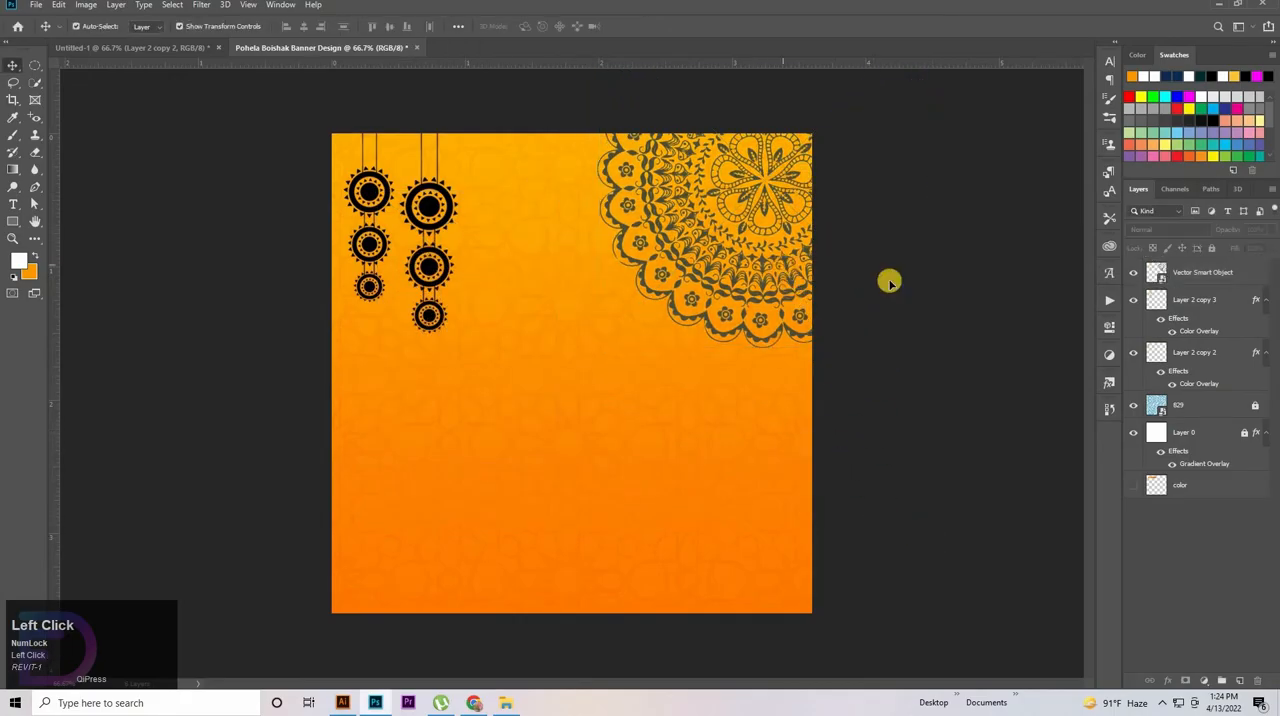
# Apply a white Color Overlay at 100% opacity to the mandala layer
pyautogui.click(1210, 273)
pyautogui.doubleClick(1256, 268)
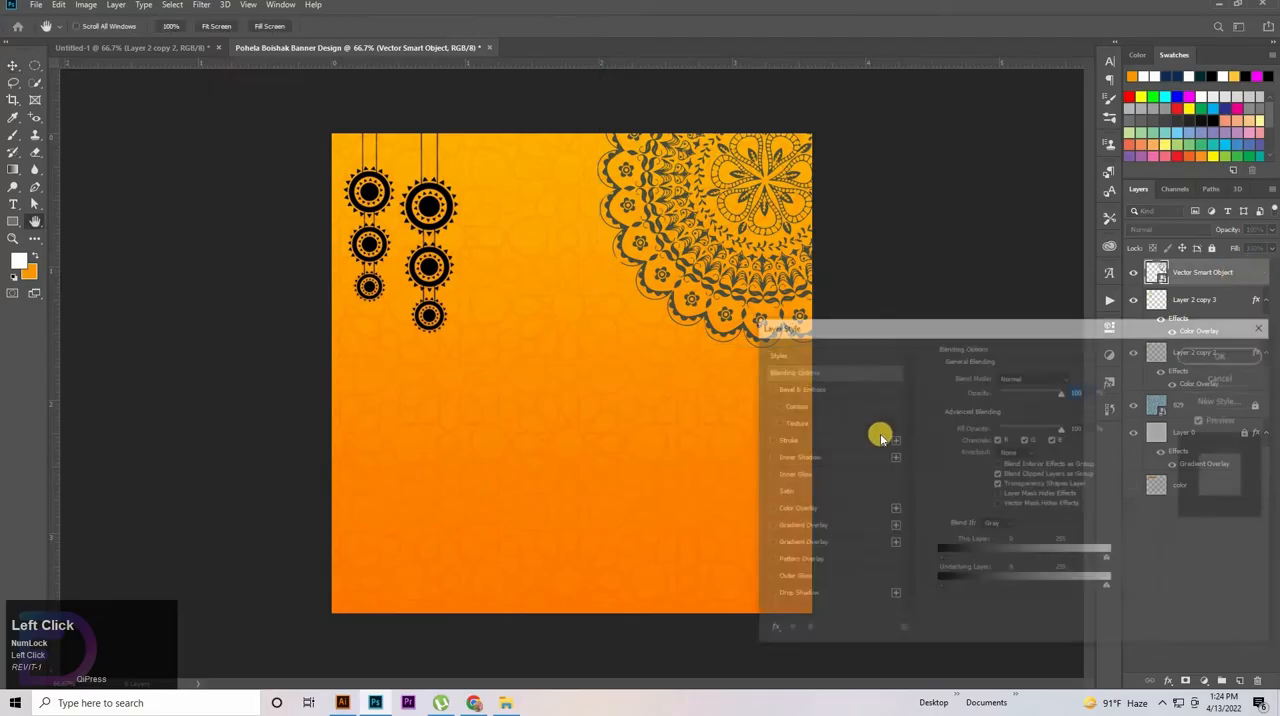
pyautogui.click(790, 509)
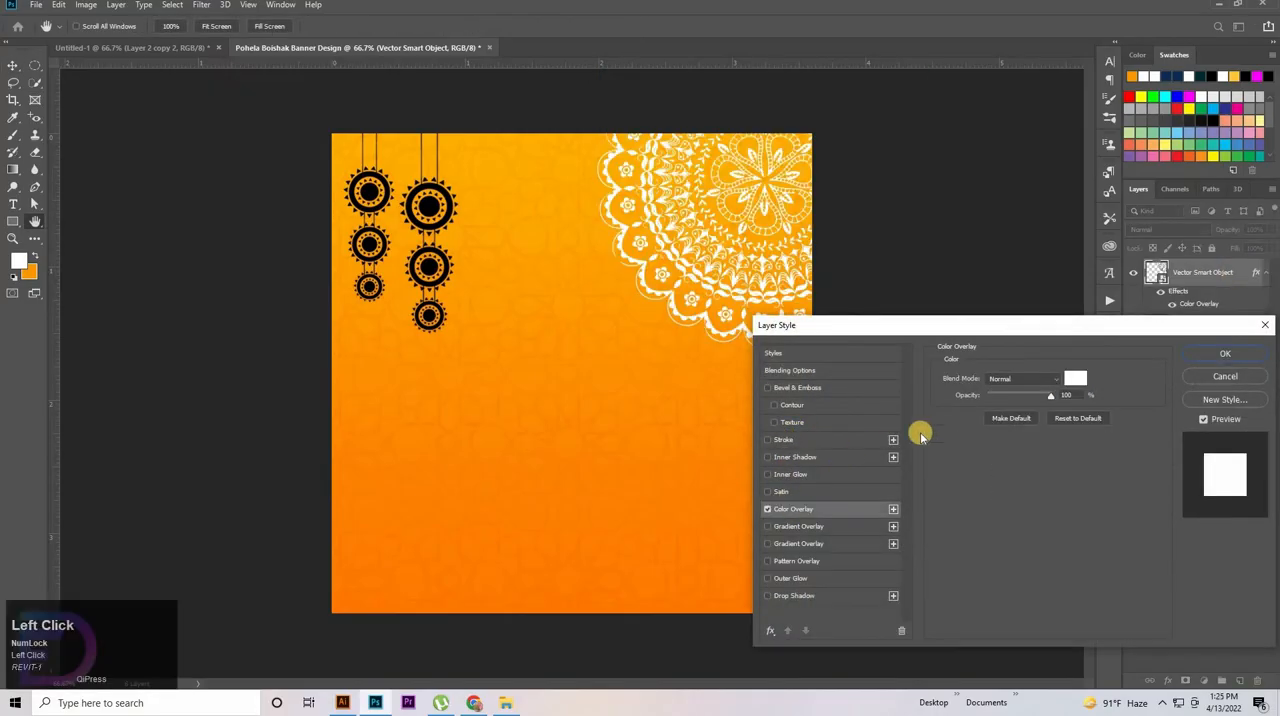
pyautogui.click(1217, 357)
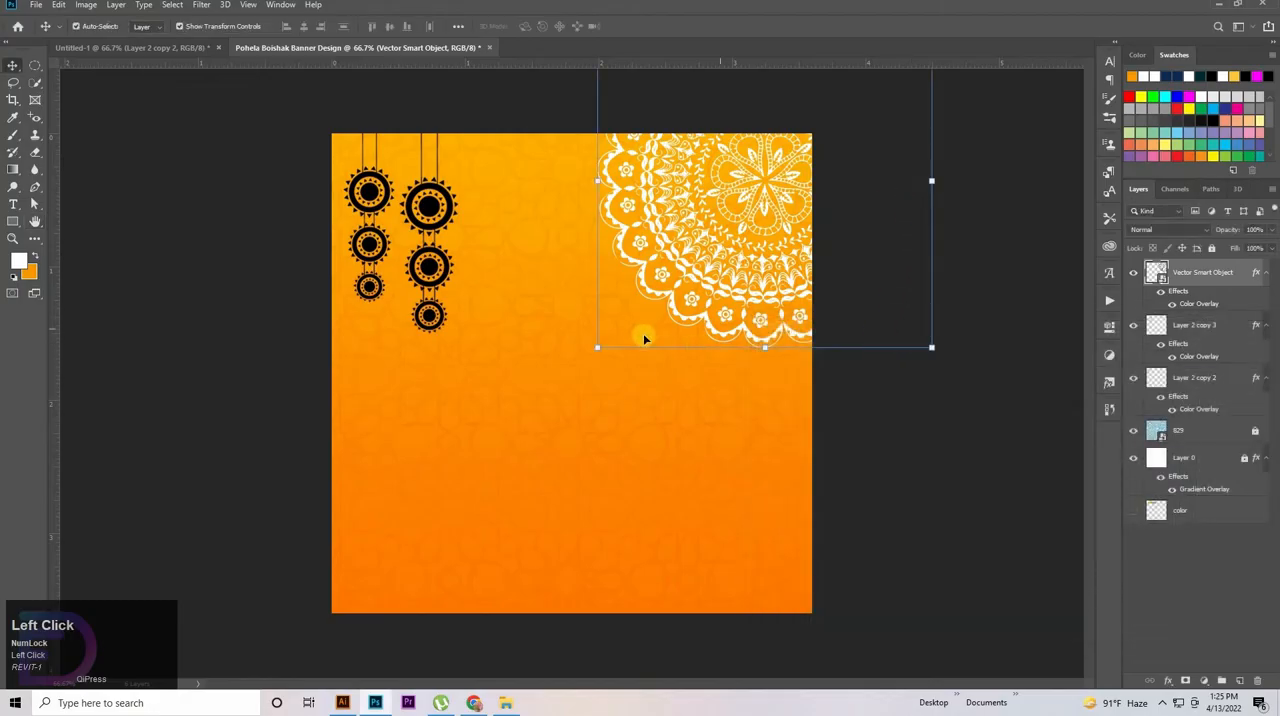
# Nudge the mandala slightly right and marginally up in the banner's upper-right corner, and deselect it
pyautogui.press('Right')
pyautogui.press('Right')
pyautogui.press('Right')
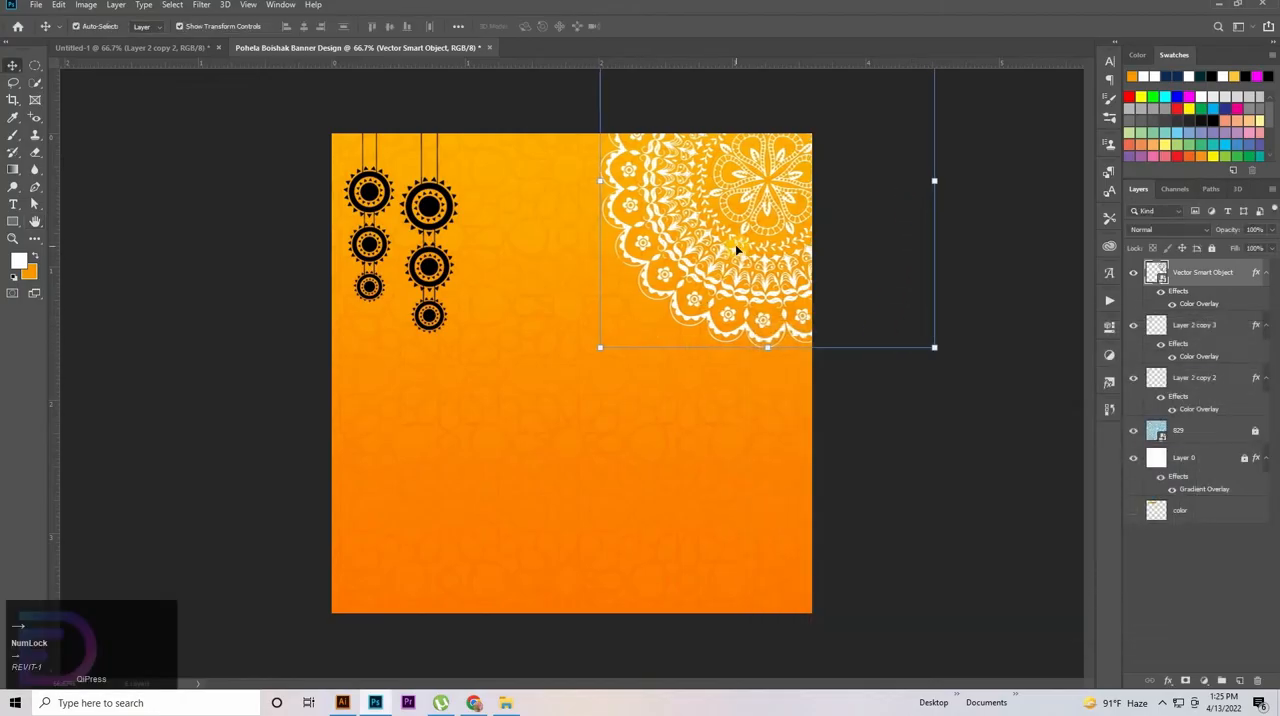
pyautogui.press('Right')
pyautogui.press('Right')
pyautogui.press('Right')
pyautogui.press('Right')
pyautogui.press('Right')
pyautogui.press('Right')
pyautogui.press('Right')
pyautogui.press('Right')
pyautogui.press('Up')
pyautogui.press('Up')
pyautogui.press('Up')
pyautogui.press('Up')
pyautogui.press('Up')
pyautogui.press('Up')
pyautogui.press('Up')
pyautogui.press('Up')
pyautogui.press('Up')
pyautogui.press('Up')
pyautogui.press('Up')
pyautogui.press('Up')
pyautogui.press('Up')
pyautogui.press('Up')
pyautogui.press('Up')
pyautogui.press('Up')
pyautogui.press('Up')
pyautogui.press('Up')
pyautogui.press('Up')
pyautogui.press('Up')
pyautogui.press('Right')
pyautogui.press('Right')
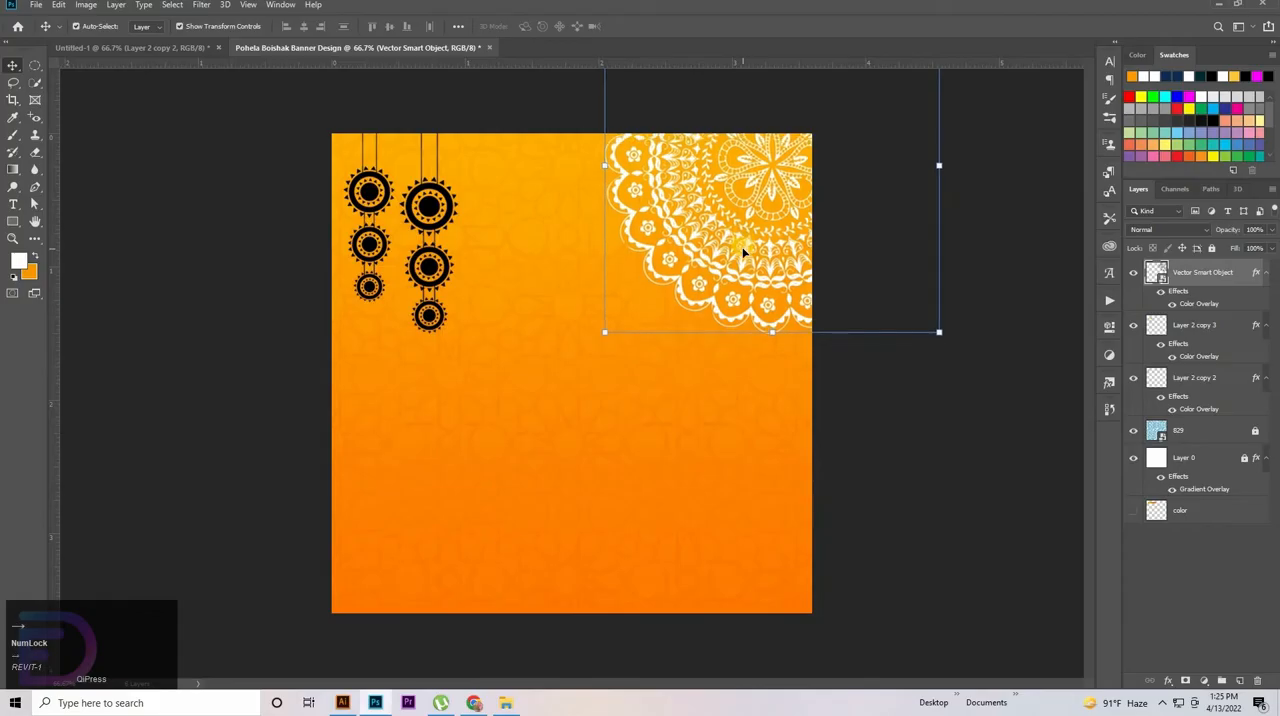
pyautogui.press('Right')
pyautogui.press('Right')
pyautogui.press('Right')
pyautogui.press('Right')
pyautogui.press('Right')
pyautogui.press('Right')
pyautogui.press('Right')
pyautogui.press('Right')
pyautogui.press('Right')
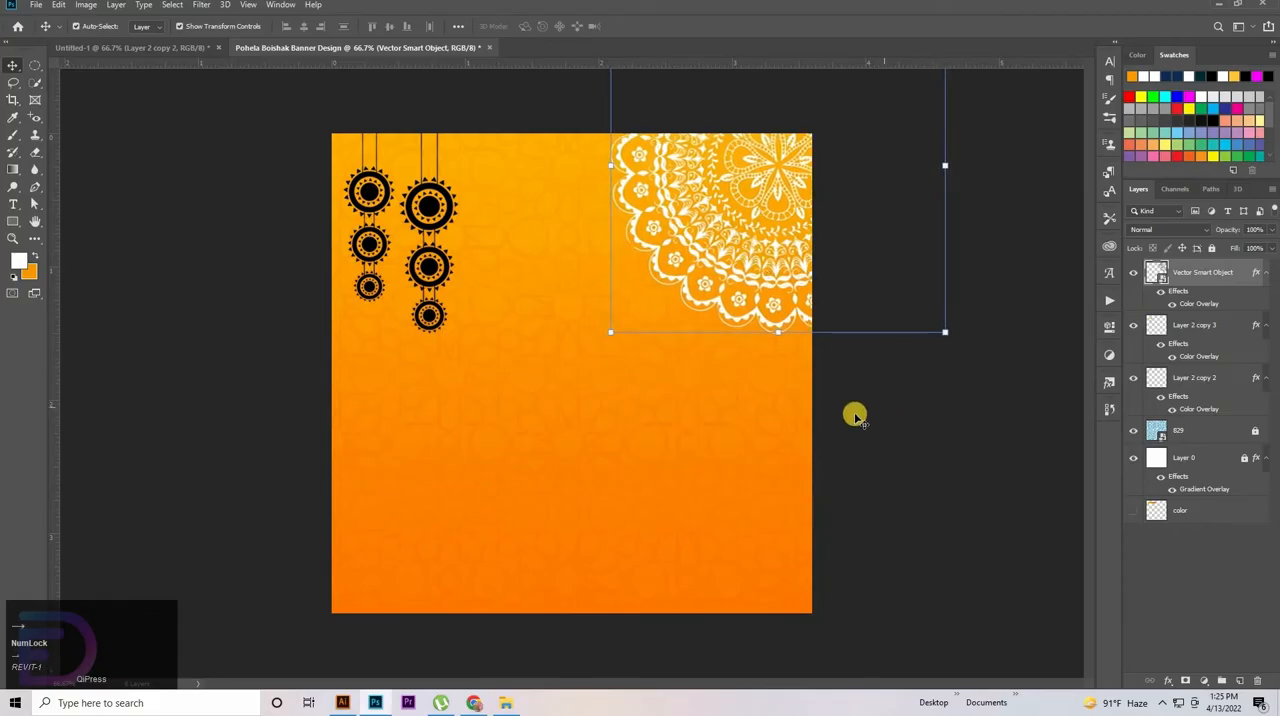
pyautogui.press('Down')
pyautogui.press('Down')
pyautogui.press('Down')
pyautogui.press('Down')
pyautogui.press('Down')
pyautogui.press('Down')
pyautogui.press('Down')
pyautogui.press('Down')
pyautogui.press('Down')
pyautogui.press('Down')
pyautogui.press('Down')
pyautogui.press('Down')
pyautogui.press('Down')
pyautogui.press('Down')
pyautogui.press('Down')
pyautogui.press('Down')
pyautogui.press('Down')
pyautogui.press('Down')
pyautogui.press('Down')
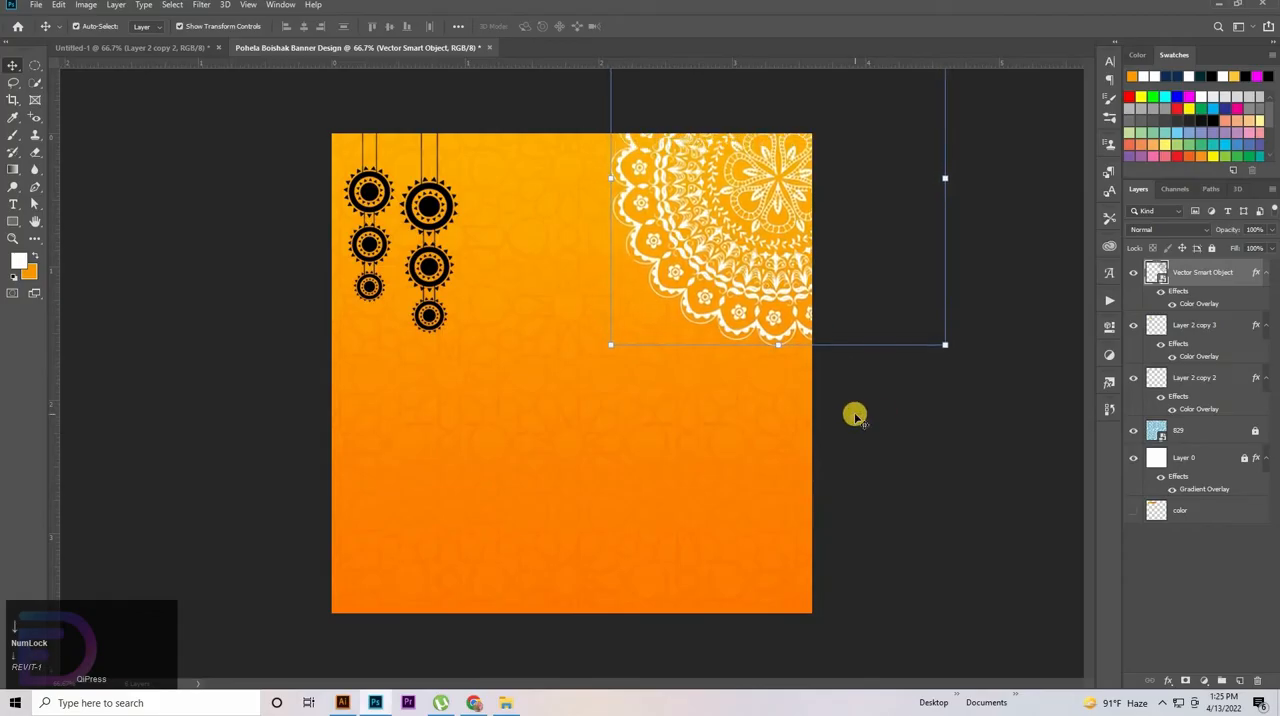
pyautogui.press('Left')
pyautogui.press('Left')
pyautogui.press('Left')
pyautogui.press('Left')
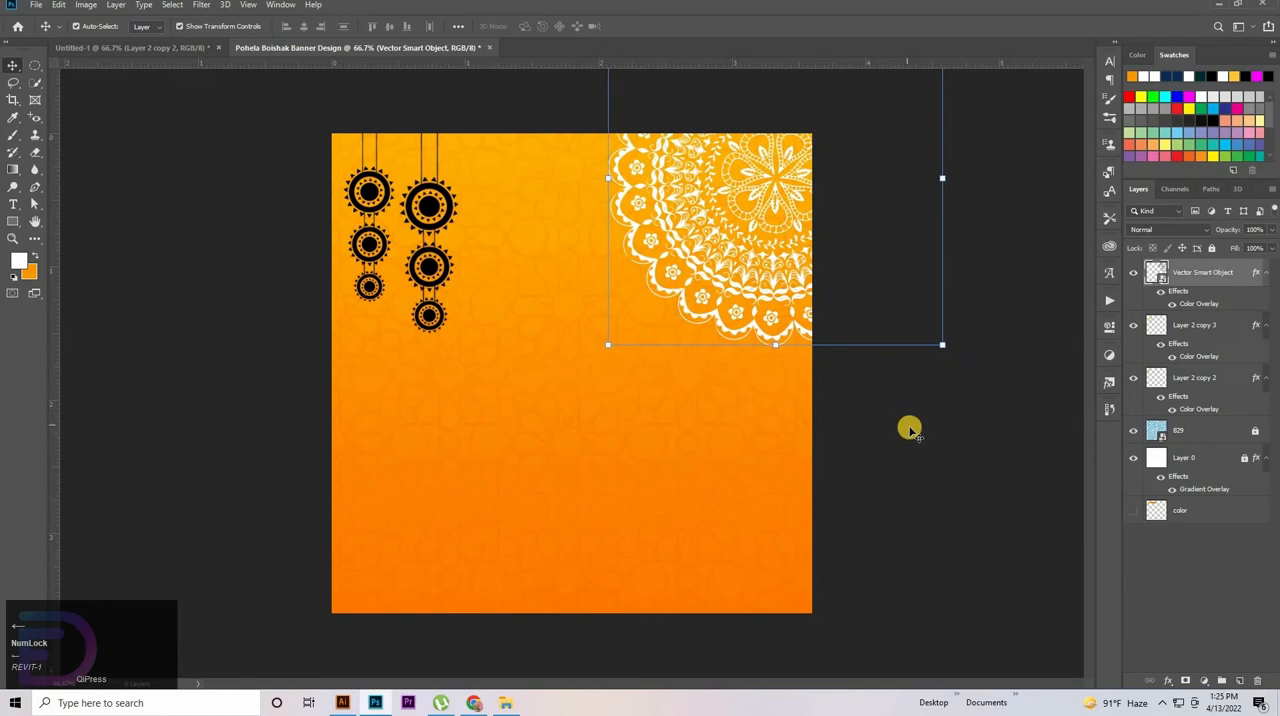
pyautogui.click(943, 371)
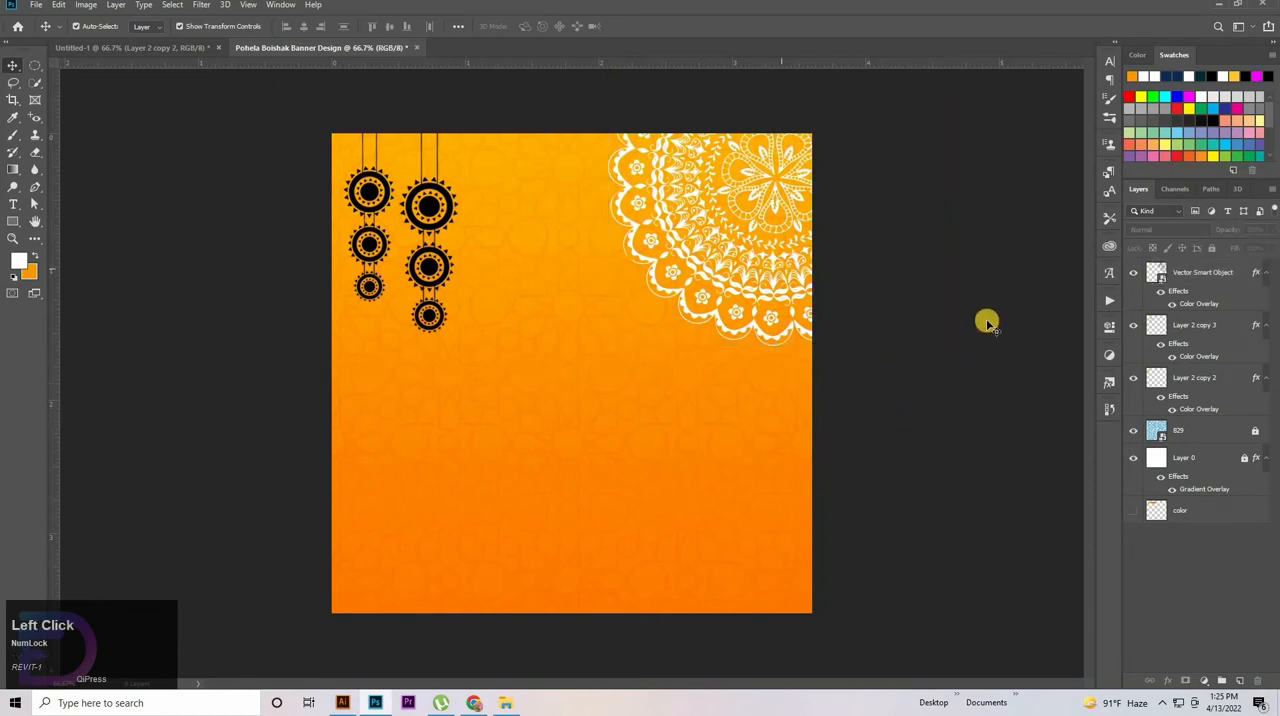
# Set the mandala layer's opacity to 60% and its fill to 80%, and deselect it
pyautogui.click(1226, 264)
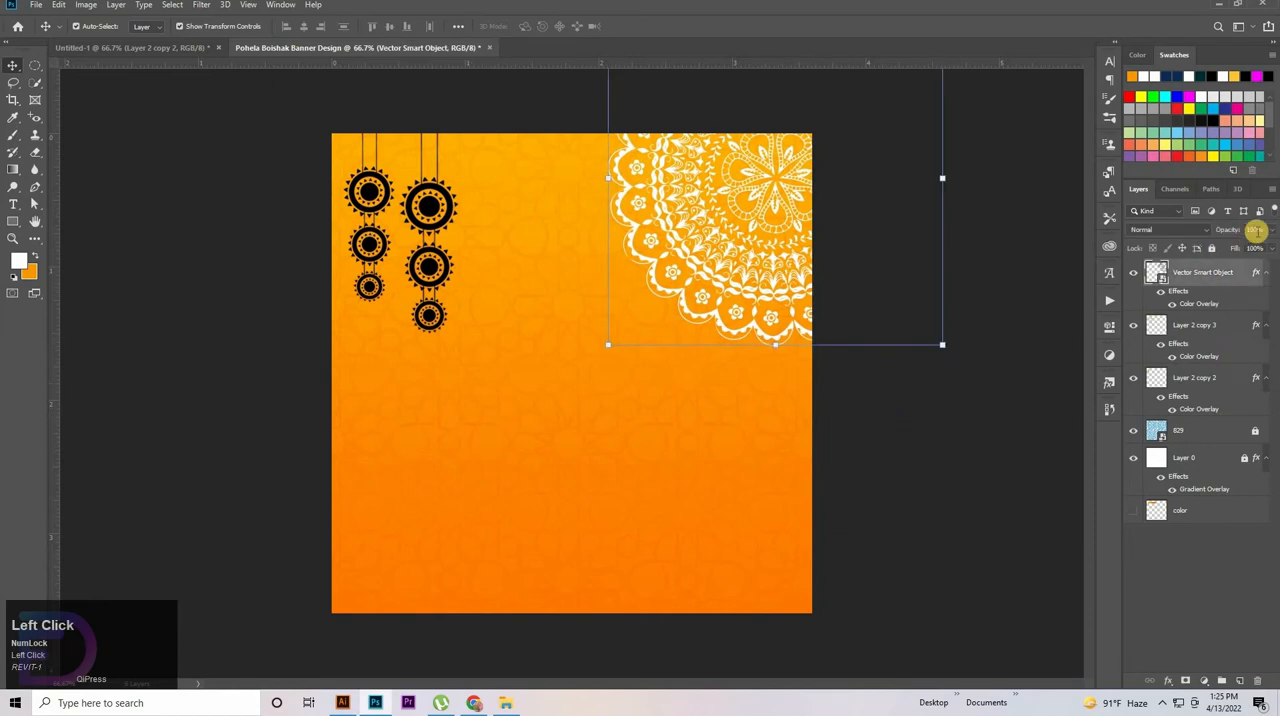
pyautogui.click(1237, 229)
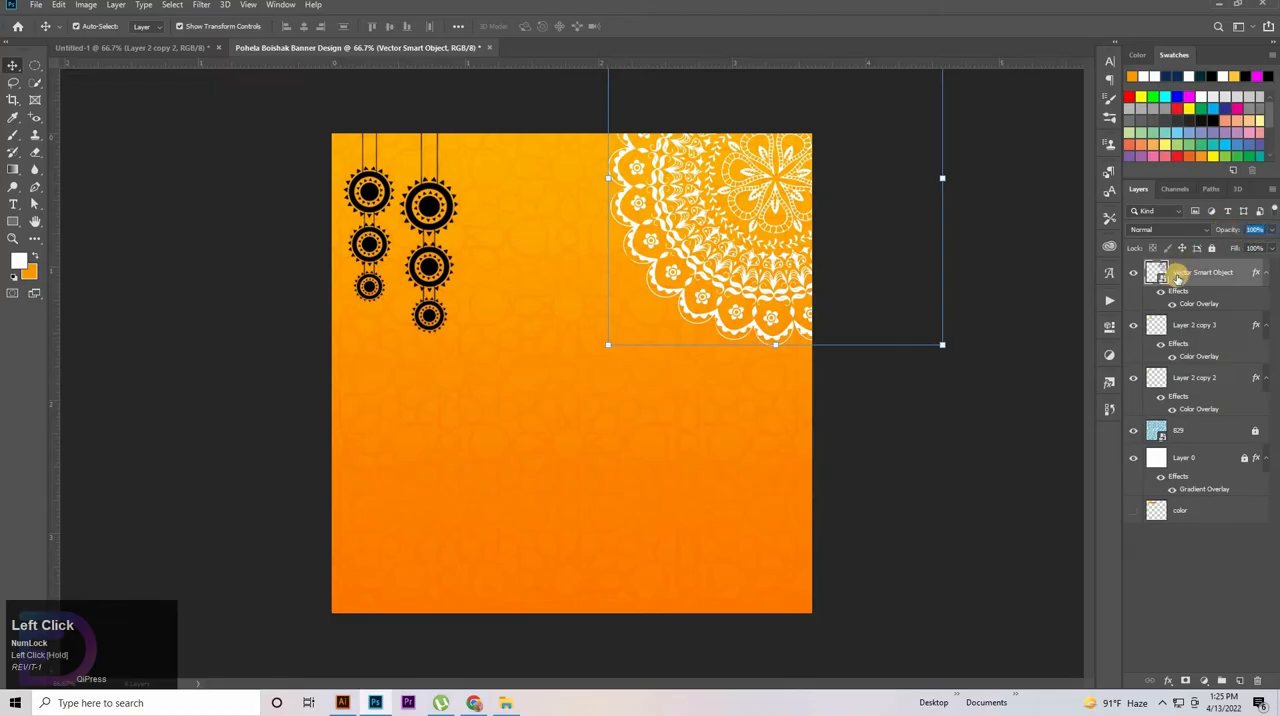
pyautogui.write('60')
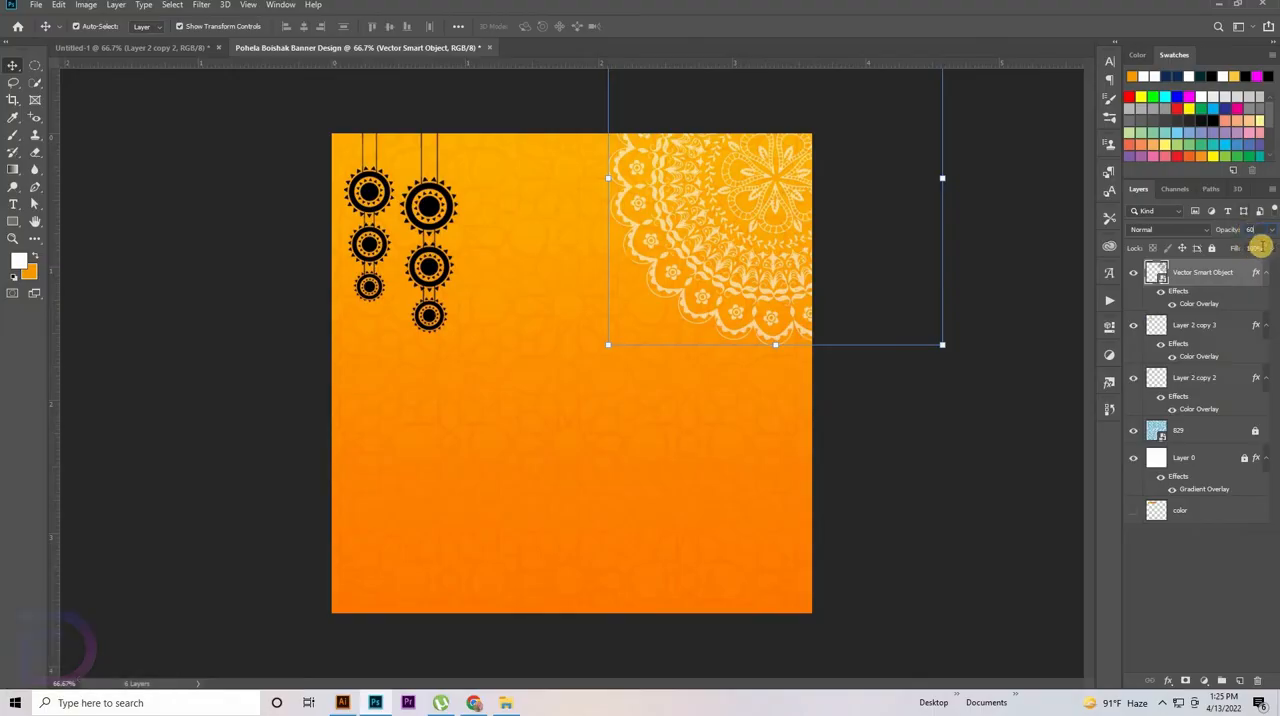
pyautogui.click(1201, 259)
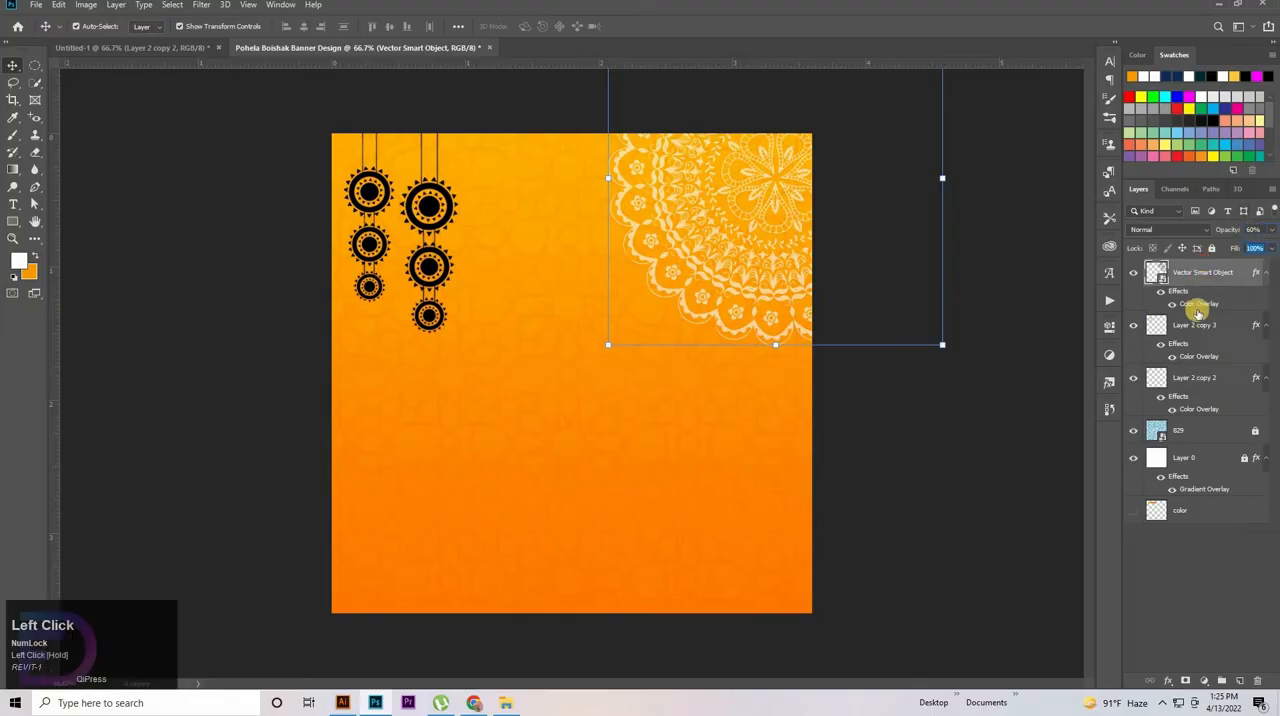
pyautogui.hotkey('shift', '9')
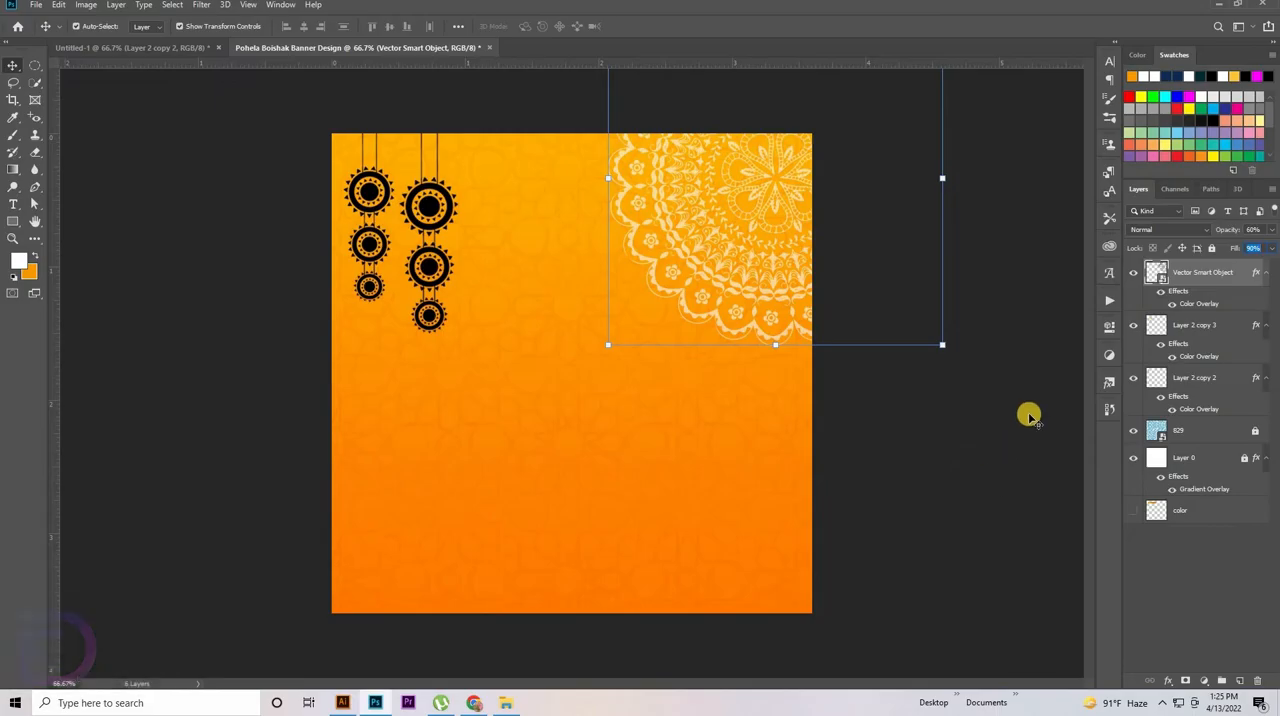
pyautogui.hotkey('shift', '8')
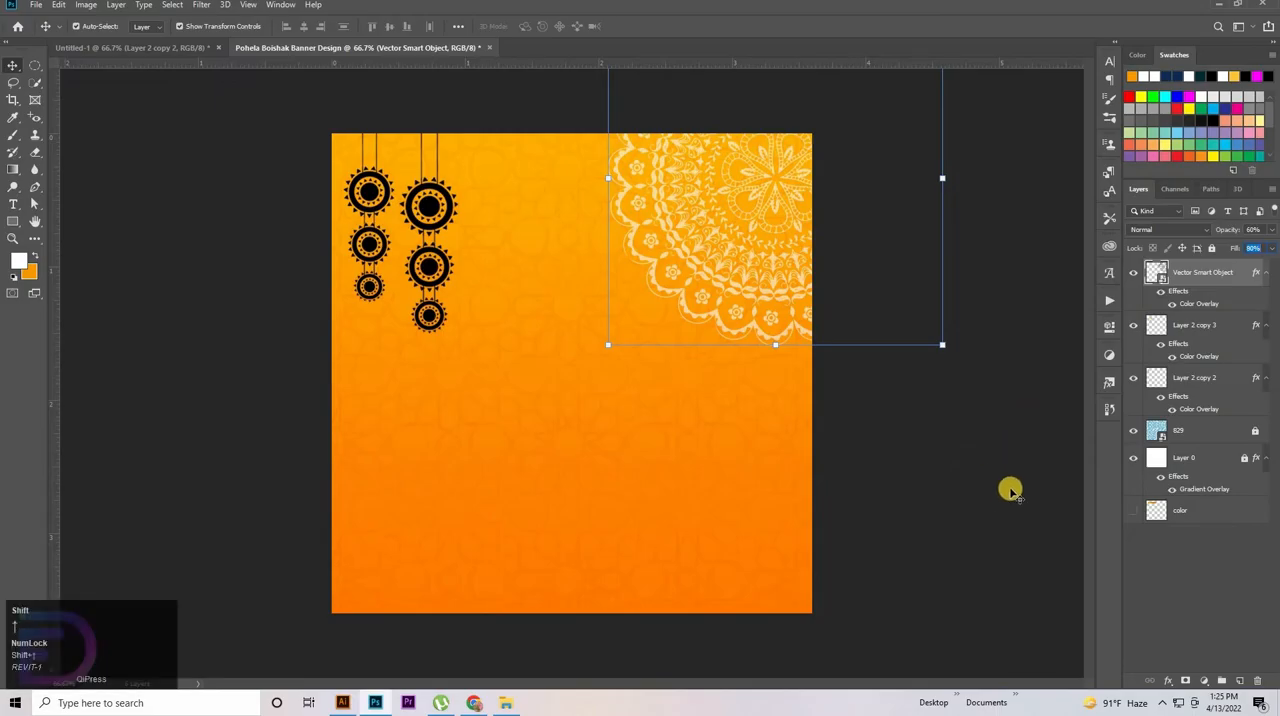
pyautogui.hotkey('shift', '9')
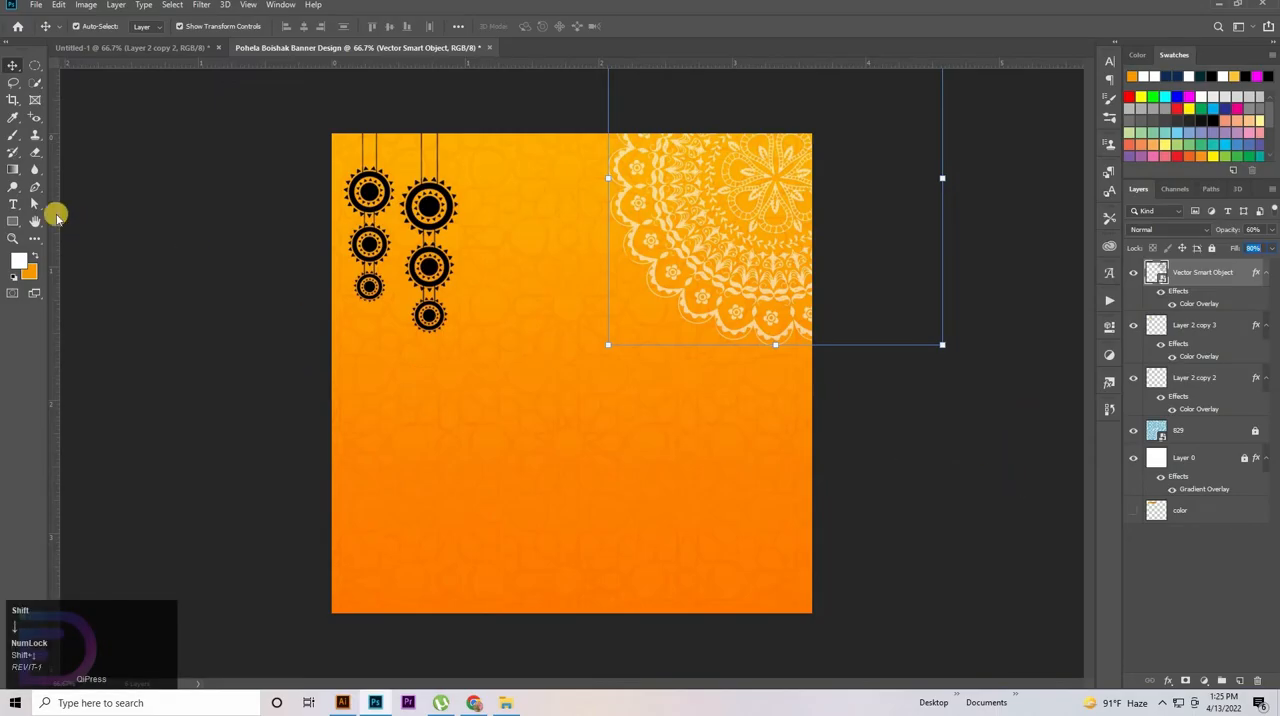
pyautogui.click(292, 390)
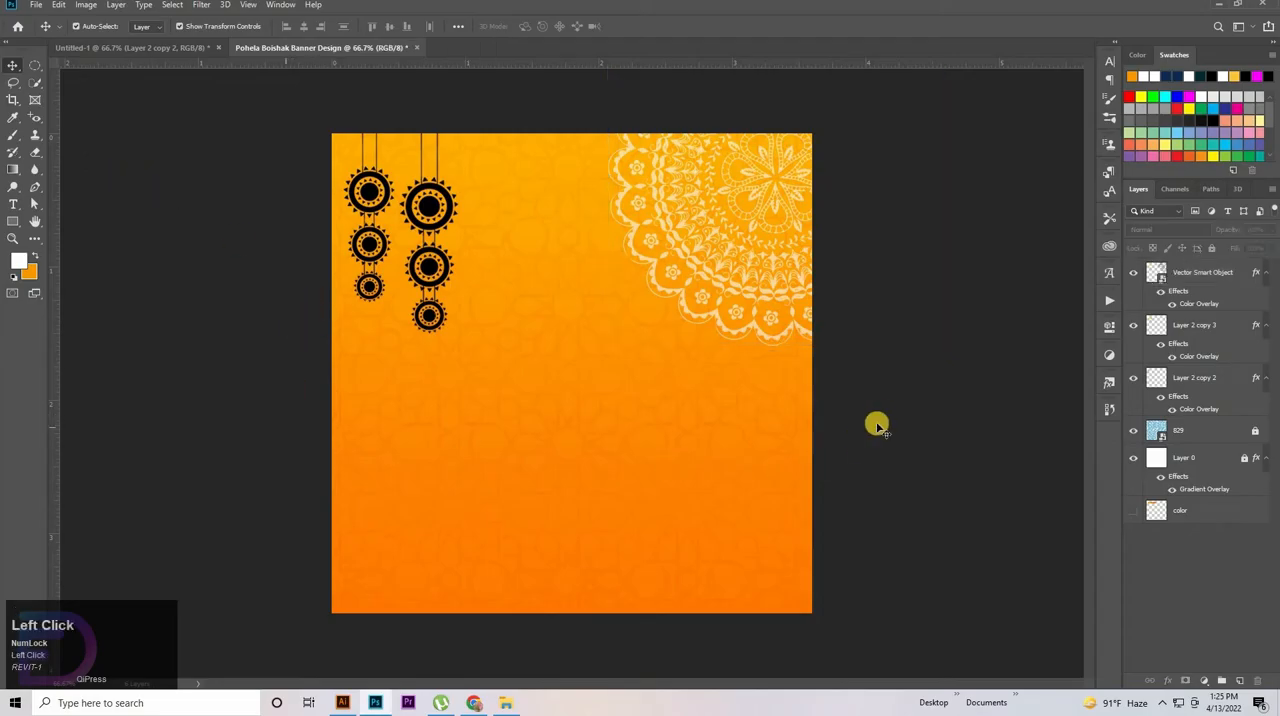
pyautogui.click(430, 270)
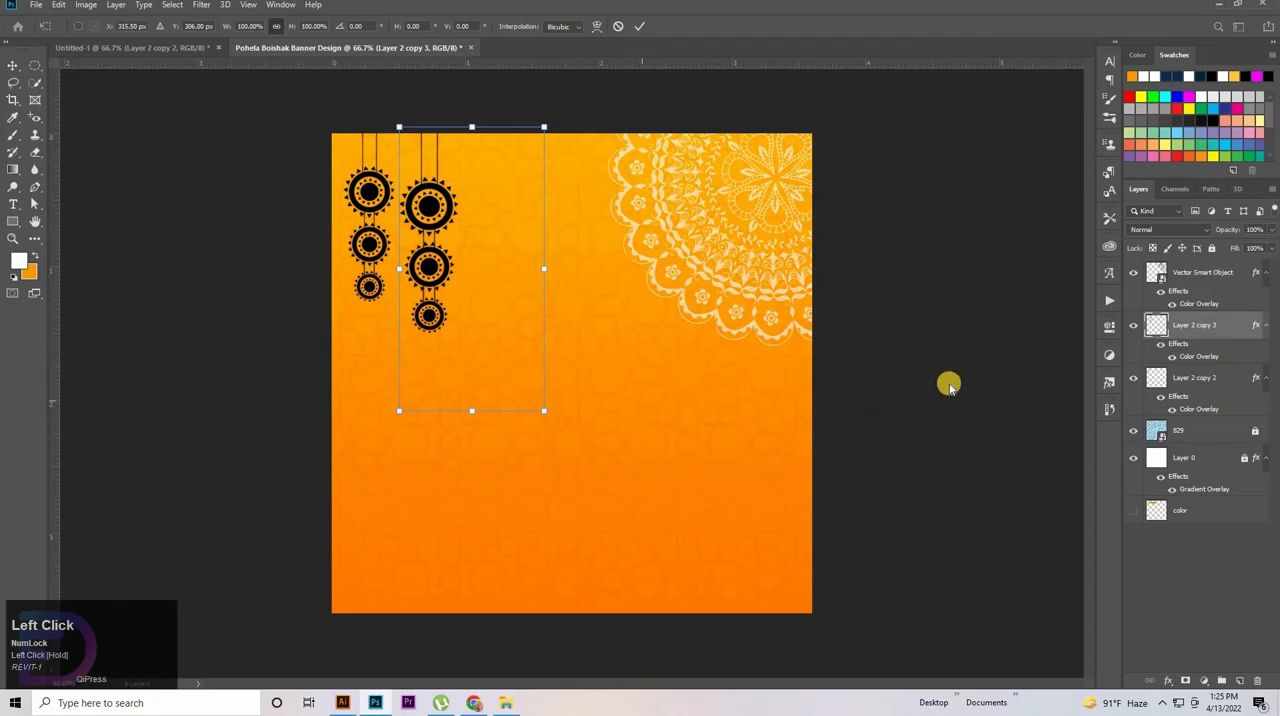
pyautogui.click(1009, 383)
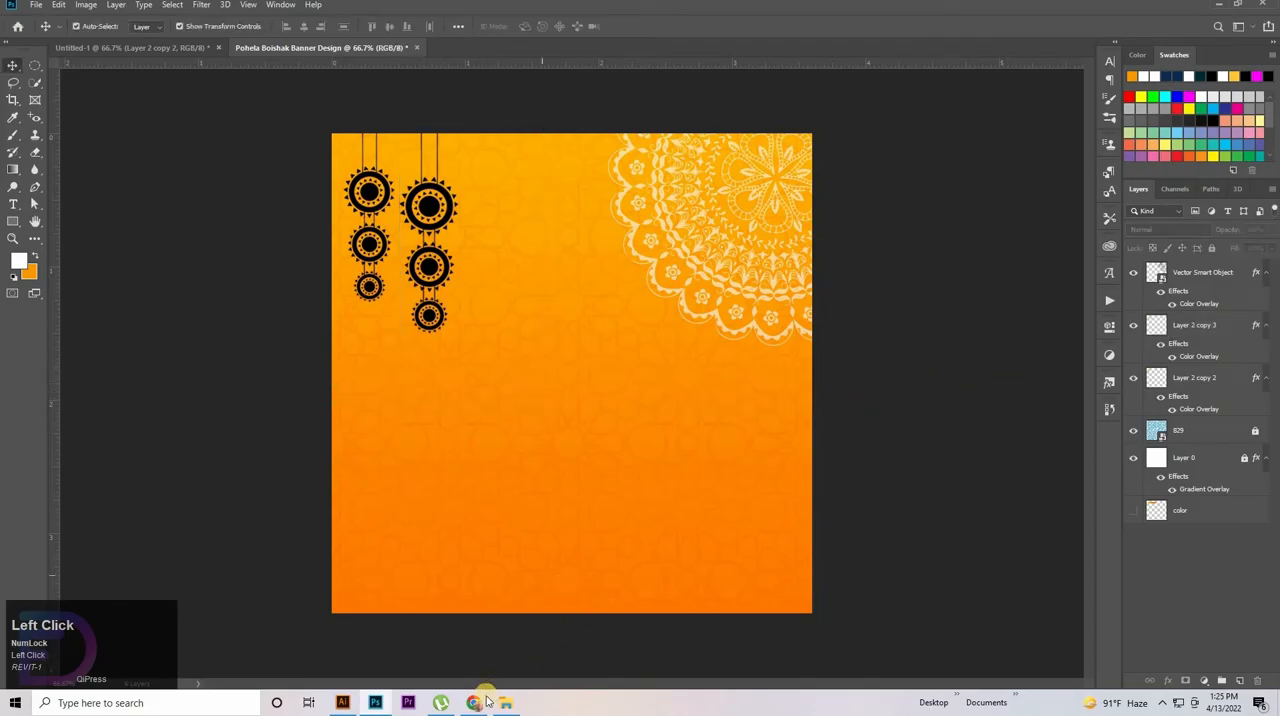
# Place the Shuvo Noboborsho and pohela-boishakh images from the video folder into the banner
pyautogui.click(502, 706)
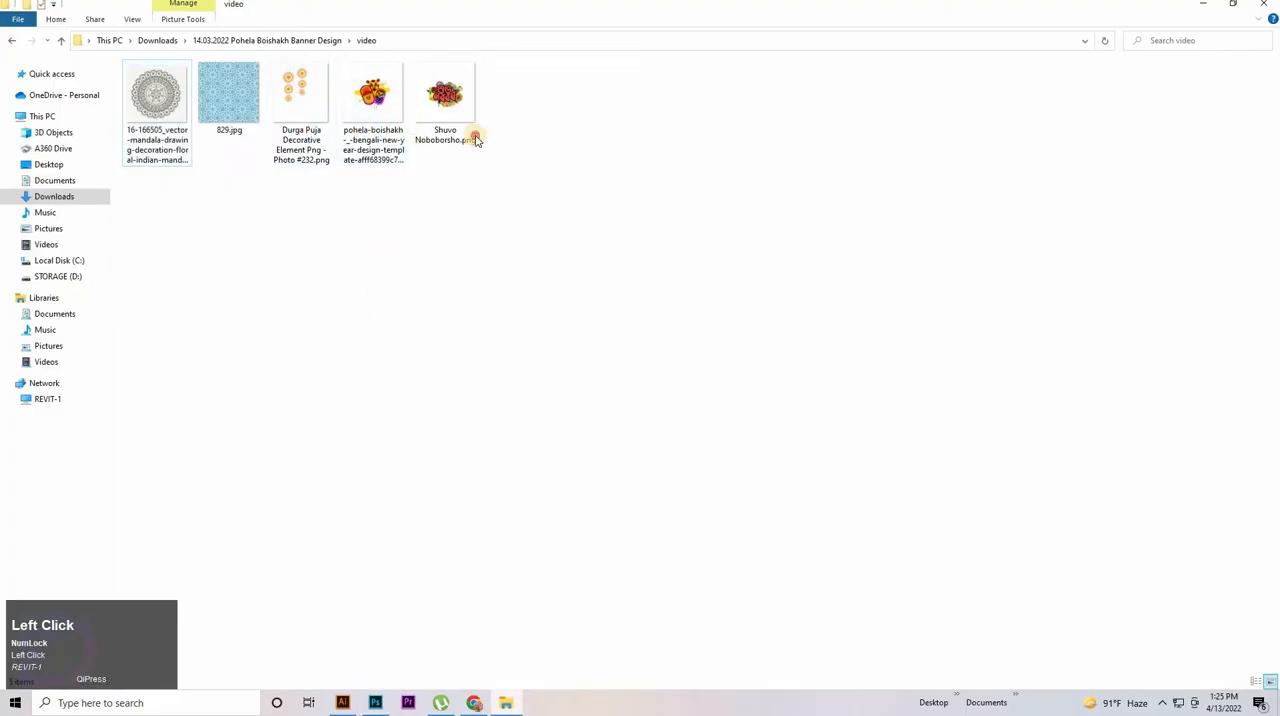
pyautogui.click(455, 105)
pyautogui.keyDown('ctrl'); pyautogui.click(375, 105); pyautogui.keyUp('ctrl')
pyautogui.moveTo(374, 150); pyautogui.dragTo(562, 380)
pyautogui.click(989, 437)
pyautogui.click(985, 437)
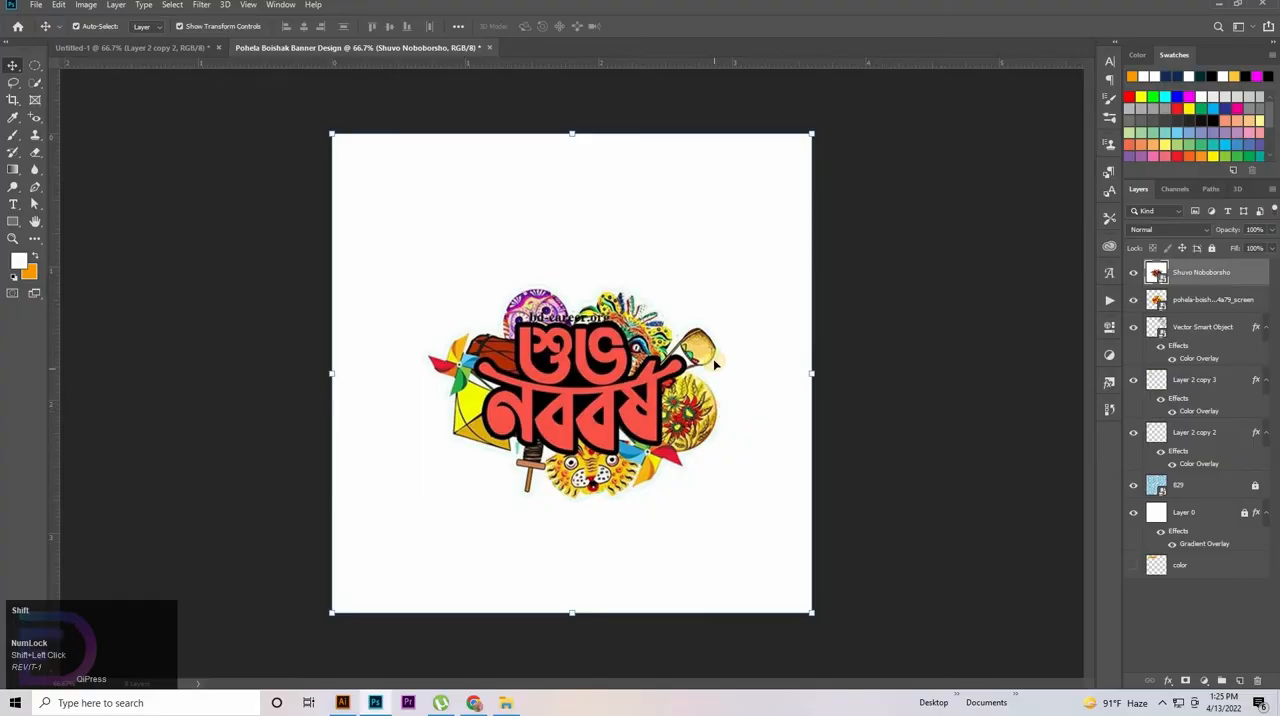
# Delete the Shuvo Noboborsho image layer from the banner
pyautogui.click(763, 373)
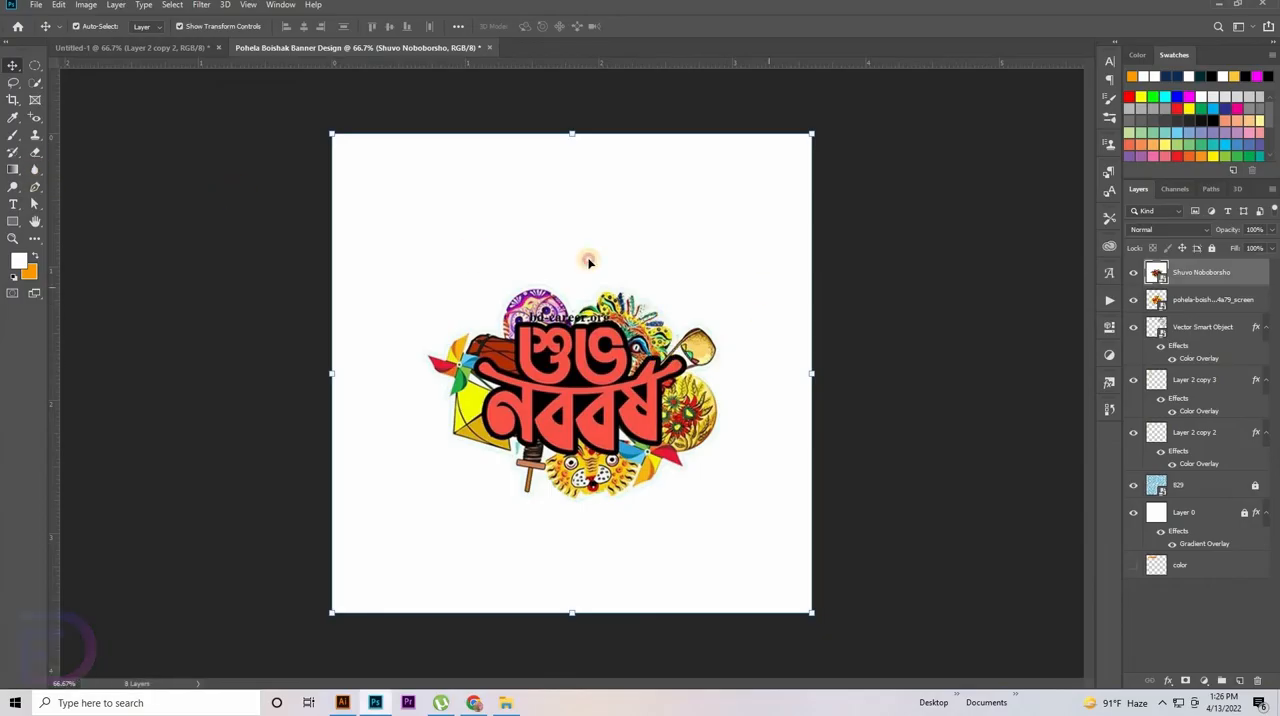
pyautogui.keyDown('shift'); pyautogui.click(896, 362); pyautogui.keyUp('shift')
pyautogui.press('Delete')
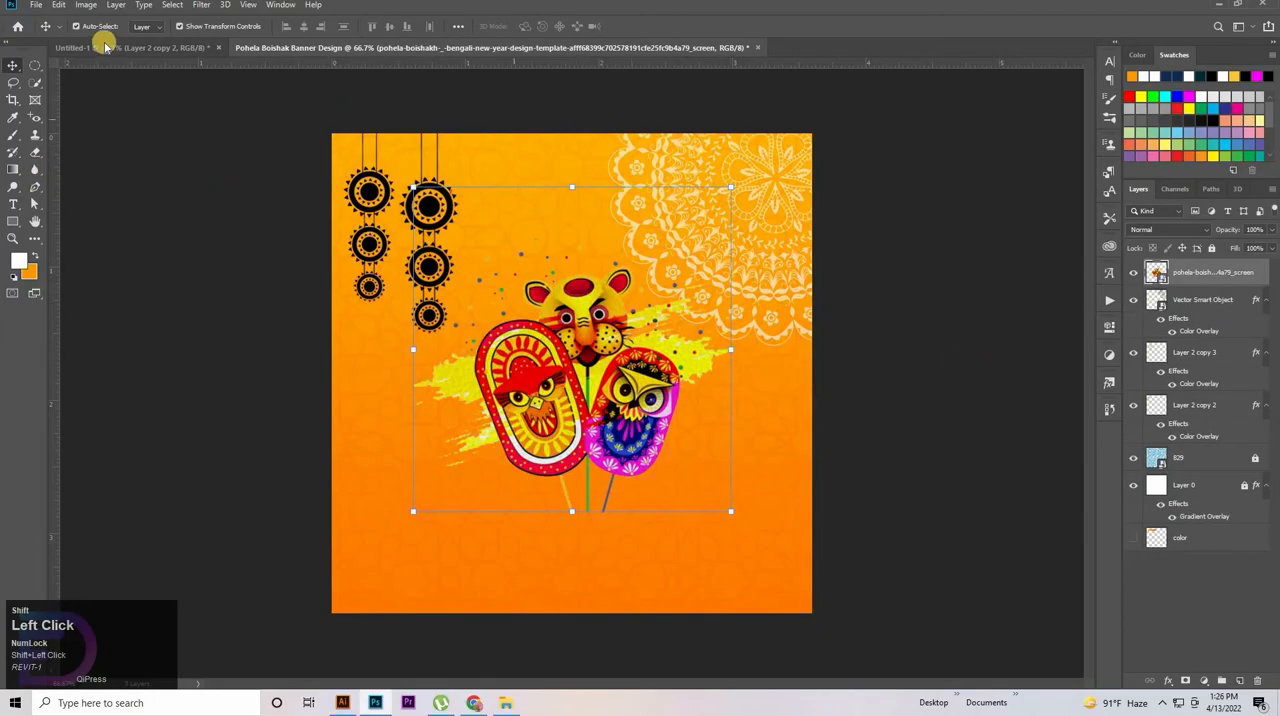
pyautogui.click(134, 48)
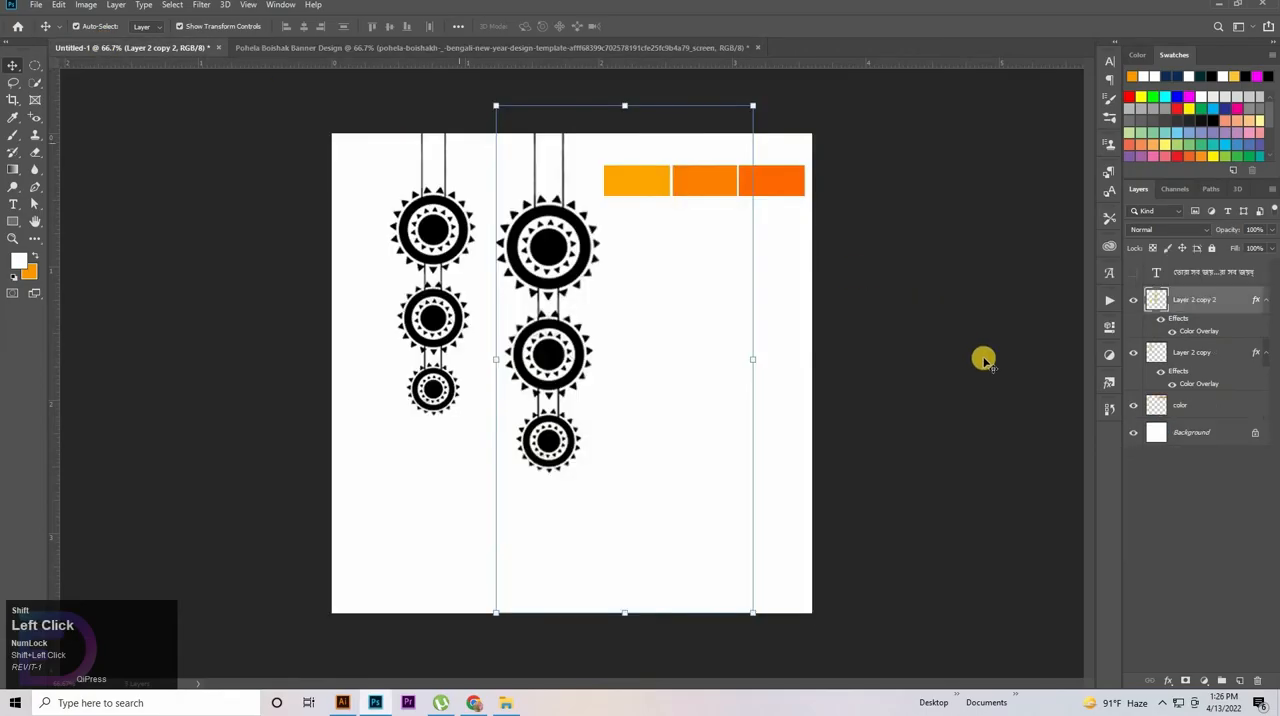
pyautogui.click(515, 48)
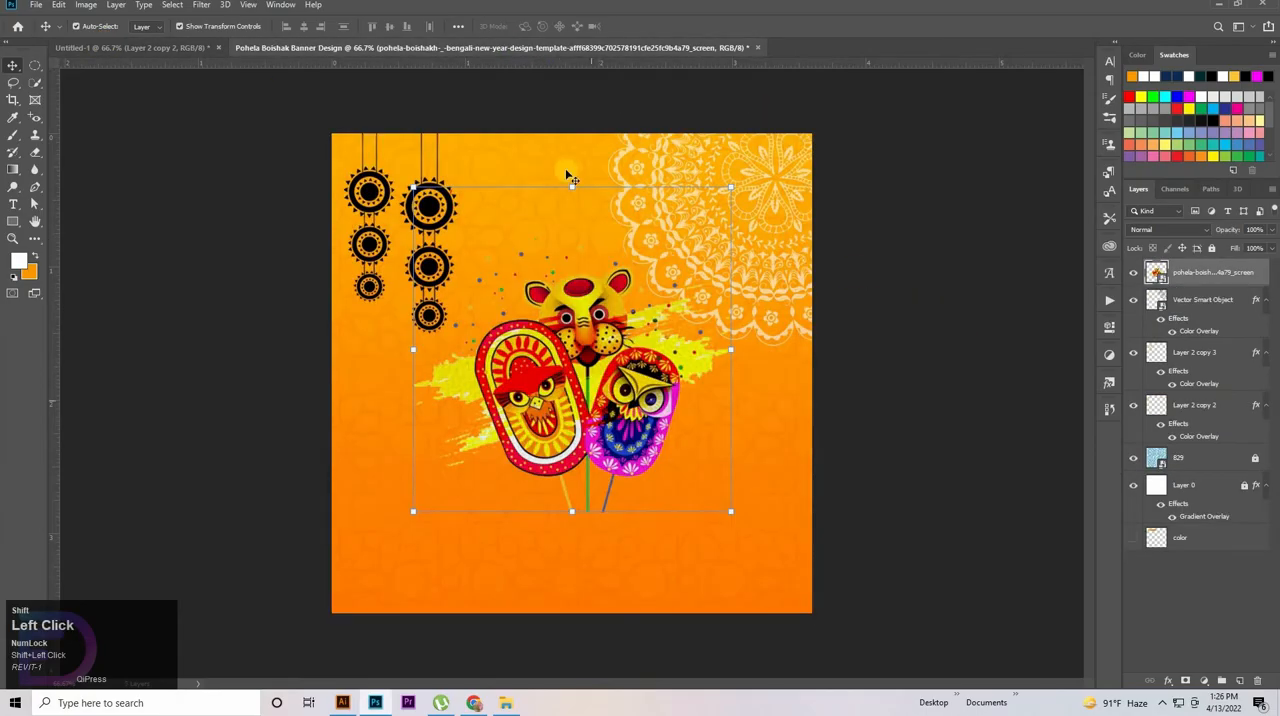
# Scale the mask artwork down to 20.32% and place it at the banner's bottom centre, then deselect it
pyautogui.moveTo(577, 280); pyautogui.dragTo(589, 373)
pyautogui.click(584, 280)
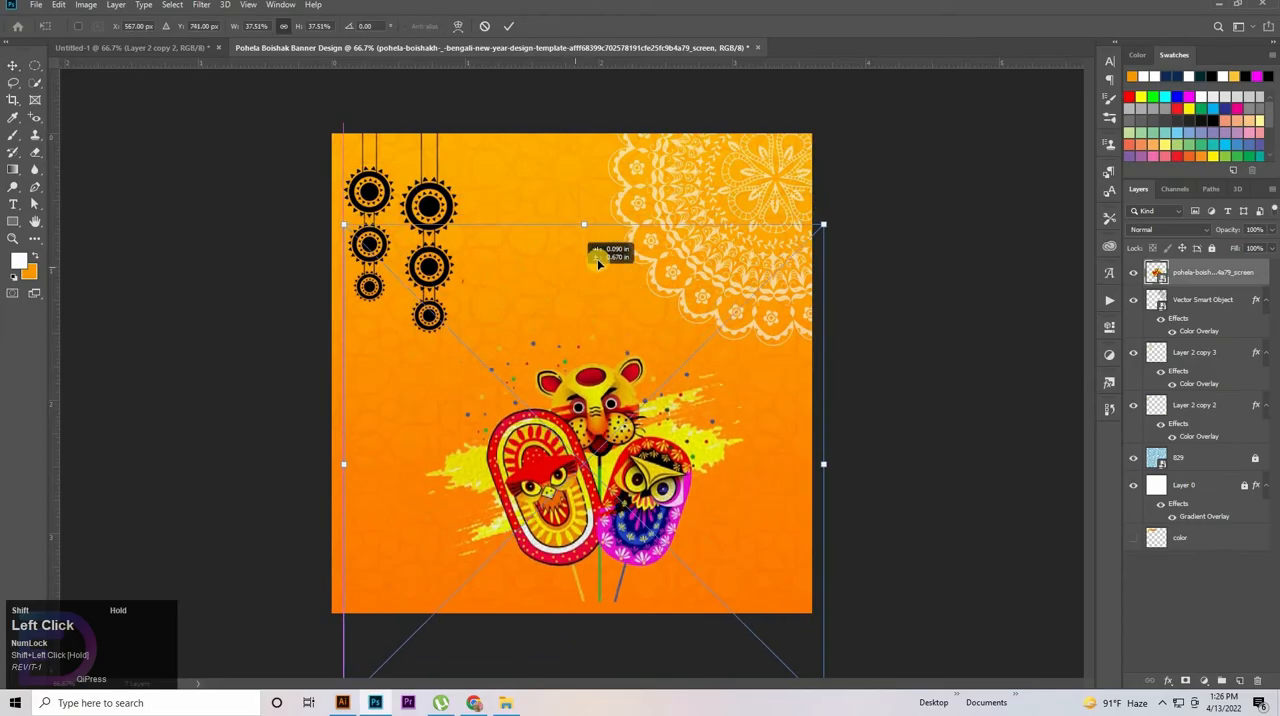
pyautogui.moveTo(585, 228); pyautogui.dragTo(597, 494)
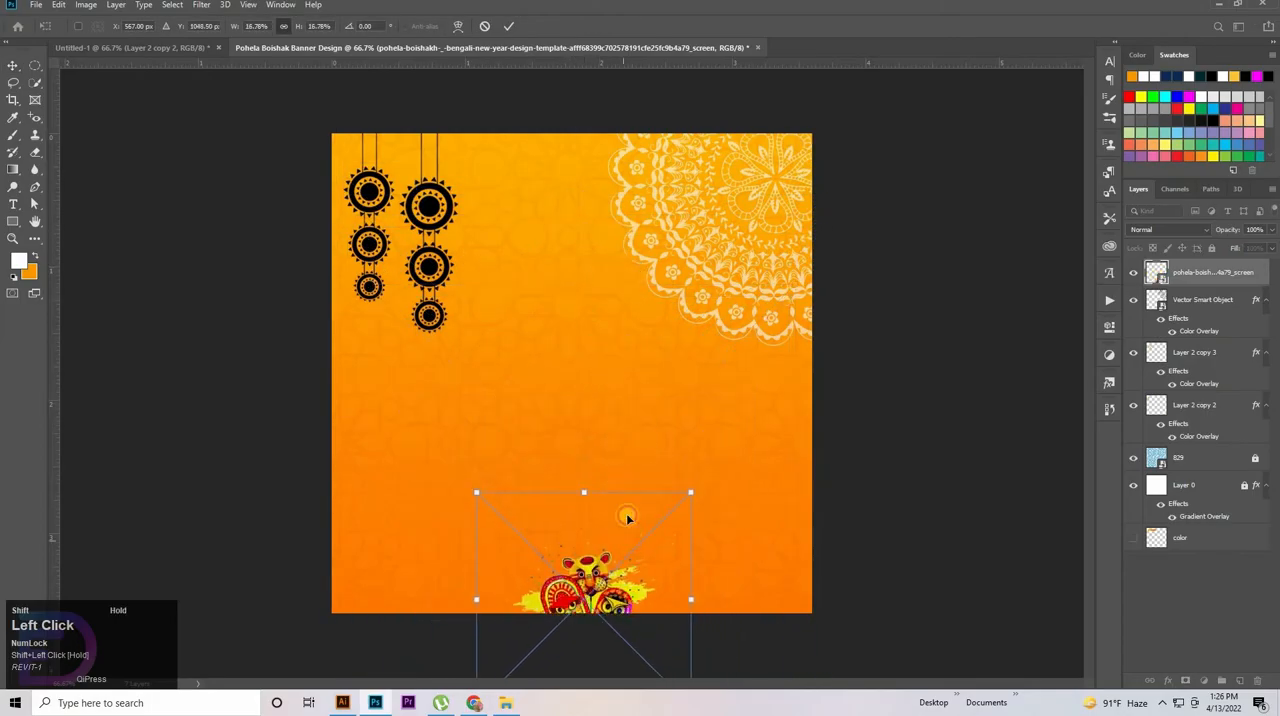
pyautogui.moveTo(634, 586); pyautogui.dragTo(622, 549)
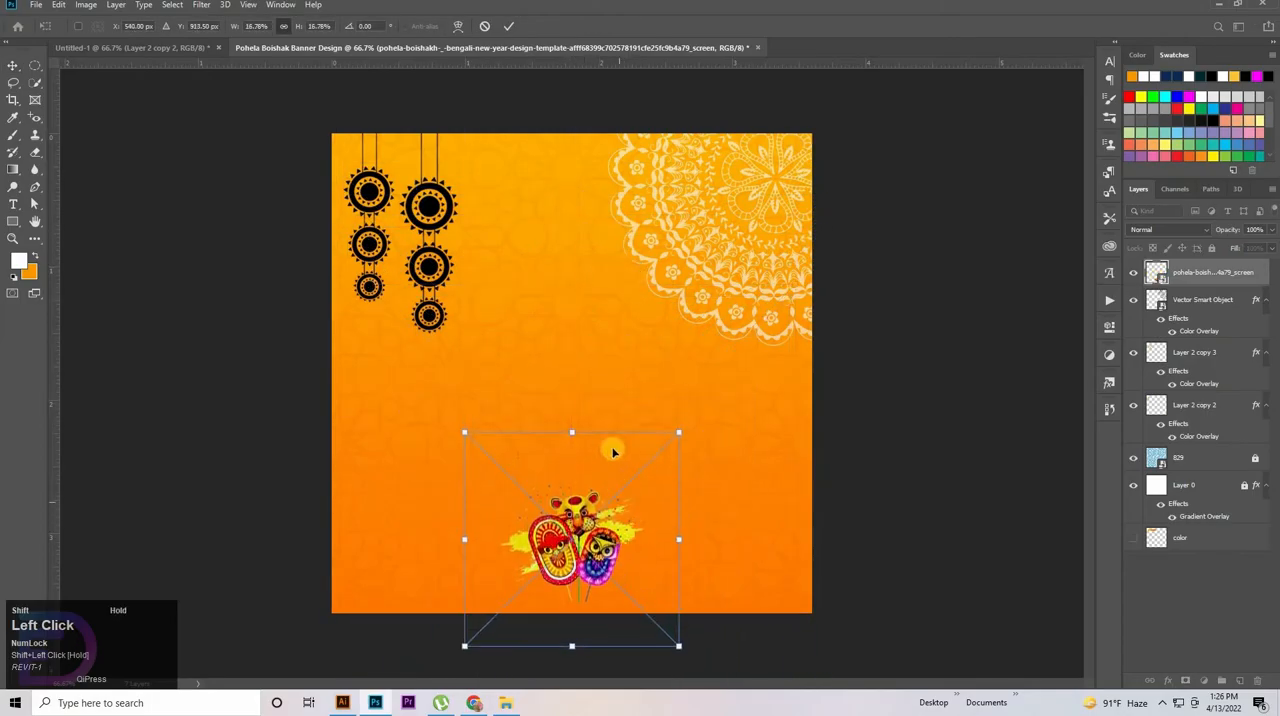
pyautogui.moveTo(572, 432); pyautogui.dragTo(572, 391)
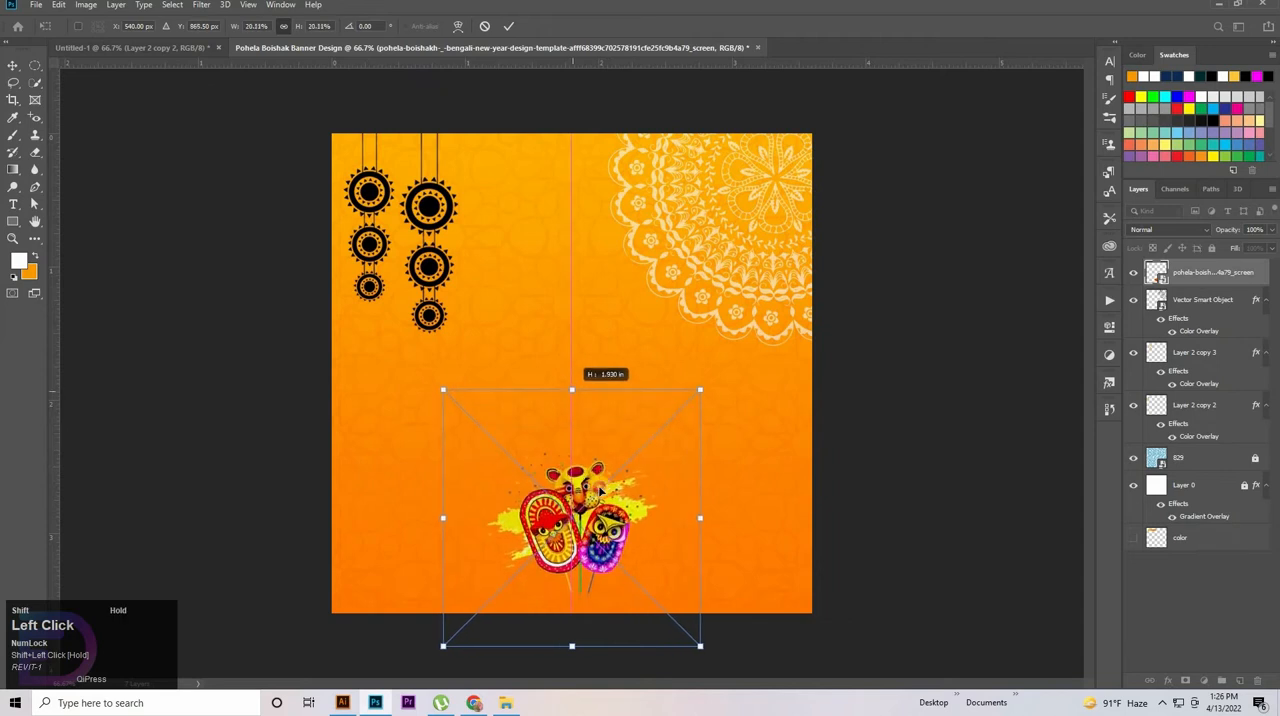
pyautogui.moveTo(598, 492); pyautogui.dragTo(600, 510)
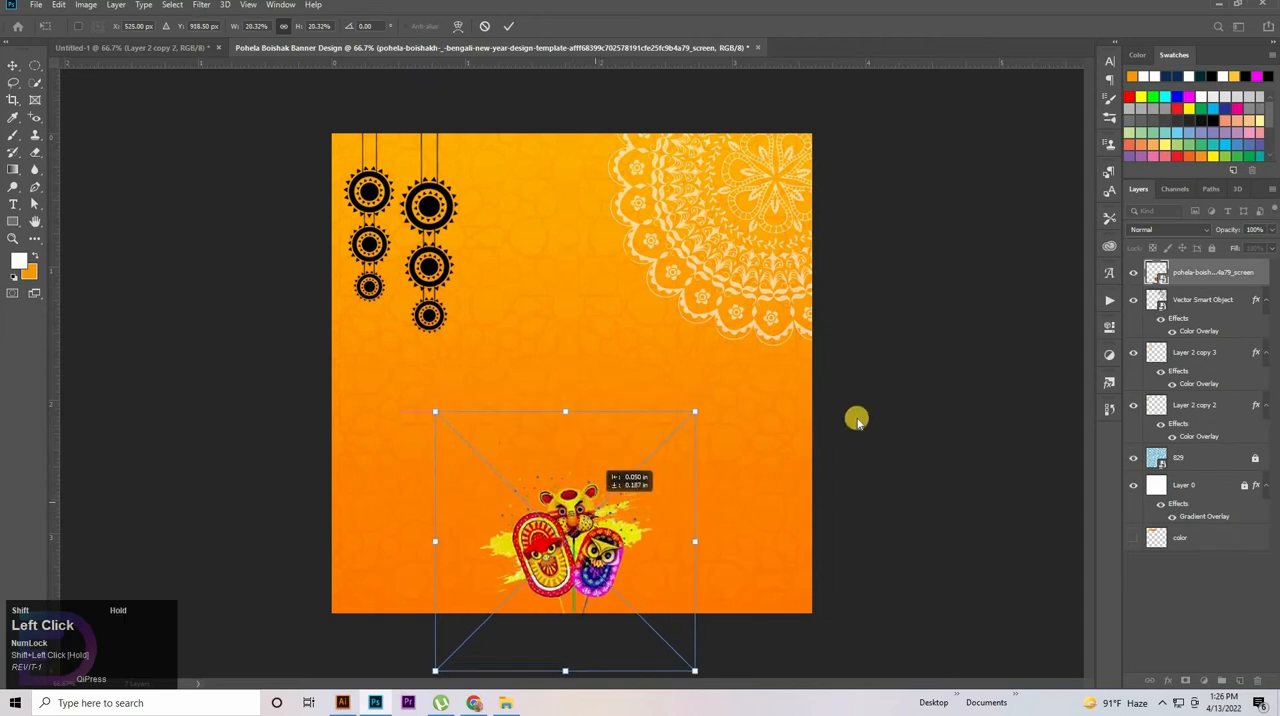
pyautogui.click(929, 423)
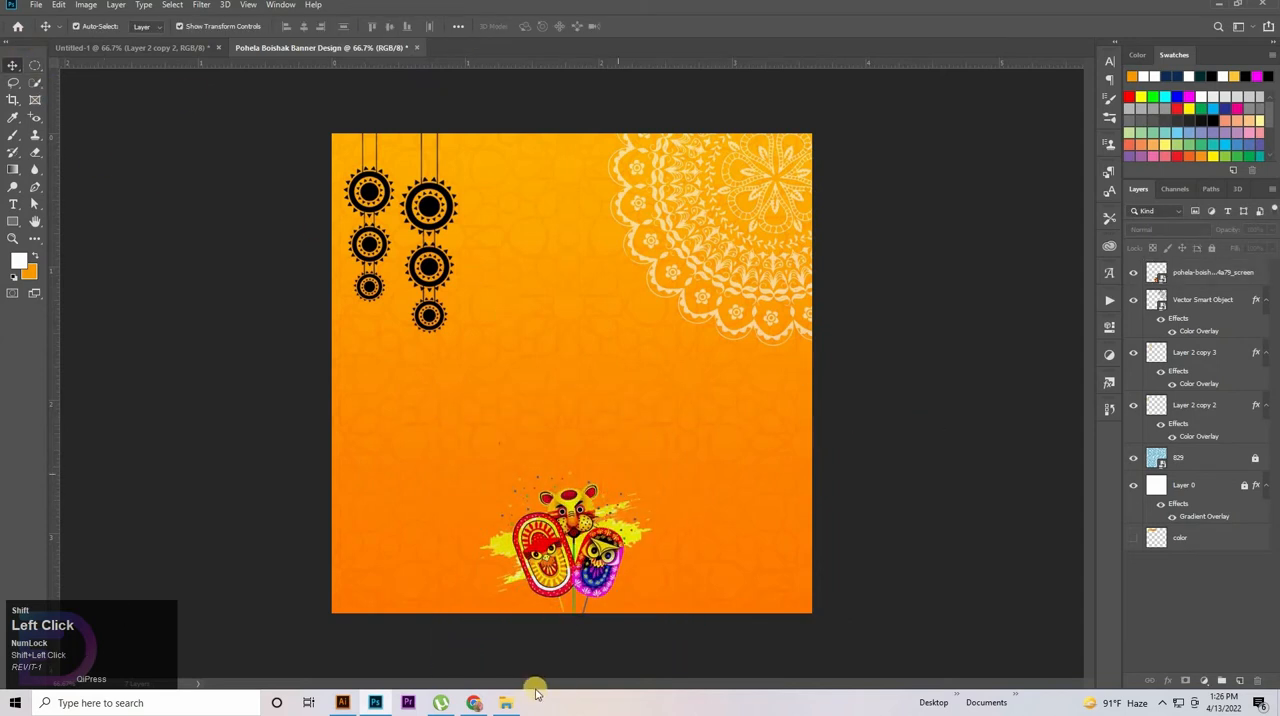
pyautogui.click(503, 705)
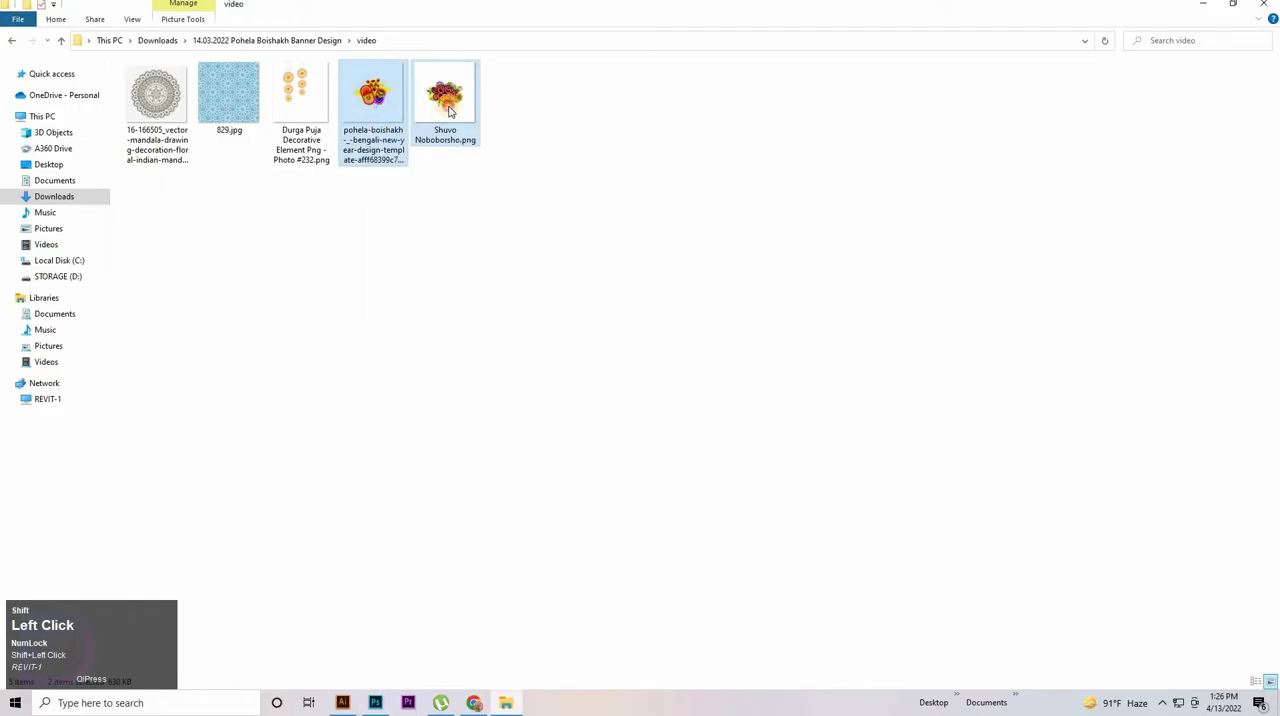
pyautogui.moveTo(449, 112); pyautogui.dragTo(574, 131)
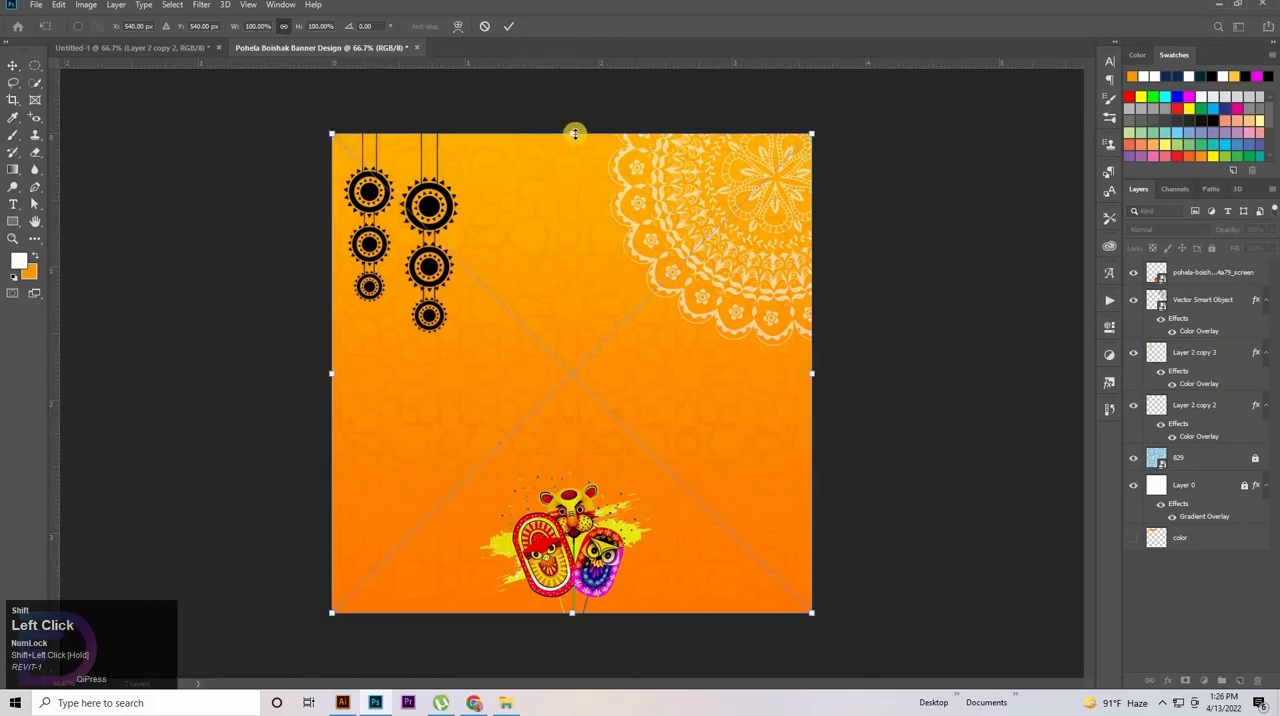
pyautogui.click(482, 27)
# Open Shuvo Noboborsho.png as a separate document and erase its white background with the Magic Eraser
pyautogui.click(506, 702)
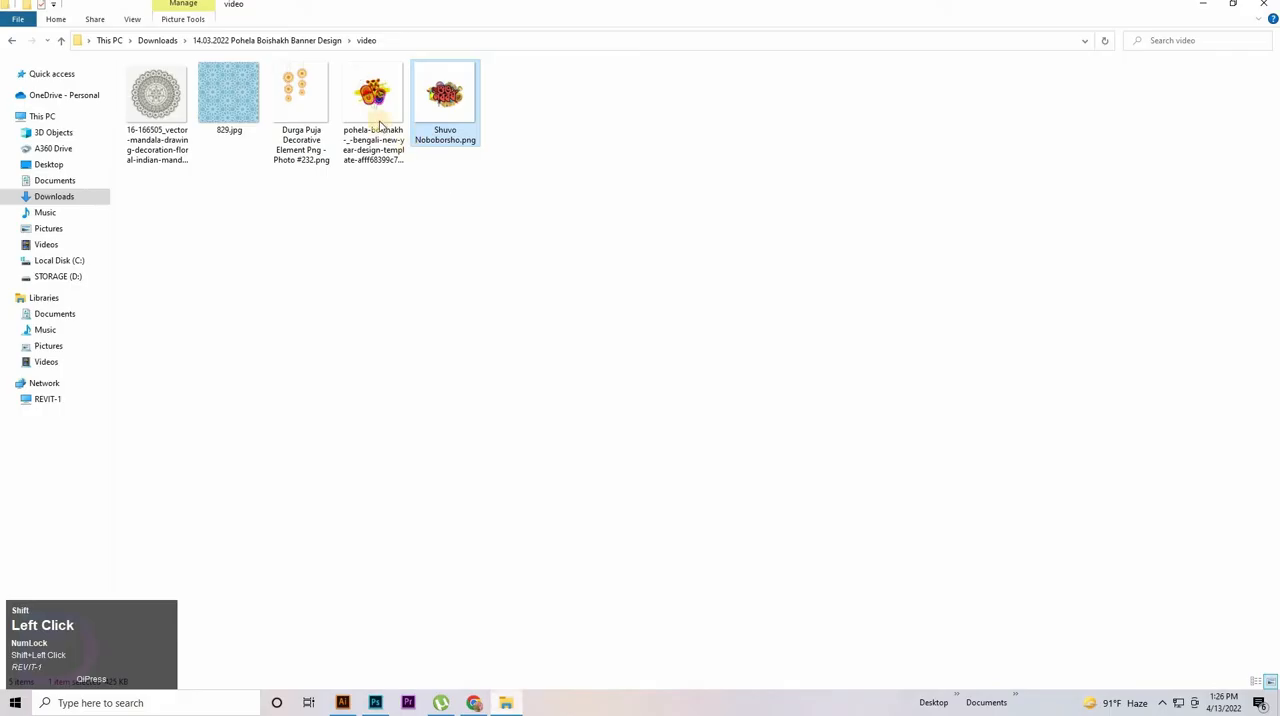
pyautogui.moveTo(373, 95); pyautogui.dragTo(514, 52)
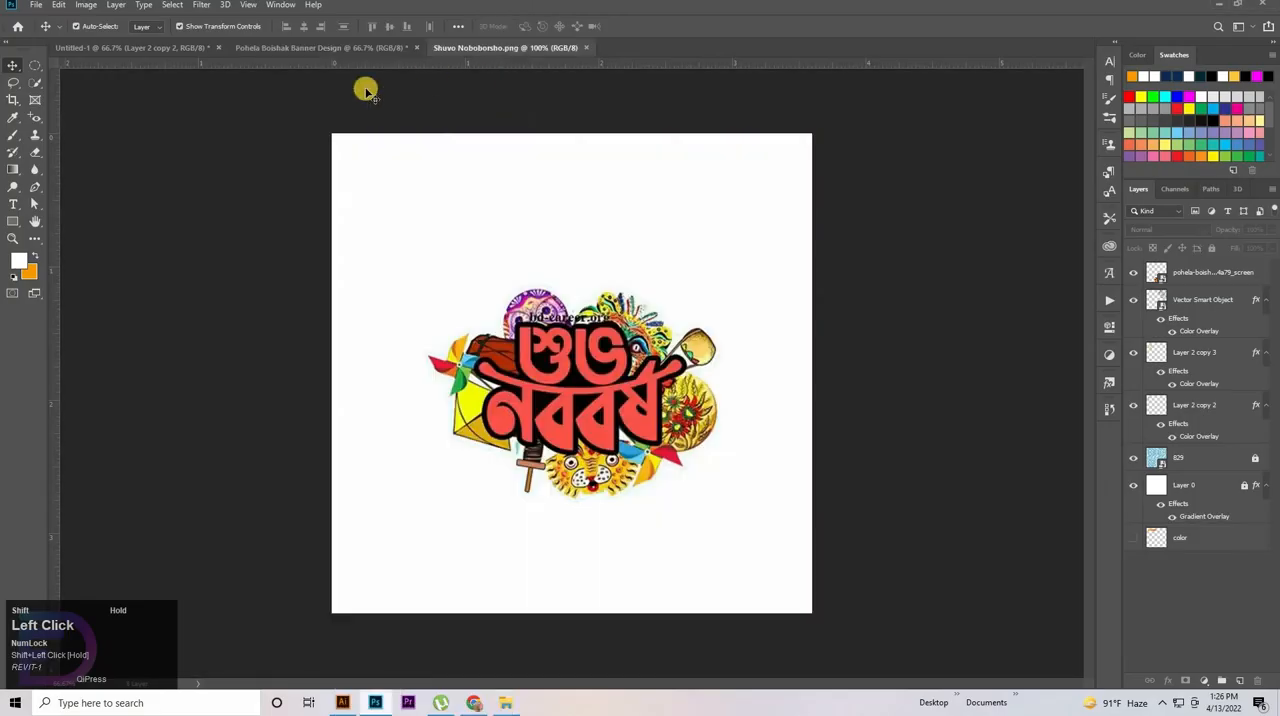
pyautogui.moveTo(40, 160); pyautogui.dragTo(70, 177)
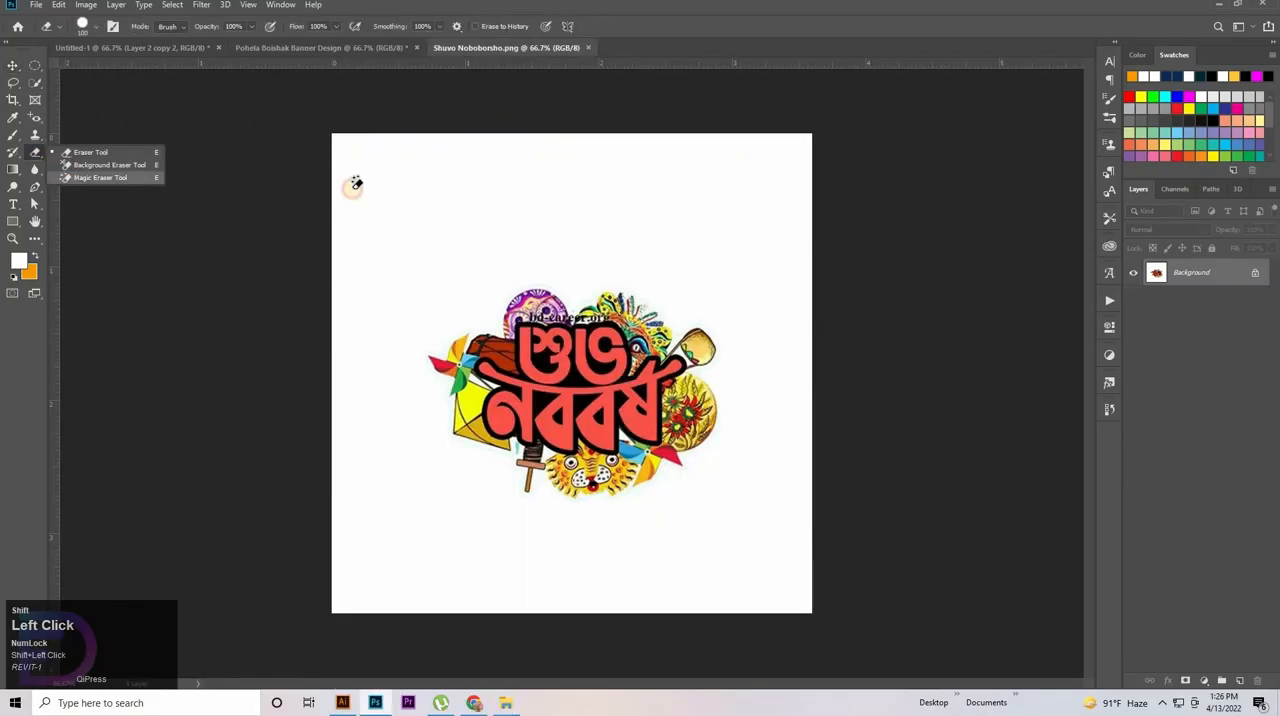
pyautogui.click(519, 195)
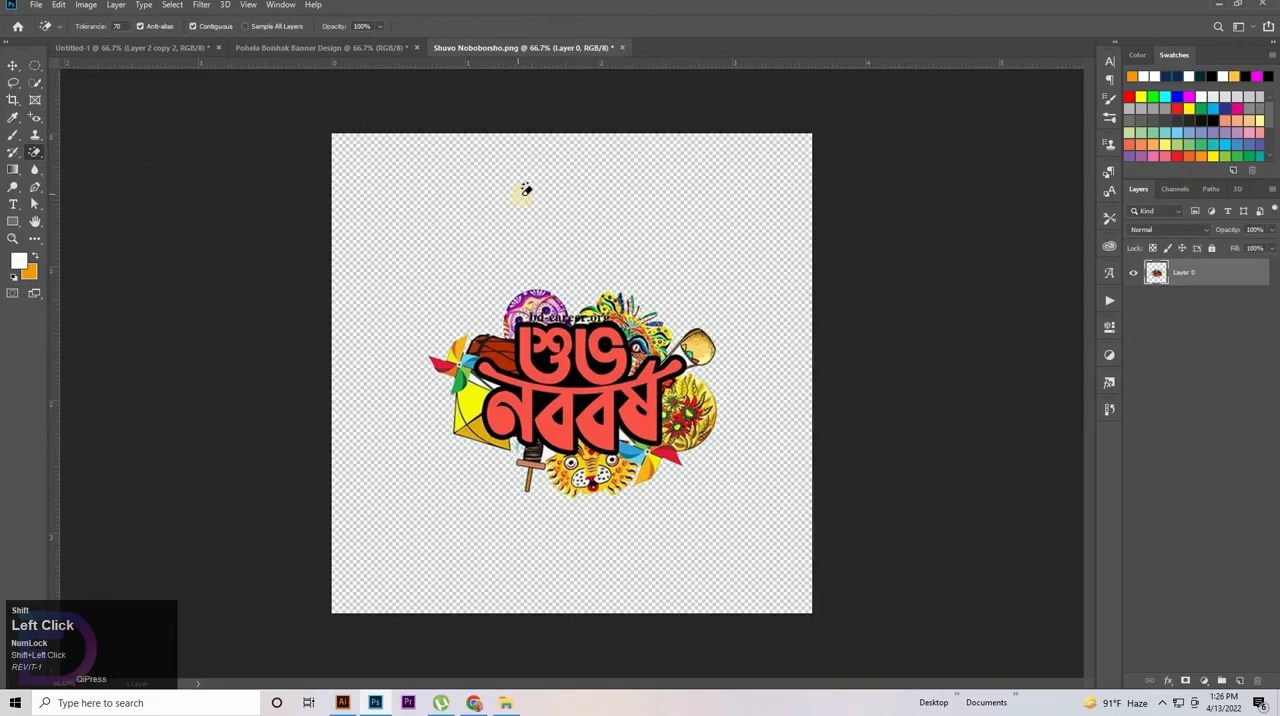
# Move the cut-out Bengali lettering artwork into the Pohela Boishak Banner Design document, above the masks
pyautogui.click(17, 68)
pyautogui.moveTo(584, 406); pyautogui.dragTo(578, 358)
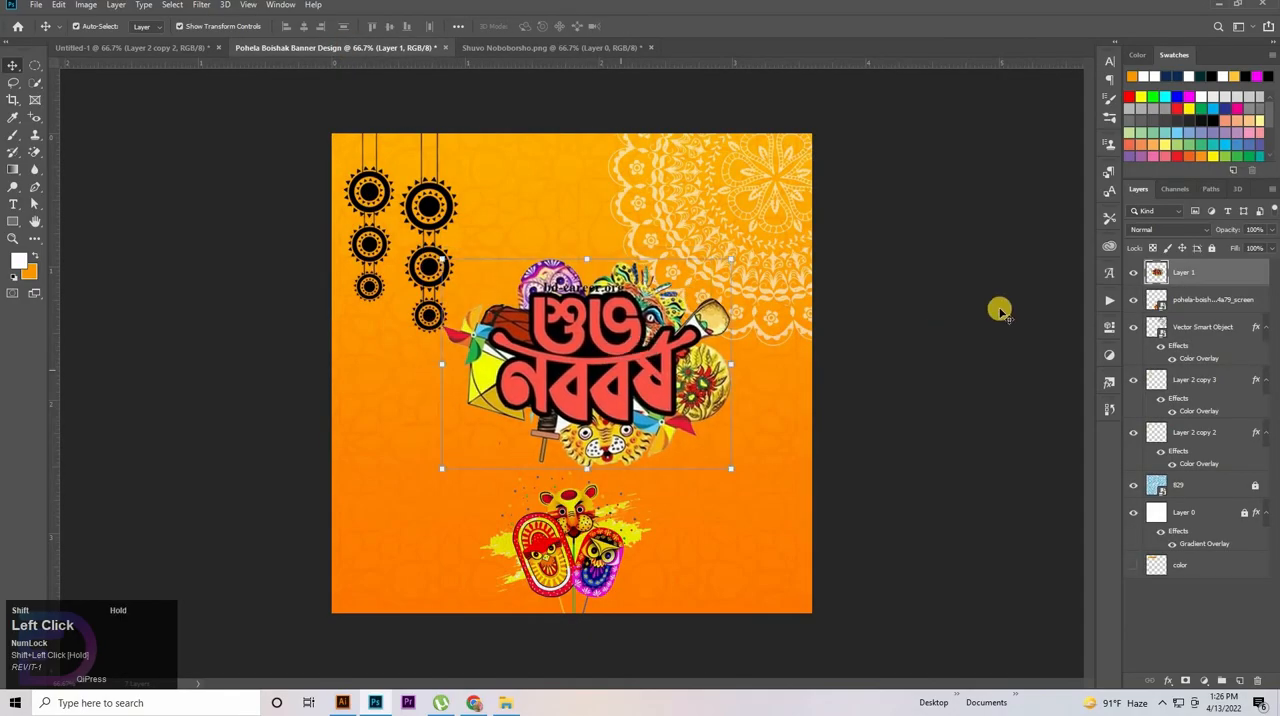
# Add a white 10 px outside stroke with Normal blend mode to the lettering layer
pyautogui.doubleClick(1220, 278)
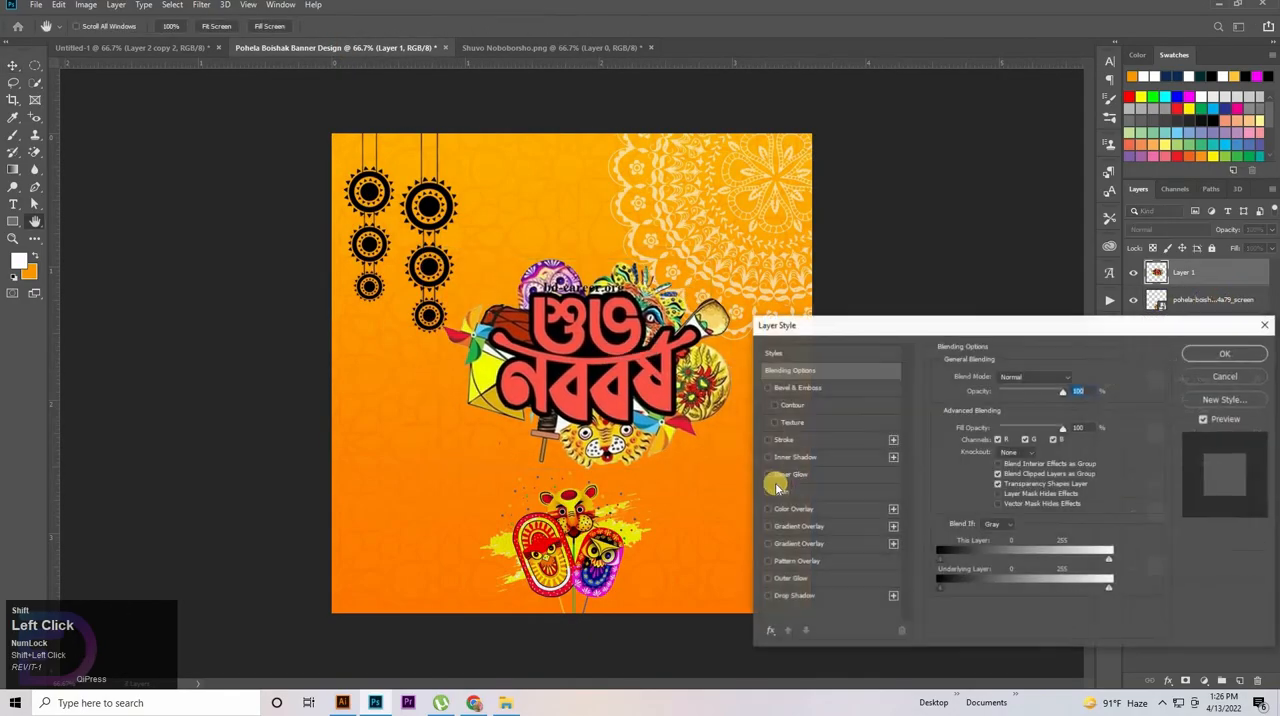
pyautogui.click(785, 441)
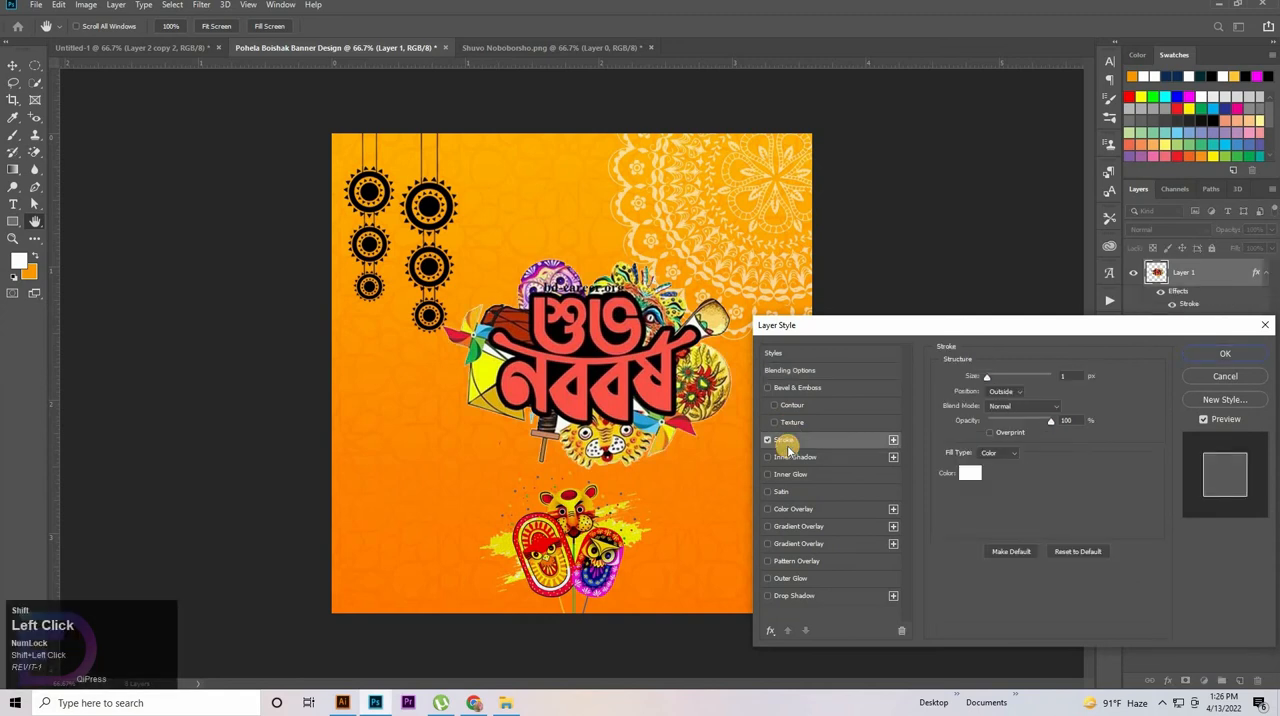
pyautogui.click(1017, 407)
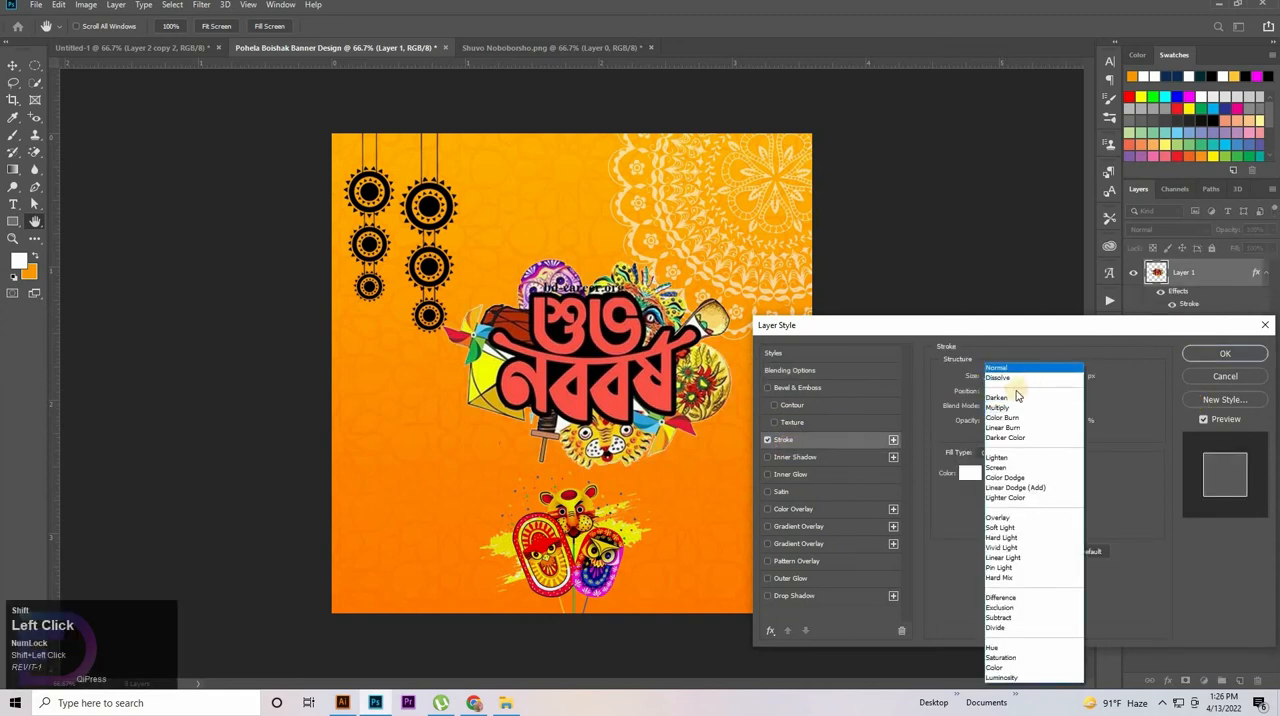
pyautogui.click(1016, 369)
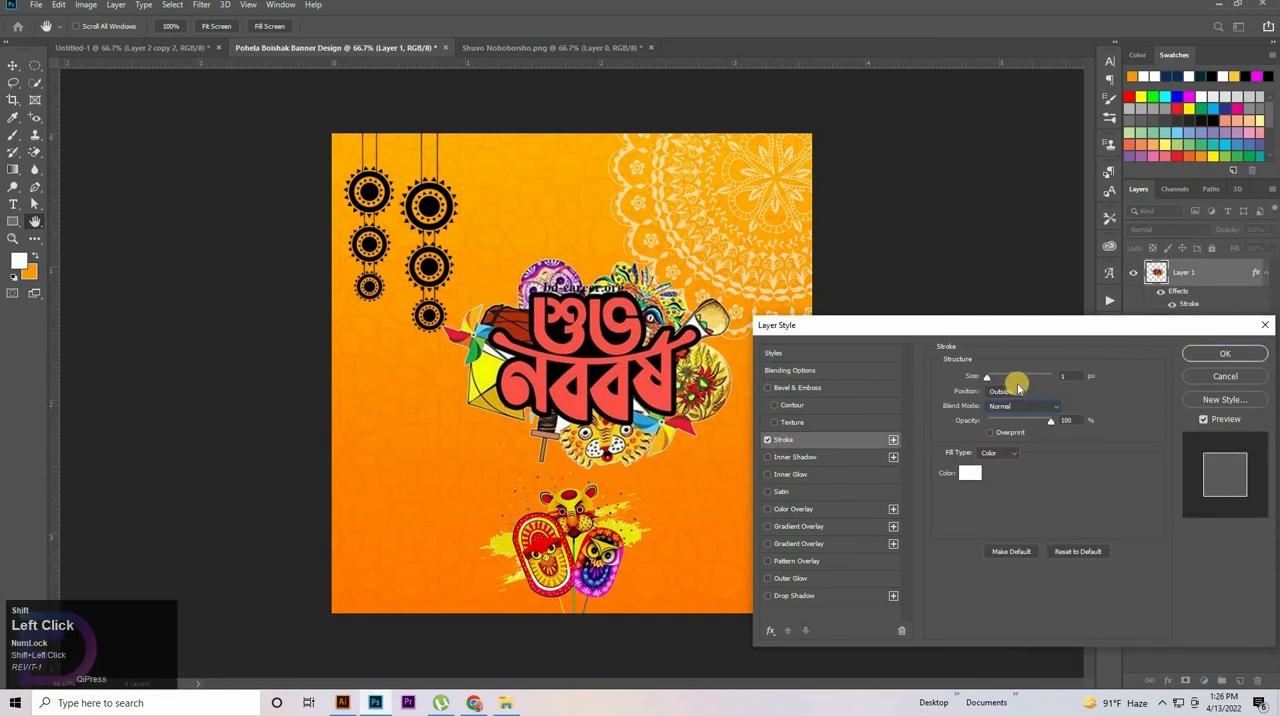
pyautogui.click(1020, 385)
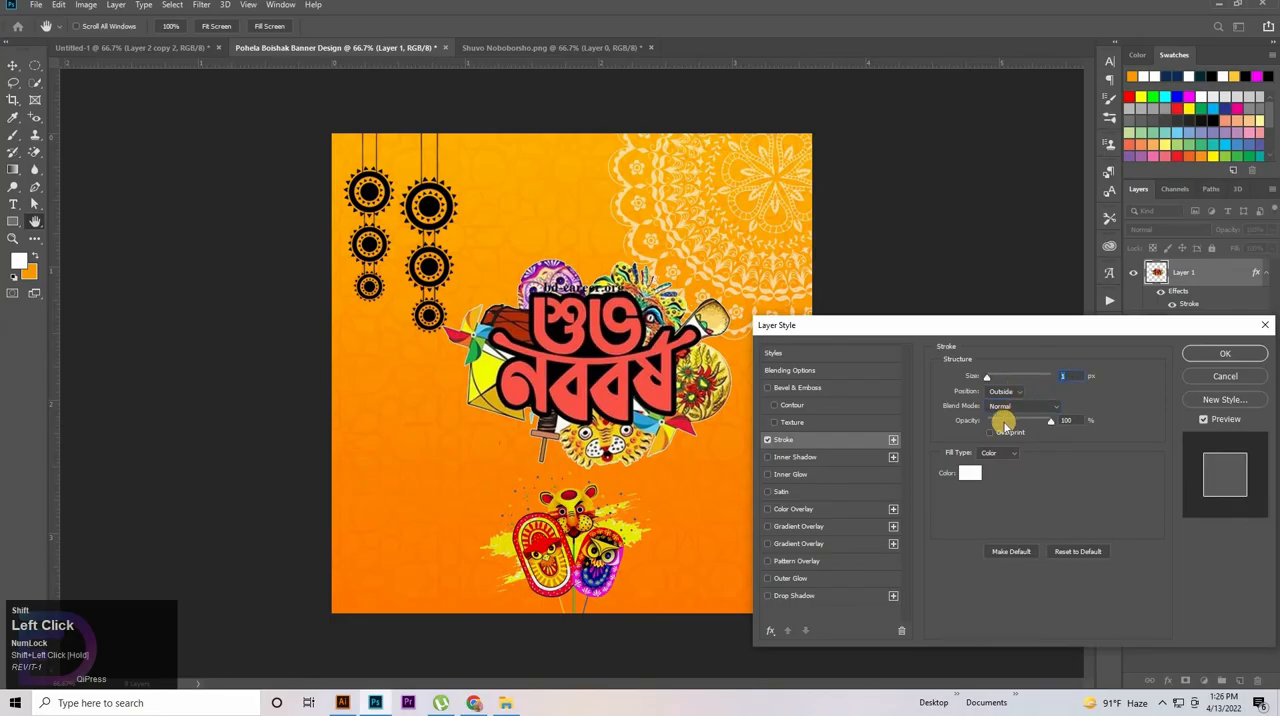
pyautogui.moveTo(1003, 423); pyautogui.dragTo(1002, 428)
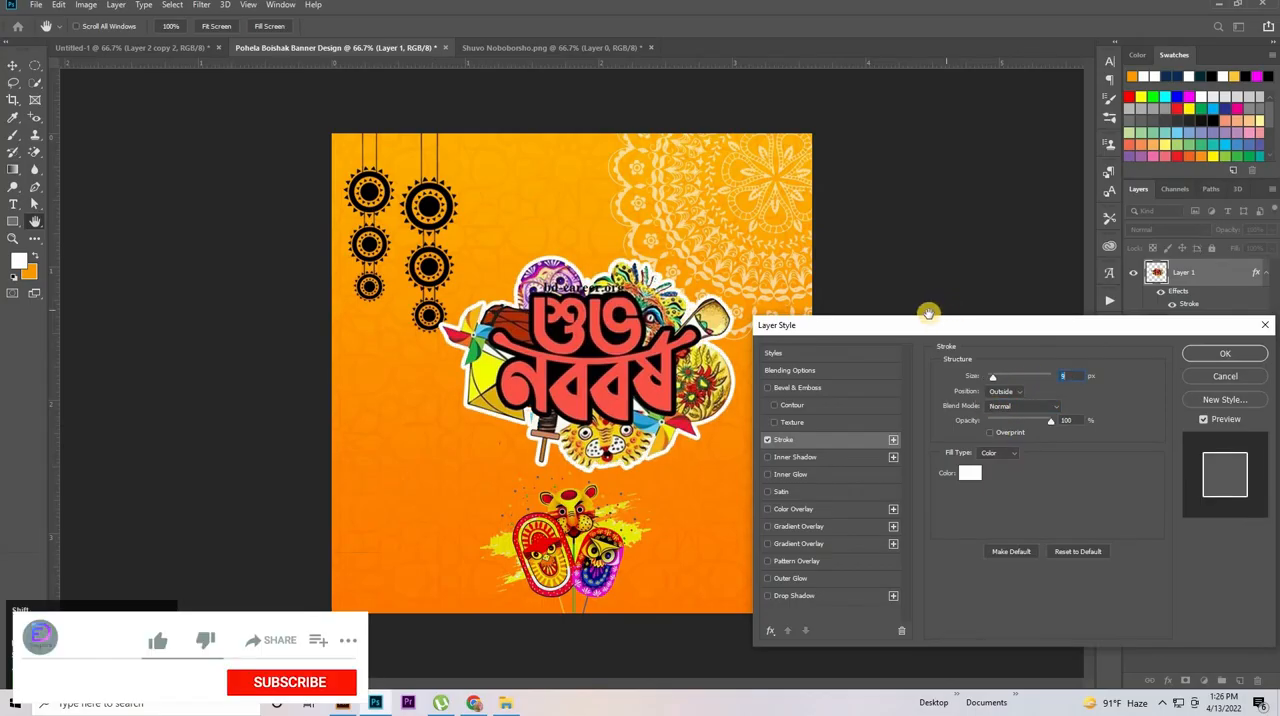
pyautogui.press('Up')
pyautogui.press('Up')
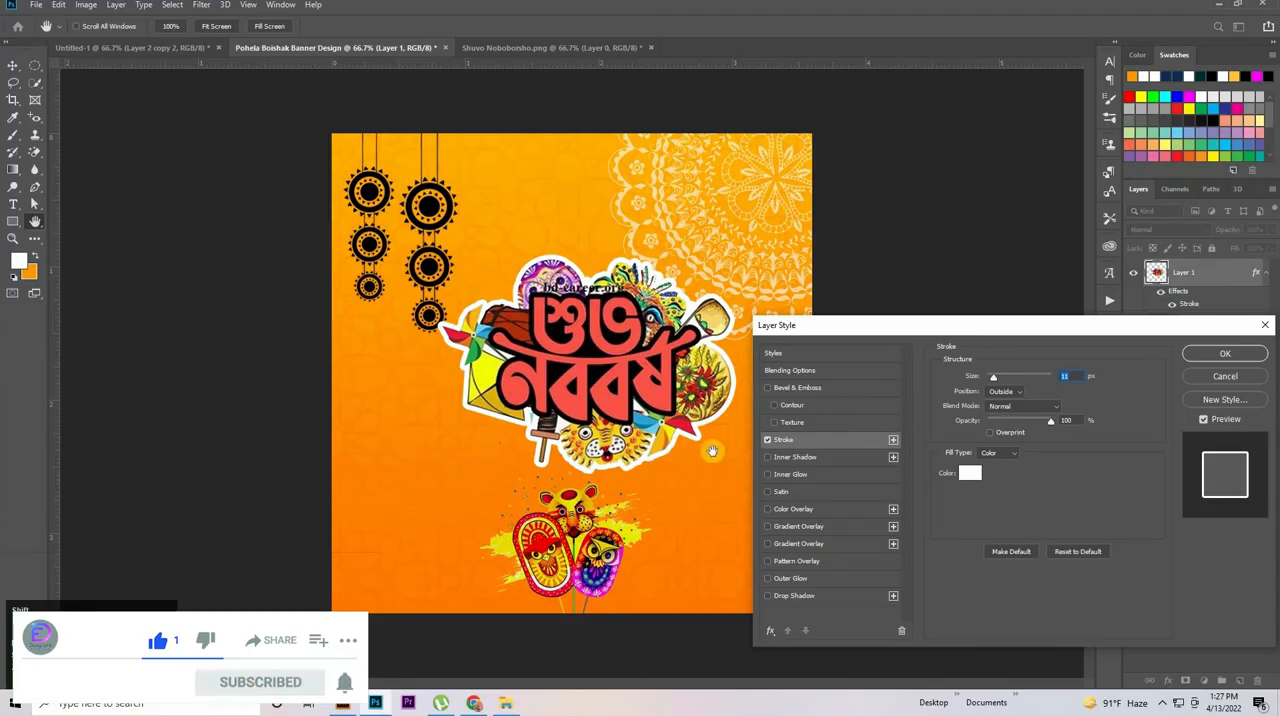
pyautogui.press('Down')
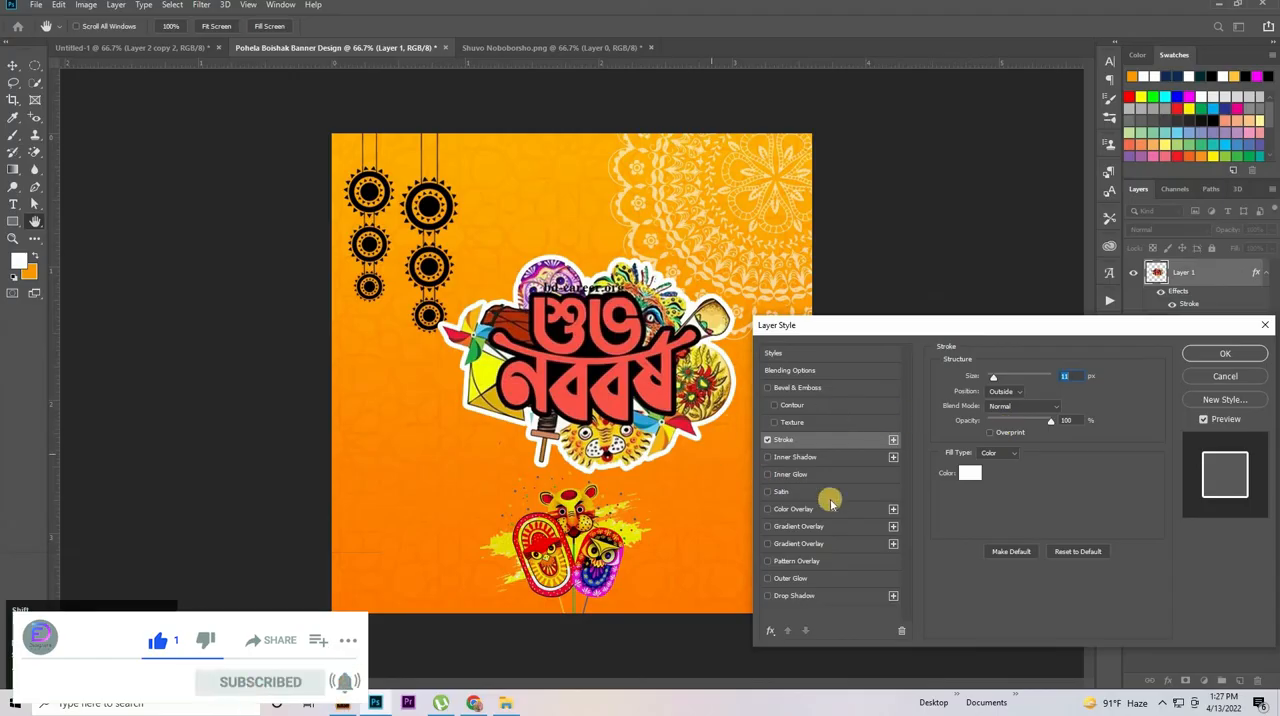
# Add a drop shadow to the lettering layer with a 105° angle and 23 px distance
pyautogui.click(794, 596)
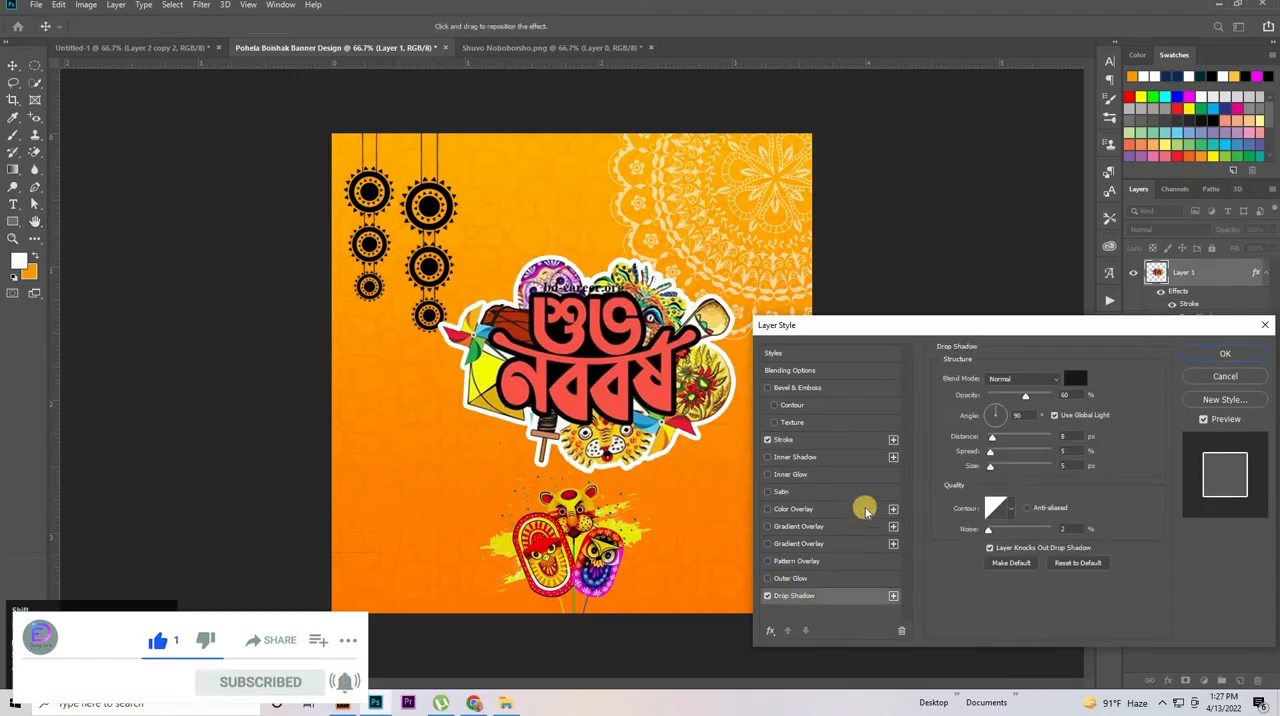
pyautogui.click(1066, 395)
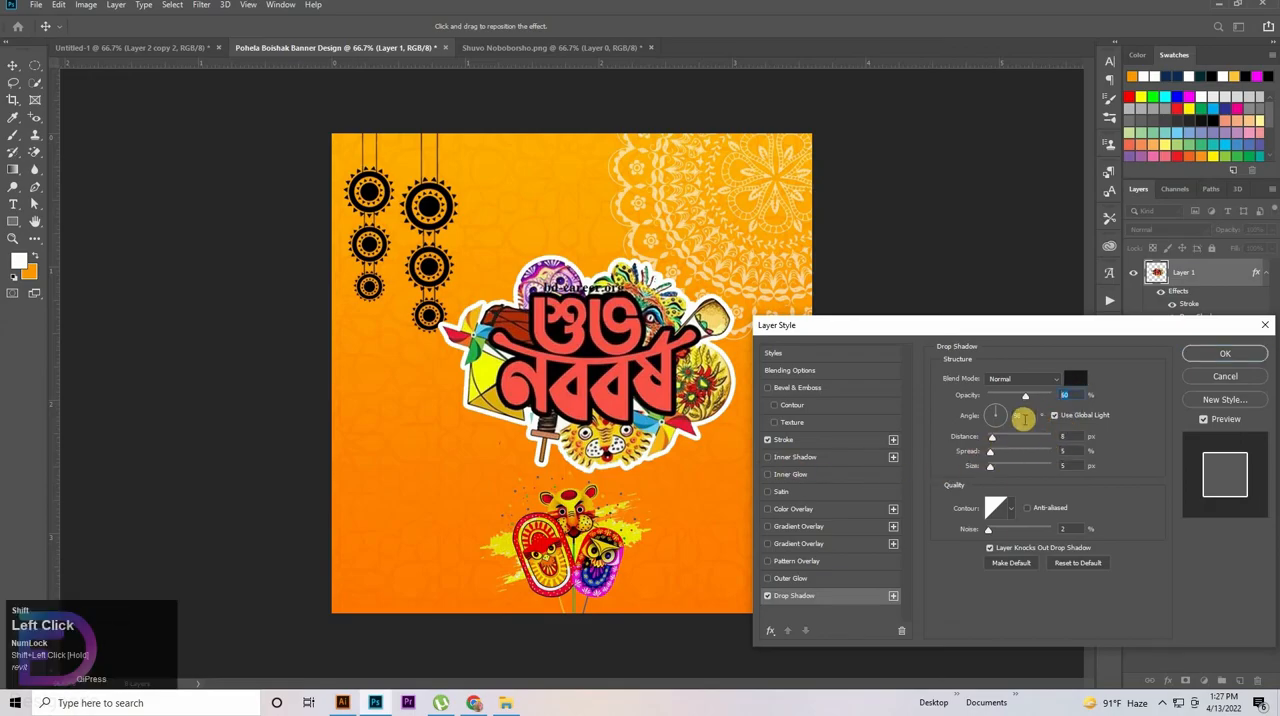
pyautogui.click(1025, 413)
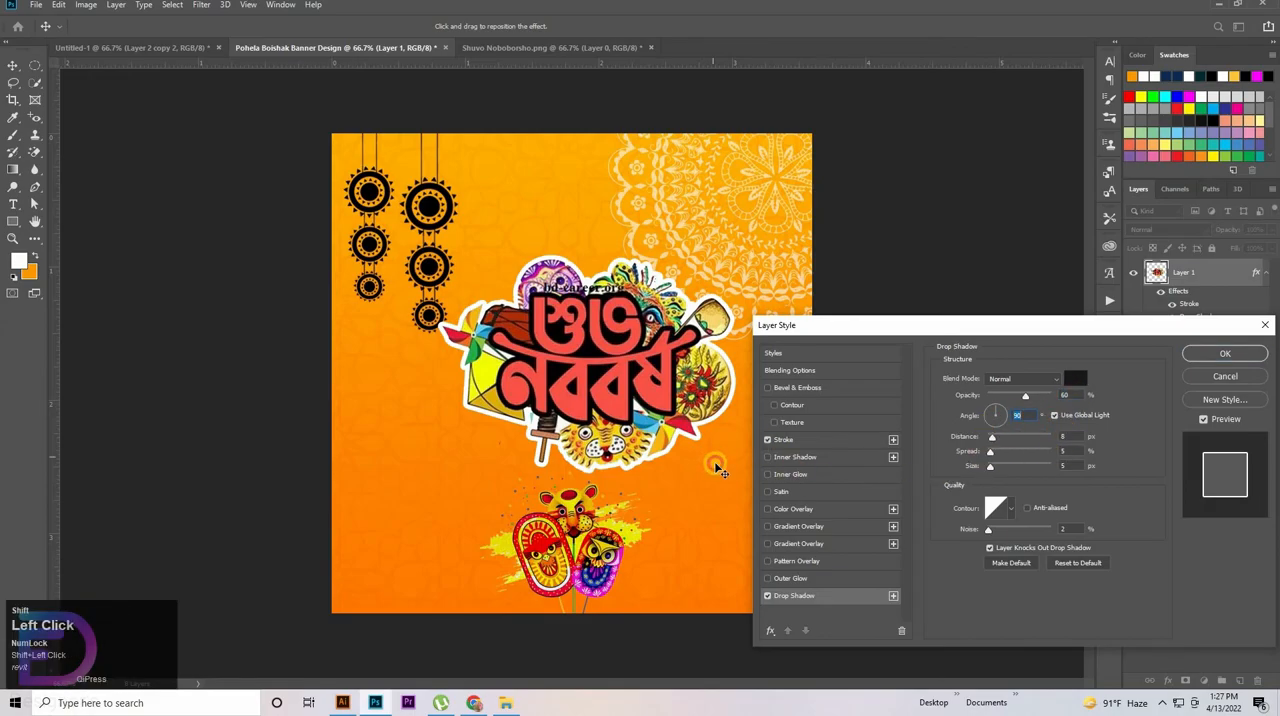
pyautogui.moveTo(715, 465); pyautogui.dragTo(717, 468)
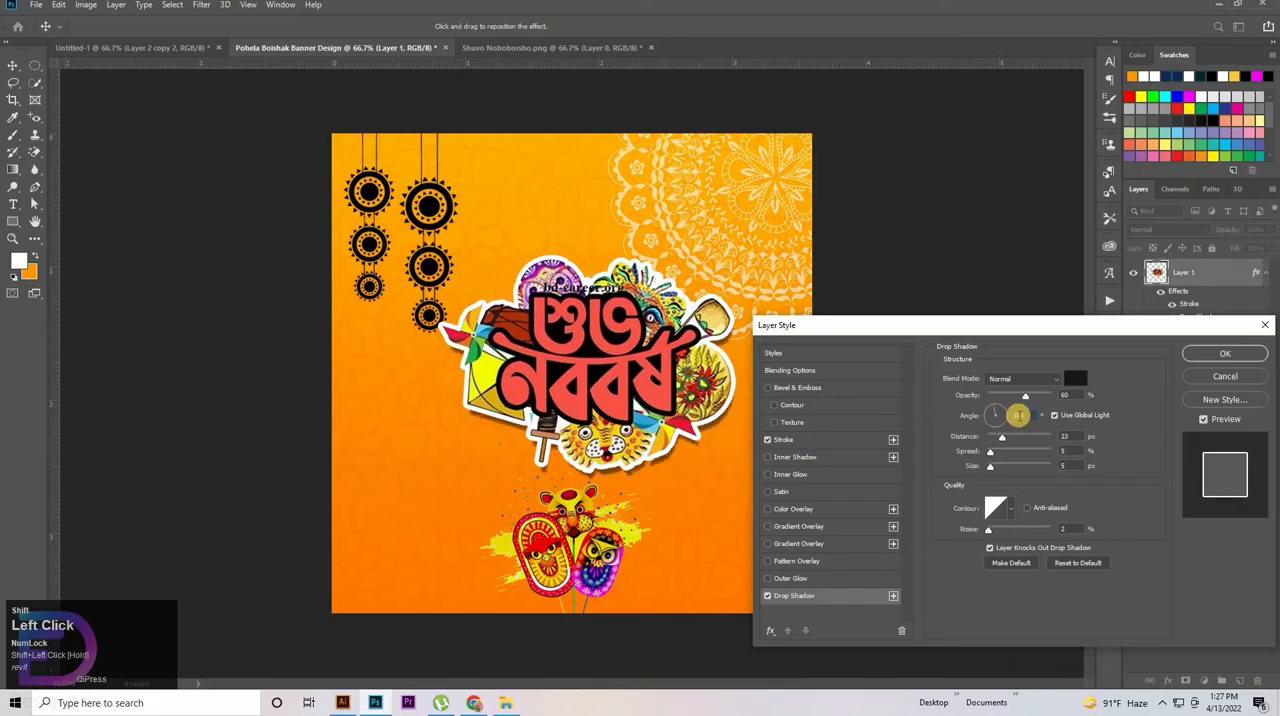
pyautogui.click(1030, 415)
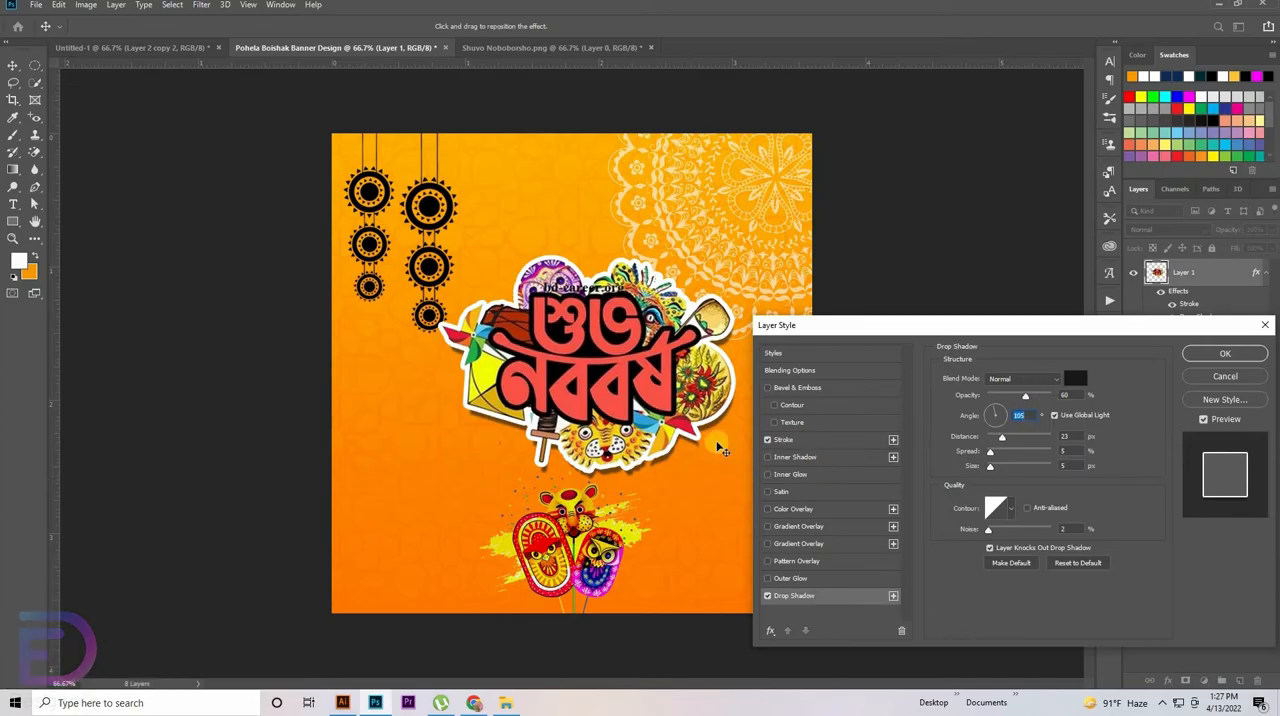
pyautogui.click(1224, 353)
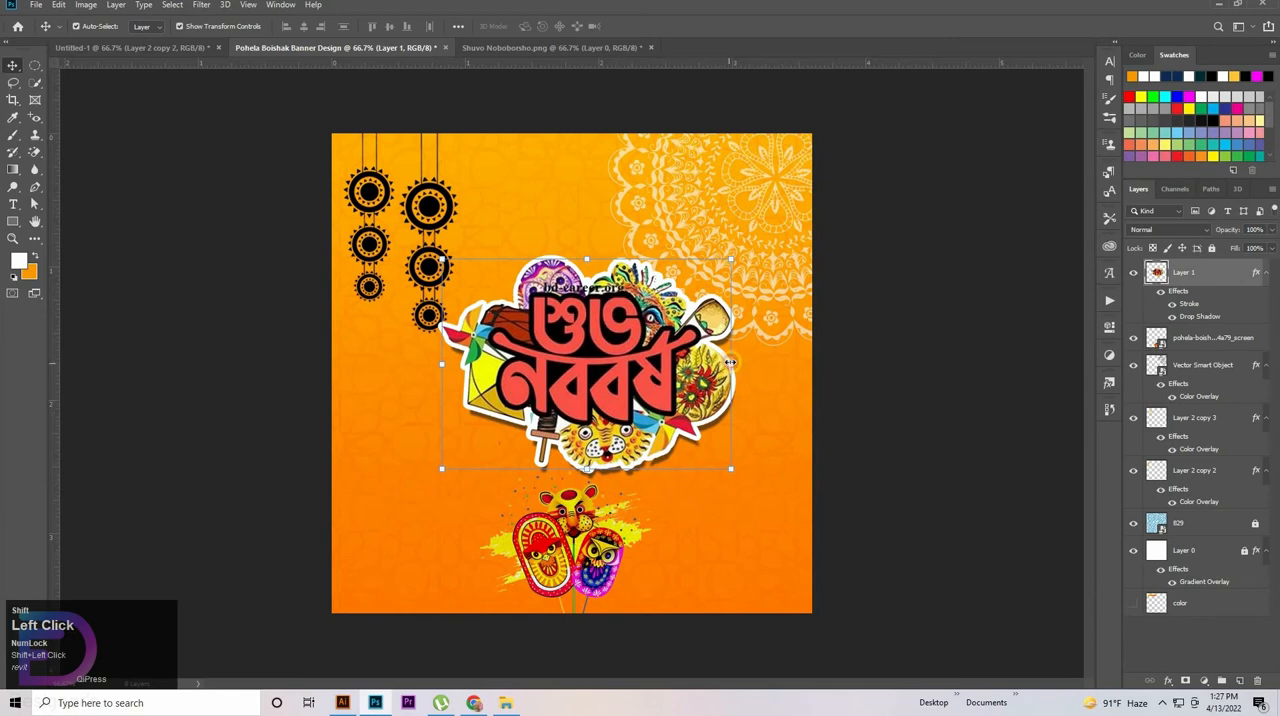
# Scale the lettering artwork down to about 64% and move it near the banner's centre above the masks
pyautogui.moveTo(731, 363); pyautogui.dragTo(630, 363)
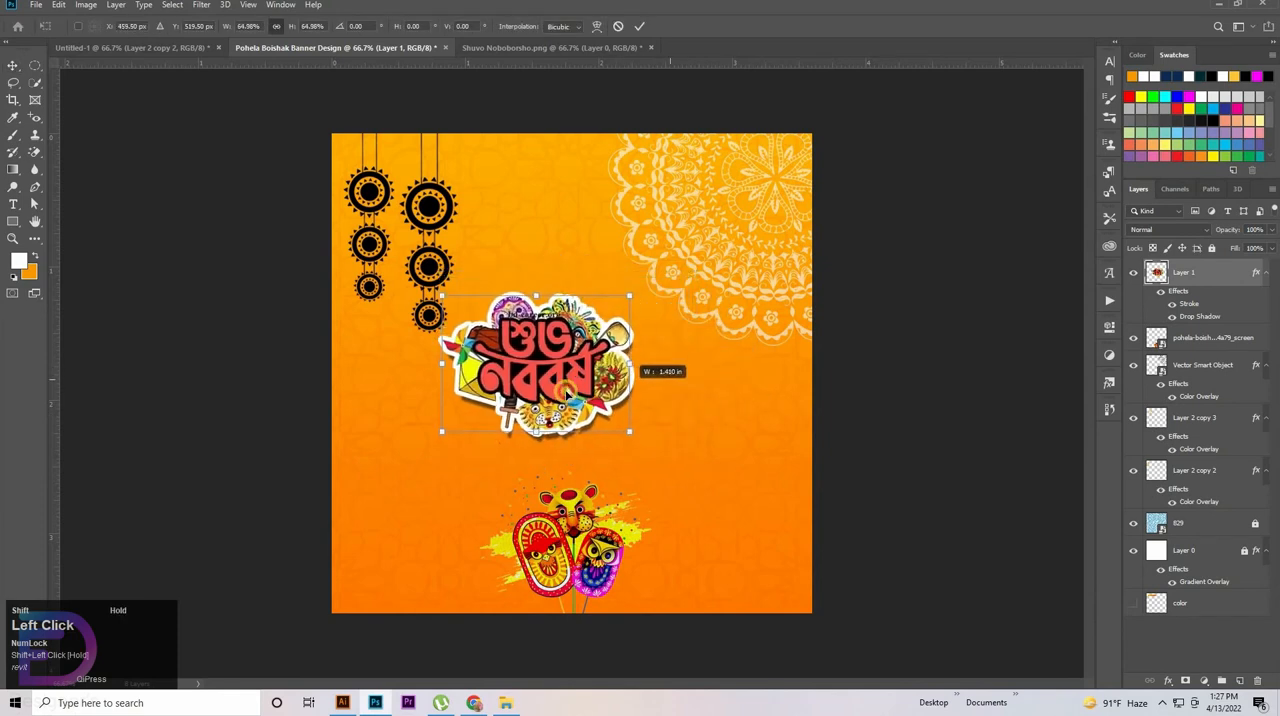
pyautogui.moveTo(566, 392); pyautogui.dragTo(637, 374)
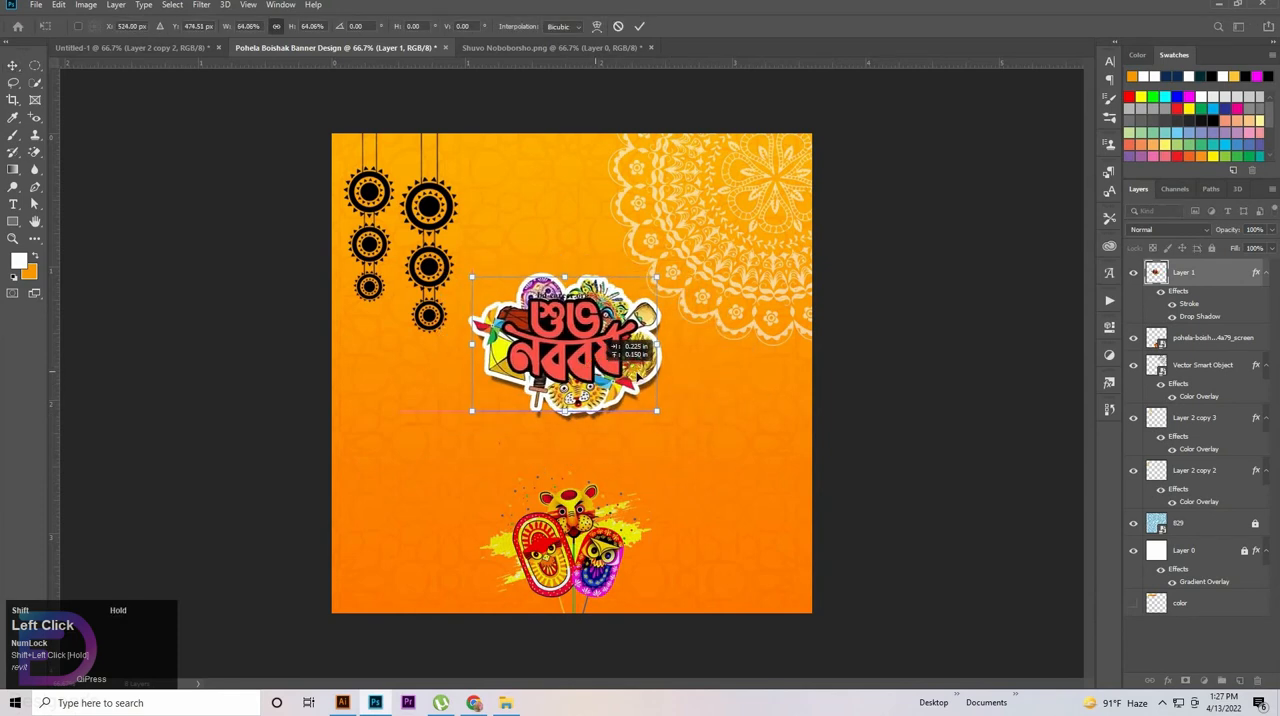
pyautogui.press('Return')
# Unlock Layer 0 and check its gradient overlay settings
pyautogui.click(1245, 558)
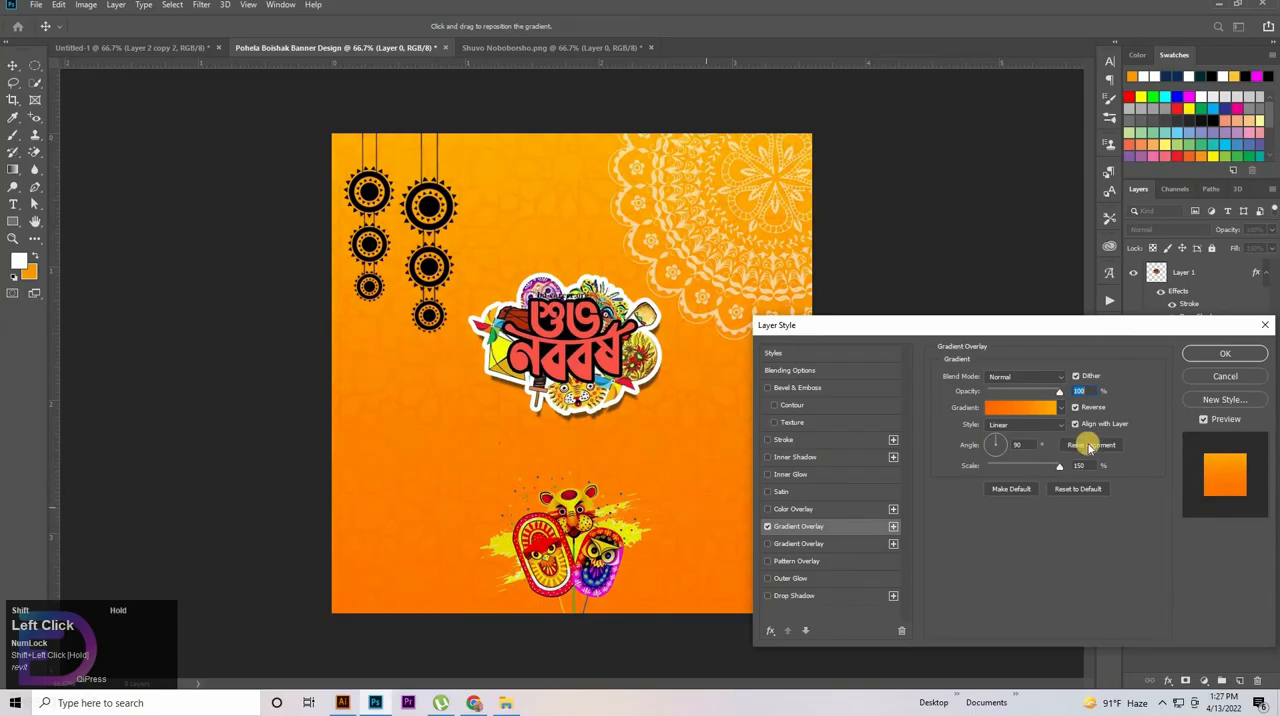
pyautogui.click(1222, 352)
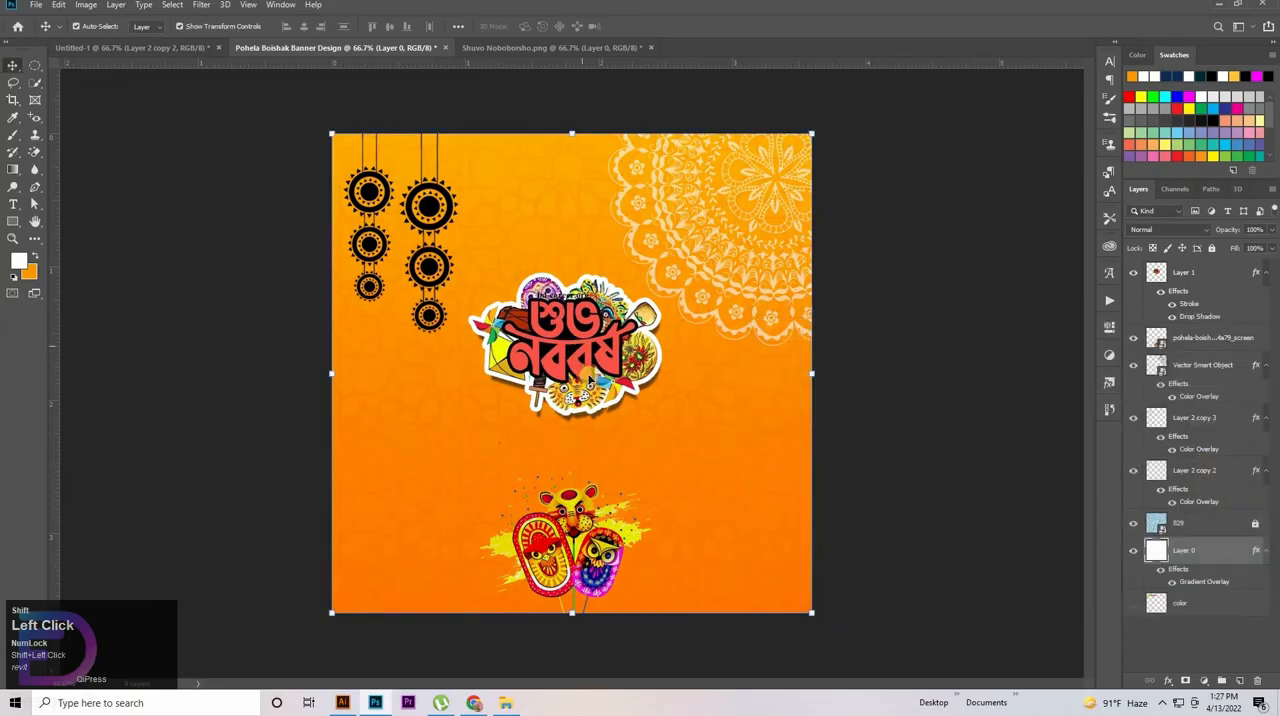
# Nudge the lettering artwork slightly left and the corner mandala slightly right
pyautogui.click(589, 375)
pyautogui.moveTo(590, 376); pyautogui.dragTo(588, 377)
pyautogui.click(768, 306)
pyautogui.click(772, 297)
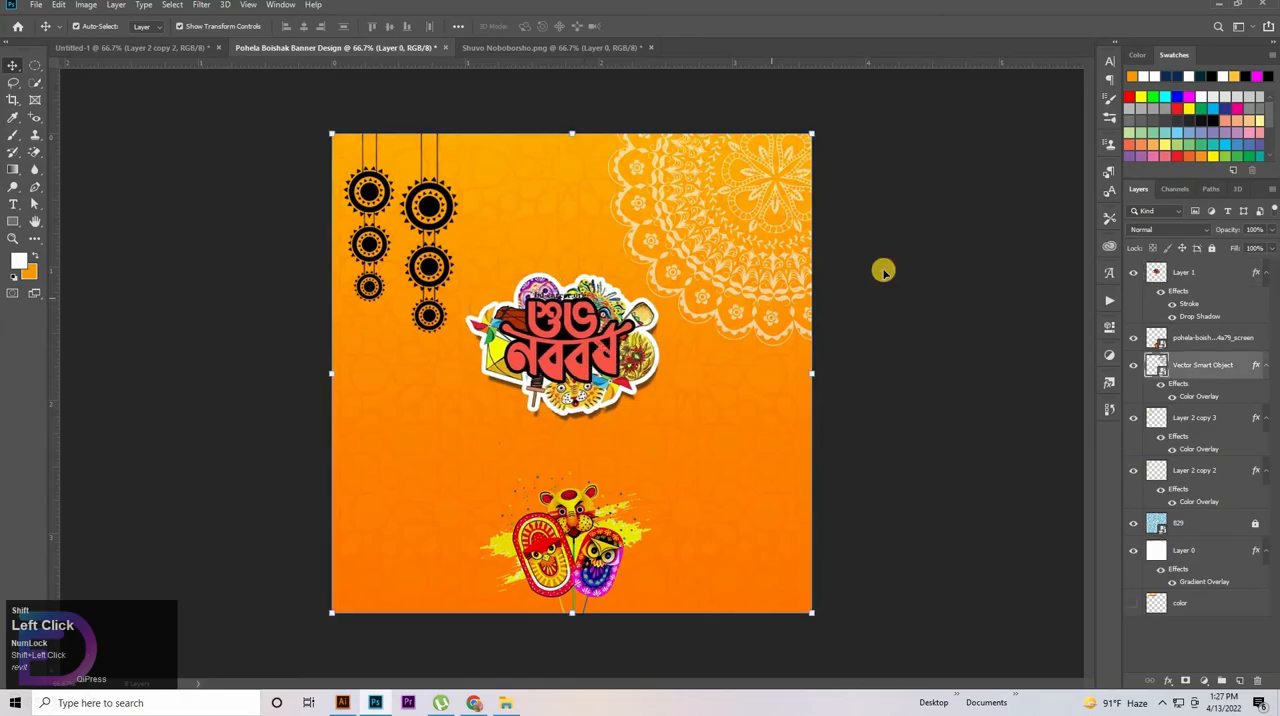
pyautogui.hotkey('shift', 'Up')
pyautogui.hotkey('shift', 'Right')
pyautogui.hotkey('shift', 'Right')
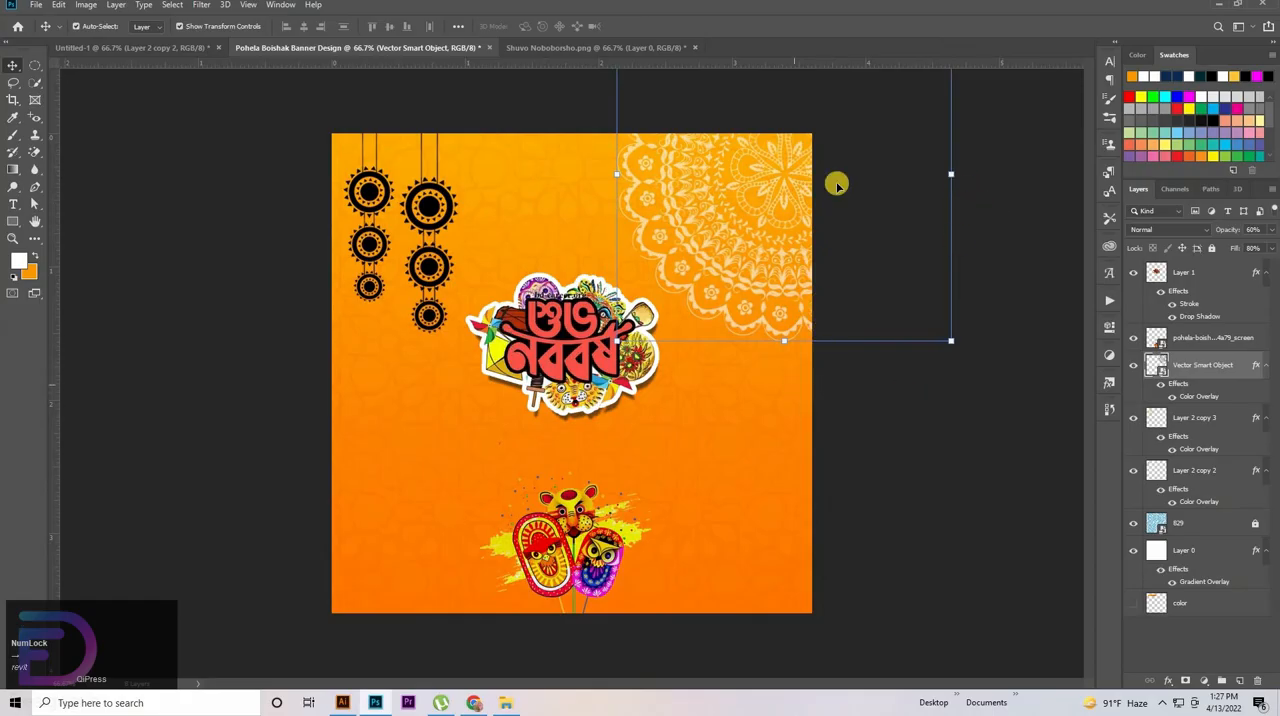
pyautogui.hotkey('shift', 'Left')
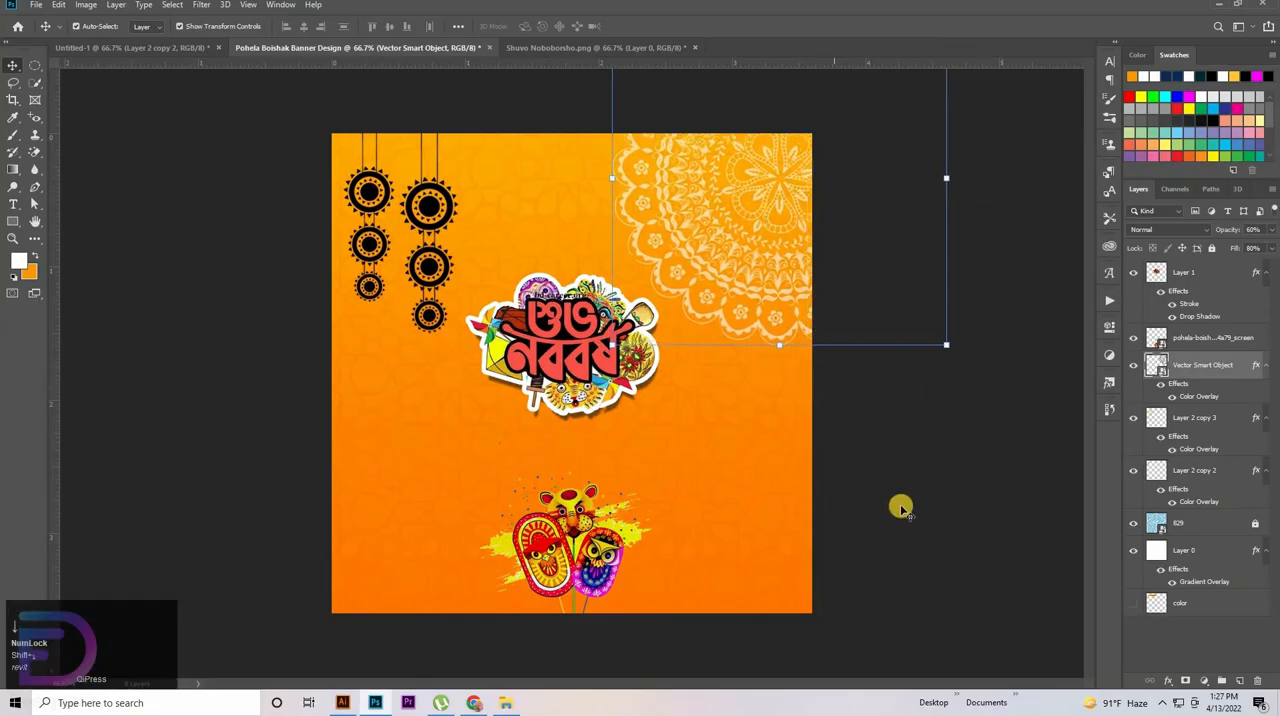
# Shrink the lettering artwork slightly more and shift it a little higher above the masks
pyautogui.click(600, 375)
pyautogui.moveTo(572, 370); pyautogui.dragTo(629, 368)
pyautogui.hotkey('ctrl', 'v')
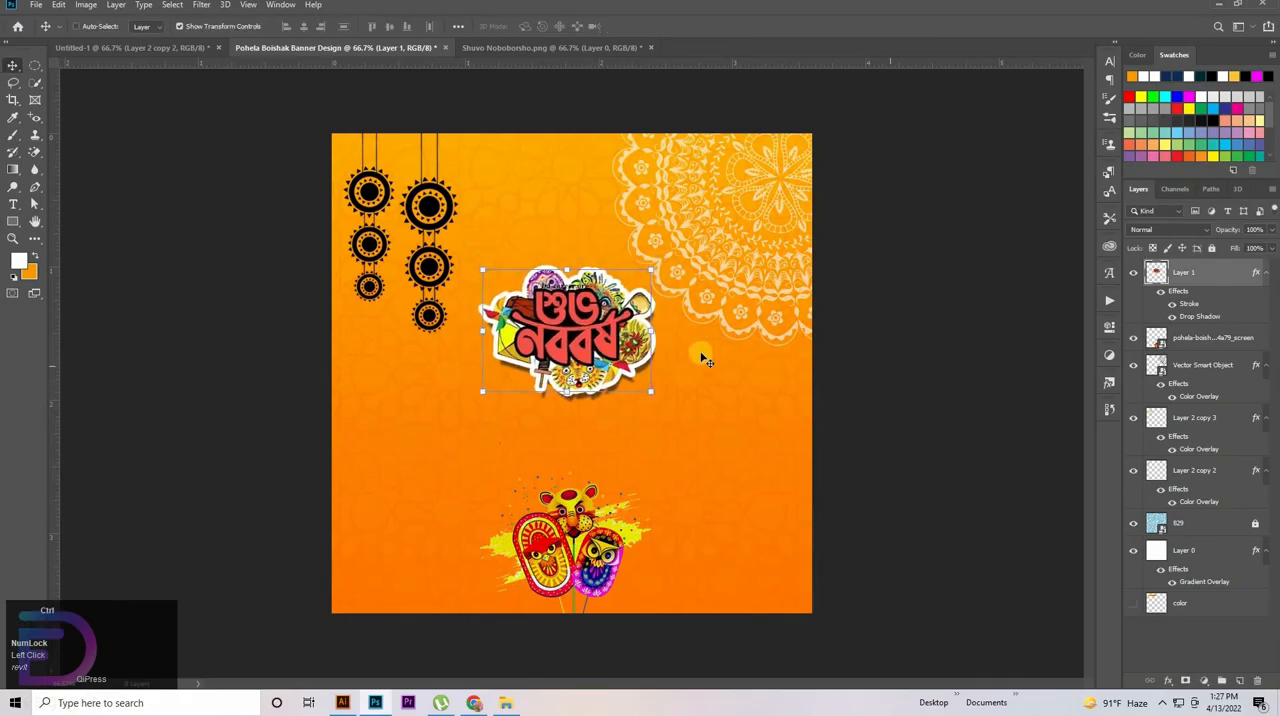
# Copy the three-line Bengali verse text from Untitled-1 into the banner design and place it between the lettering artwork and the masks
pyautogui.click(130, 47)
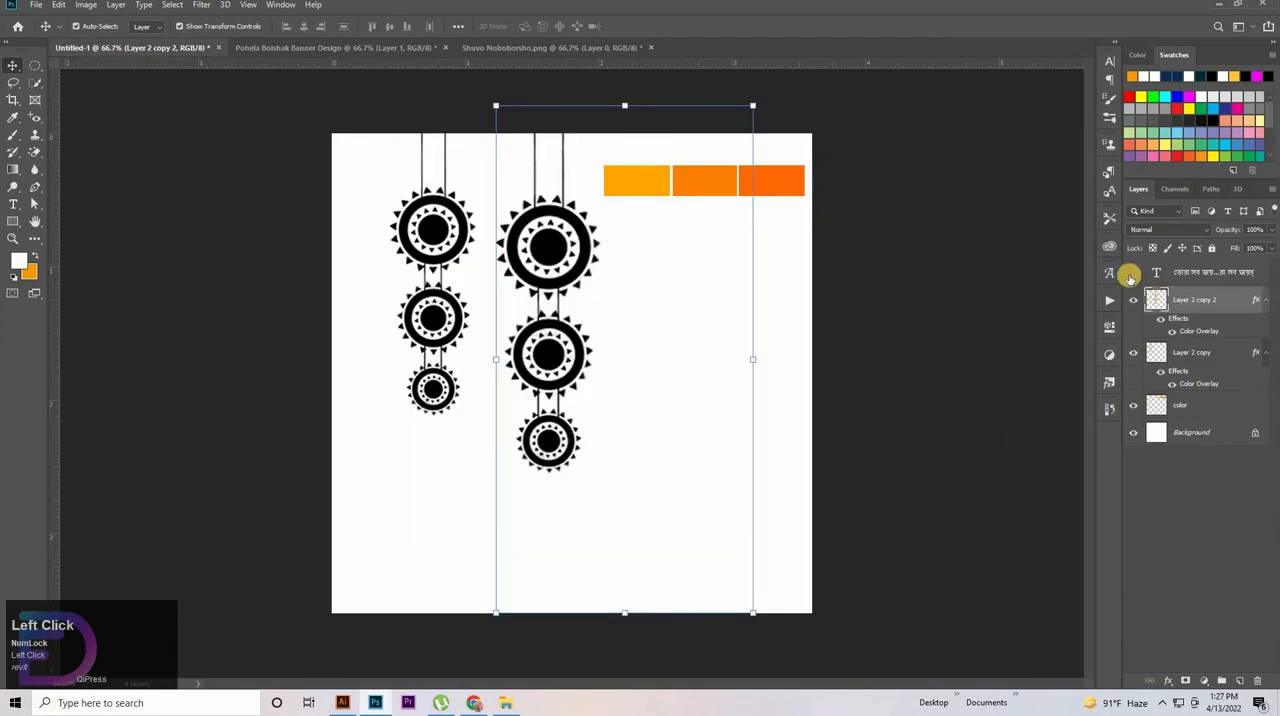
pyautogui.click(1133, 272)
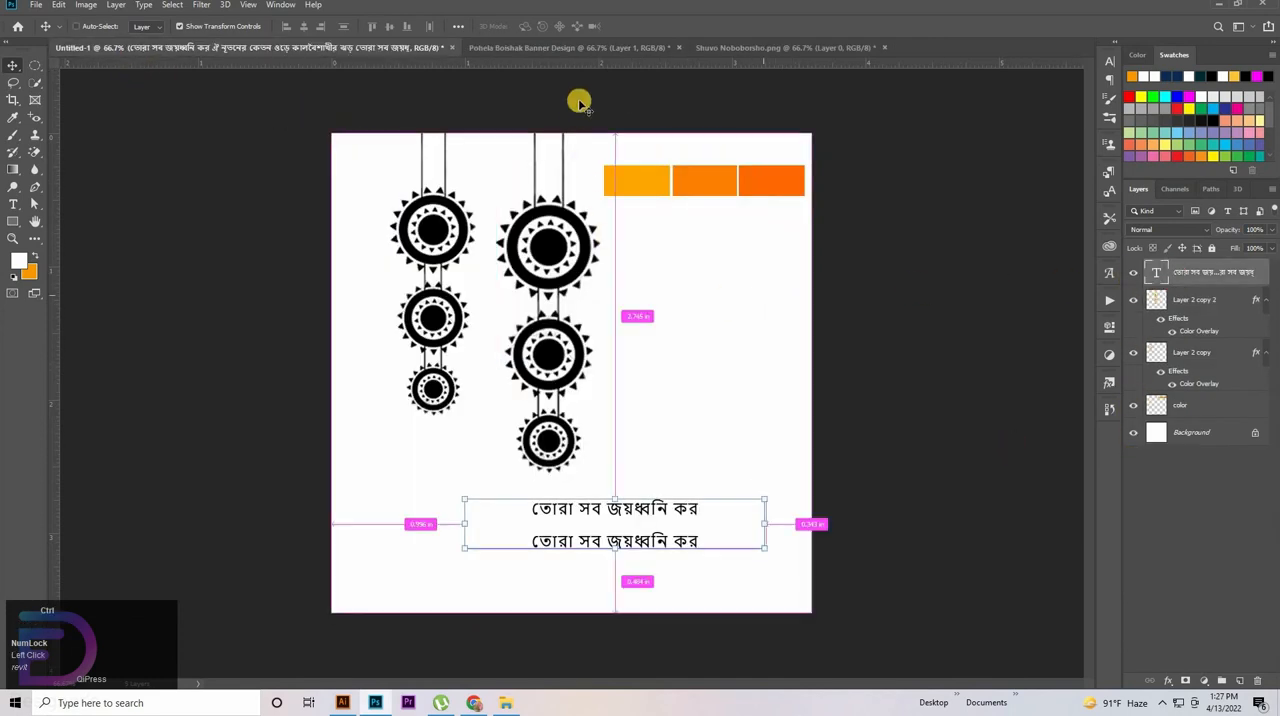
pyautogui.hotkey('ctrl', 'c')
pyautogui.click(757, 52)
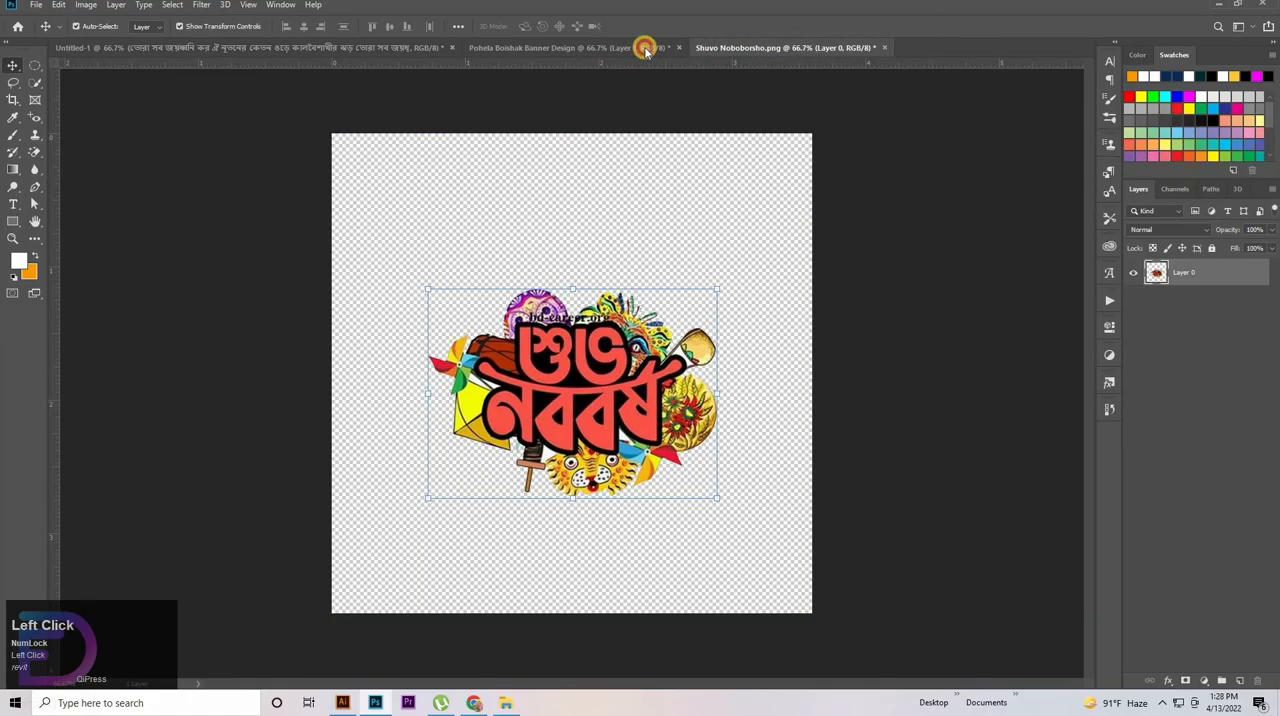
pyautogui.click(643, 49)
pyautogui.hotkey('ctrl', 'v')
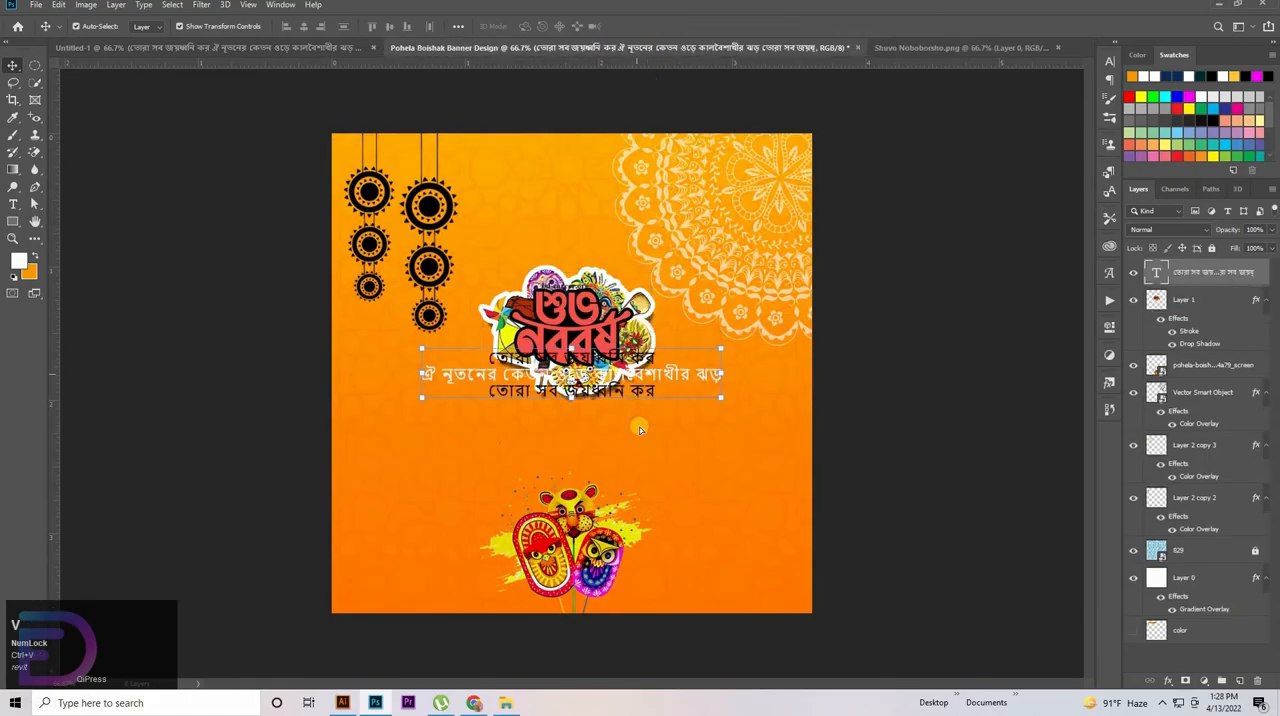
pyautogui.moveTo(627, 370); pyautogui.dragTo(636, 428)
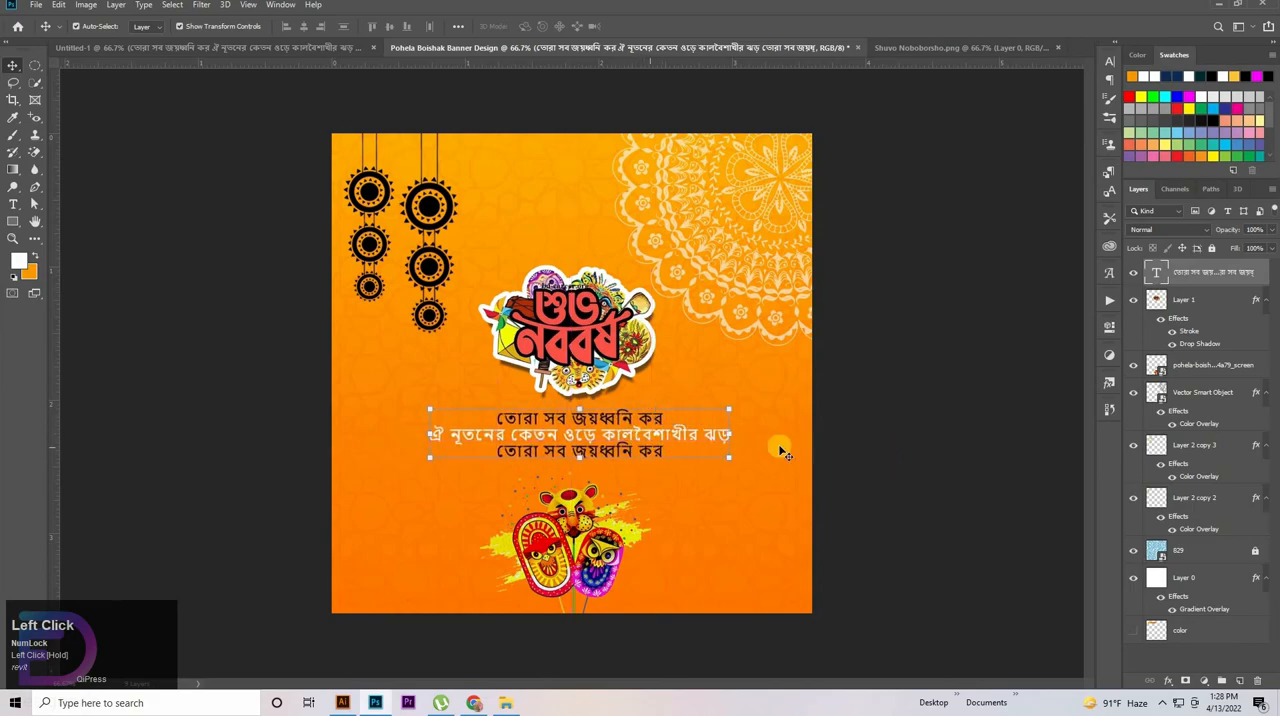
pyautogui.click(929, 437)
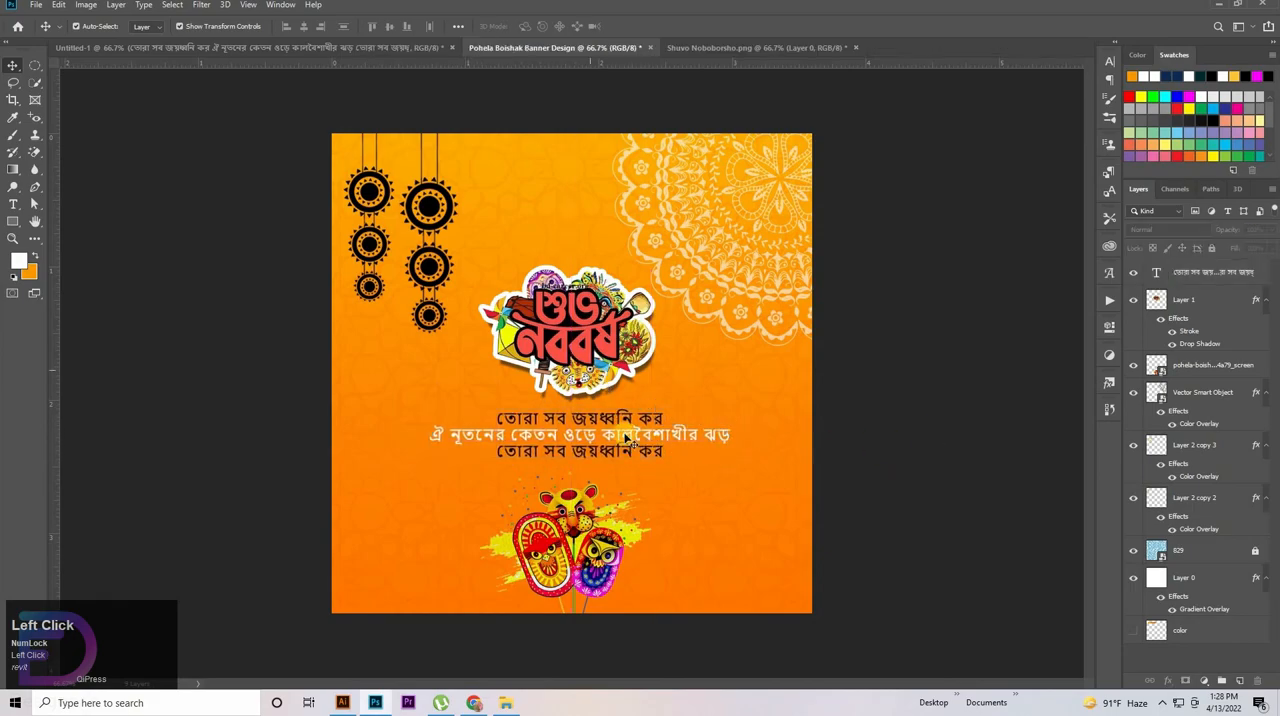
# Align the verse text, lettering artwork and masks to the canvas's horizontal centre, and clear the selection
pyautogui.click(1209, 378)
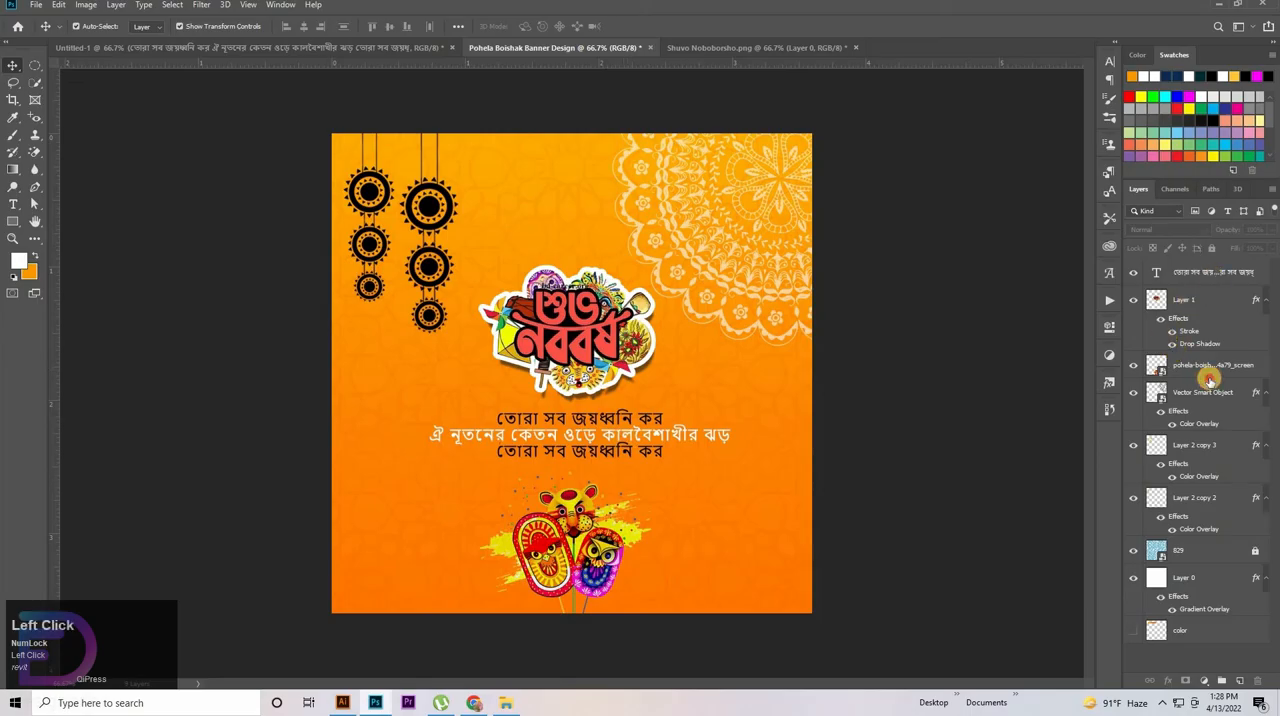
pyautogui.hotkey('ctrl', 'a')
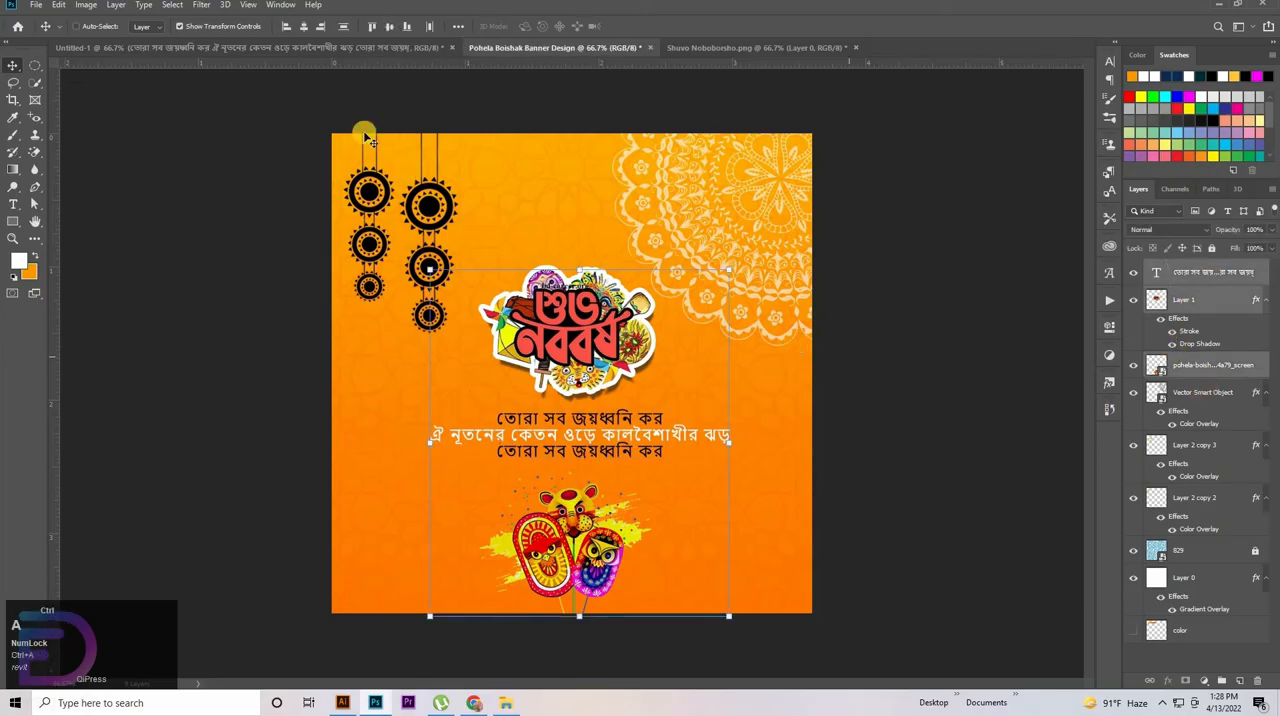
pyautogui.click(304, 27)
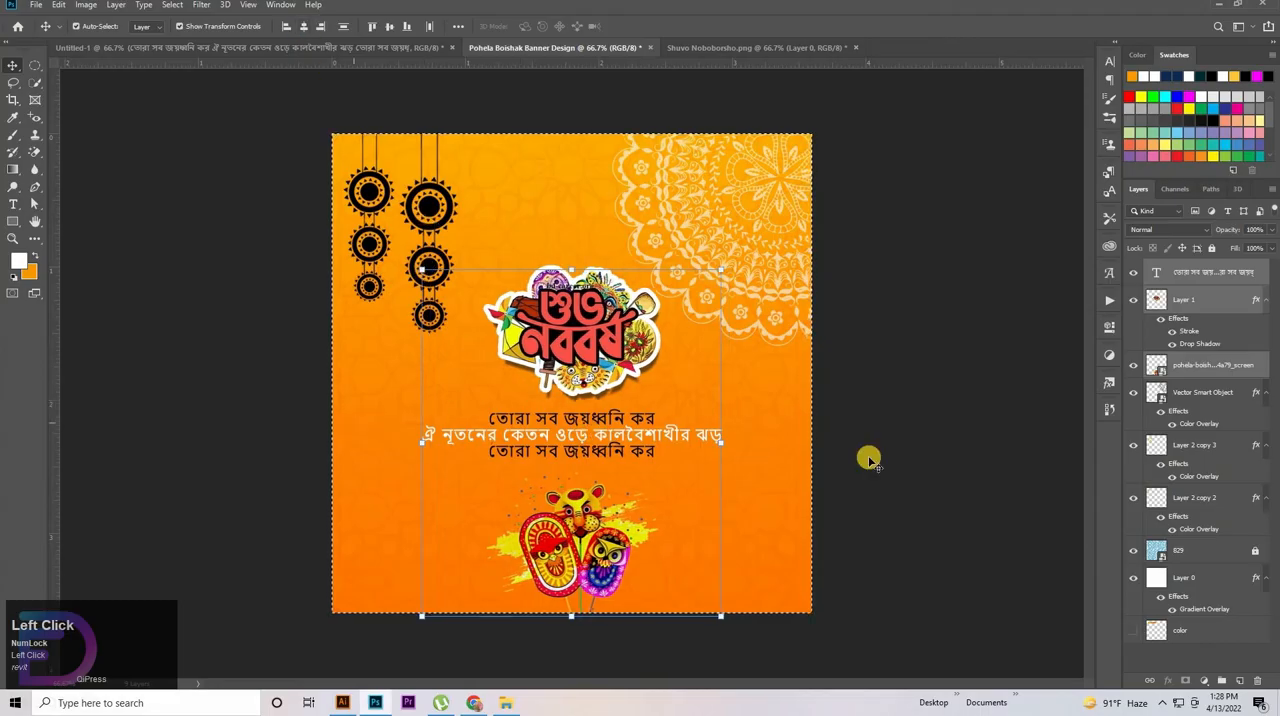
pyautogui.press('ctrl')
pyautogui.keyDown('ctrl'); pyautogui.click(942, 440); pyautogui.keyUp('ctrl')
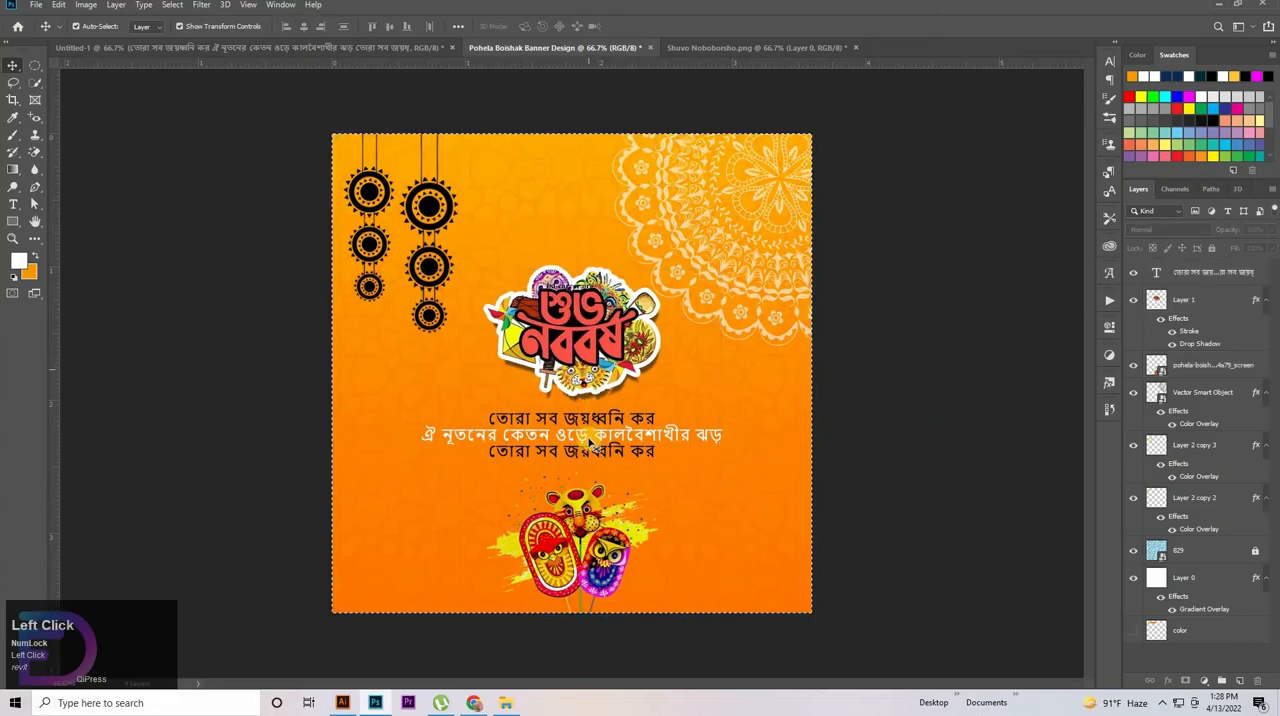
pyautogui.click(593, 441)
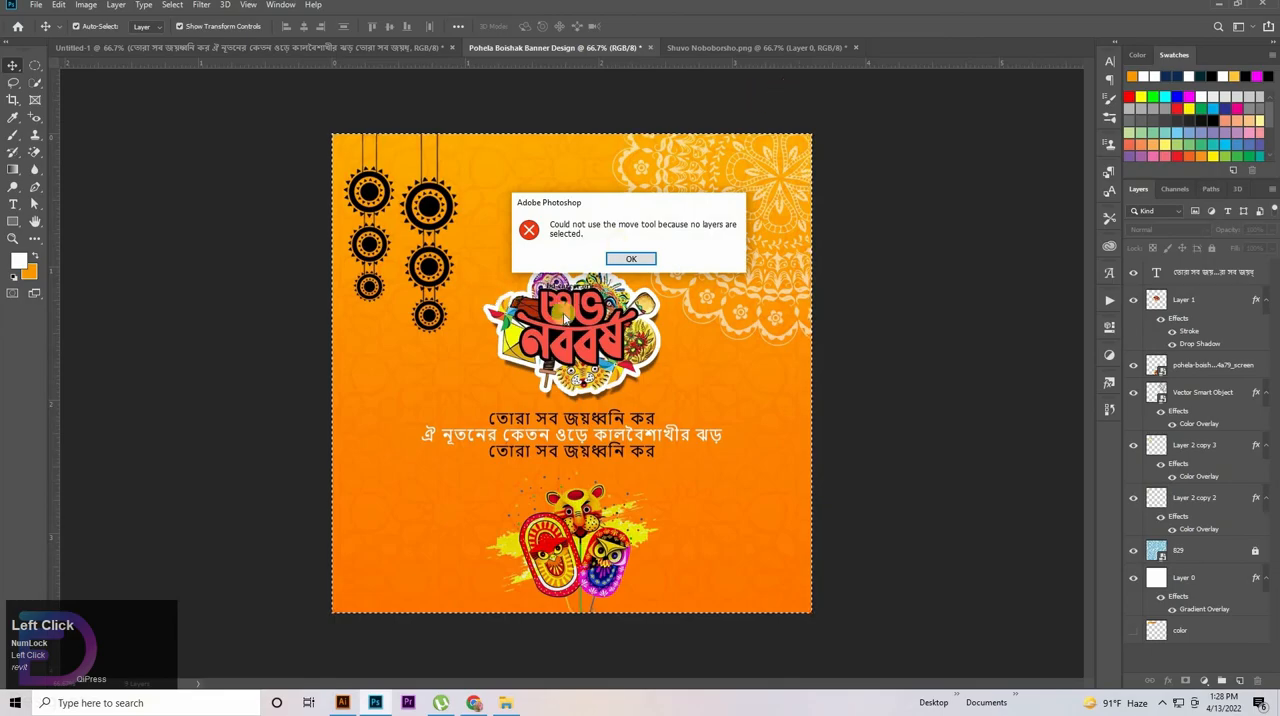
pyautogui.click(628, 261)
pyautogui.hotkey('ctrl', 'd')
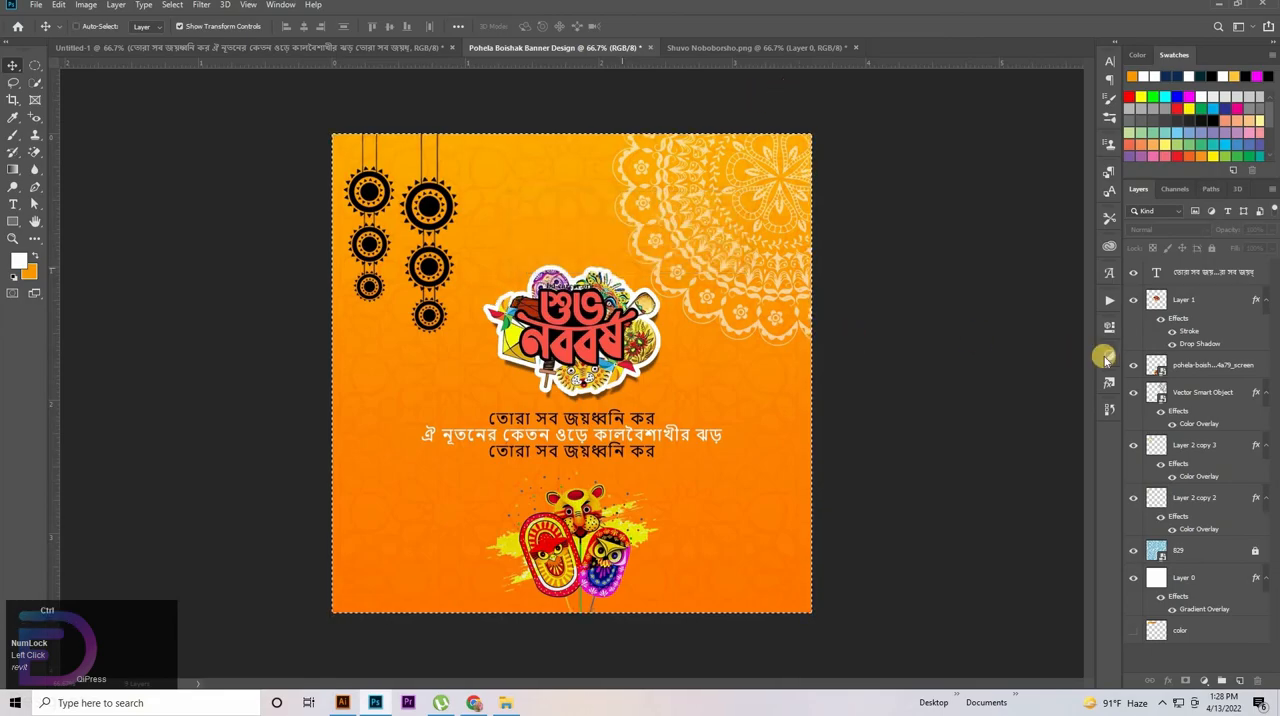
# Nudge the verse text slightly higher so it sits closer to the lettering artwork
pyautogui.click(1211, 314)
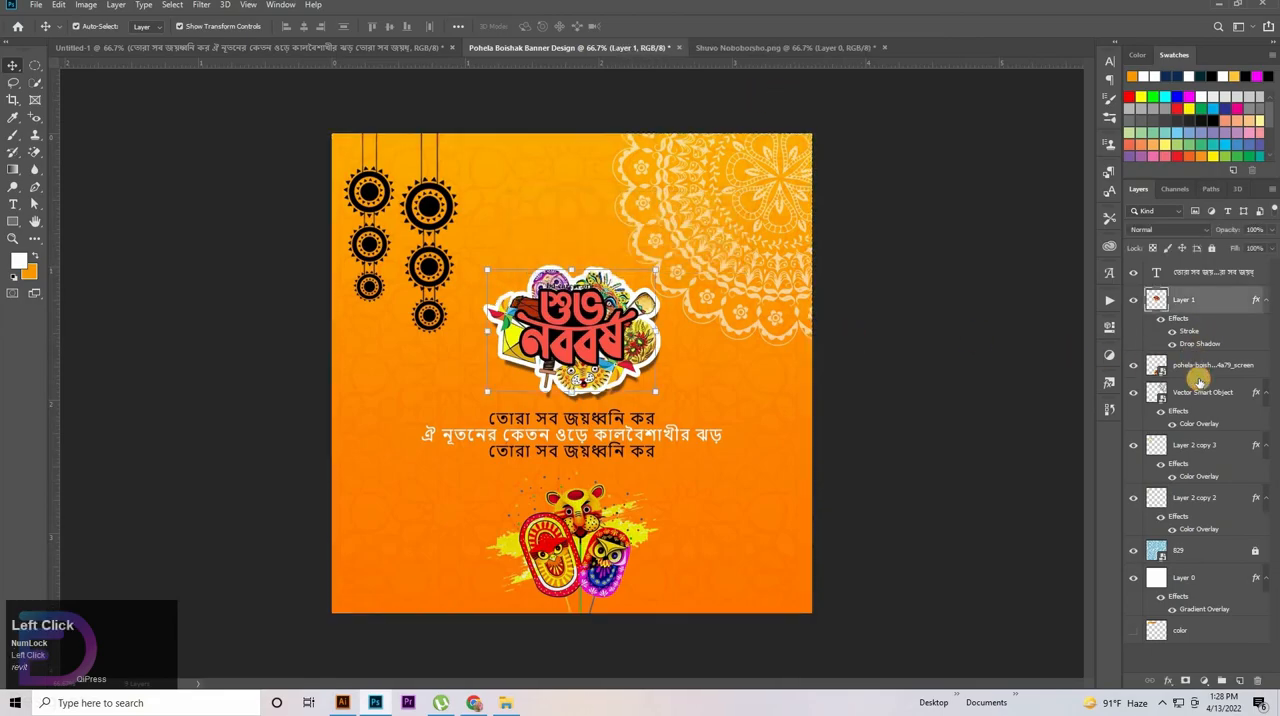
pyautogui.click(1200, 372)
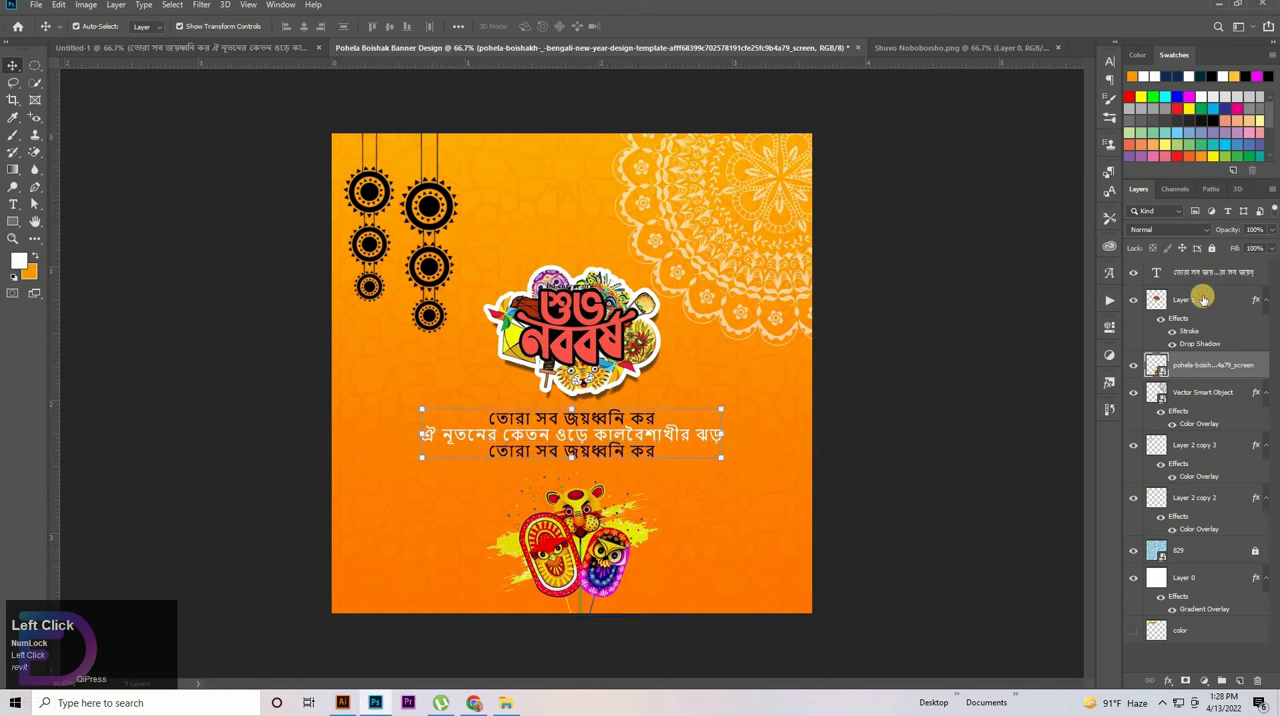
pyautogui.click(1202, 281)
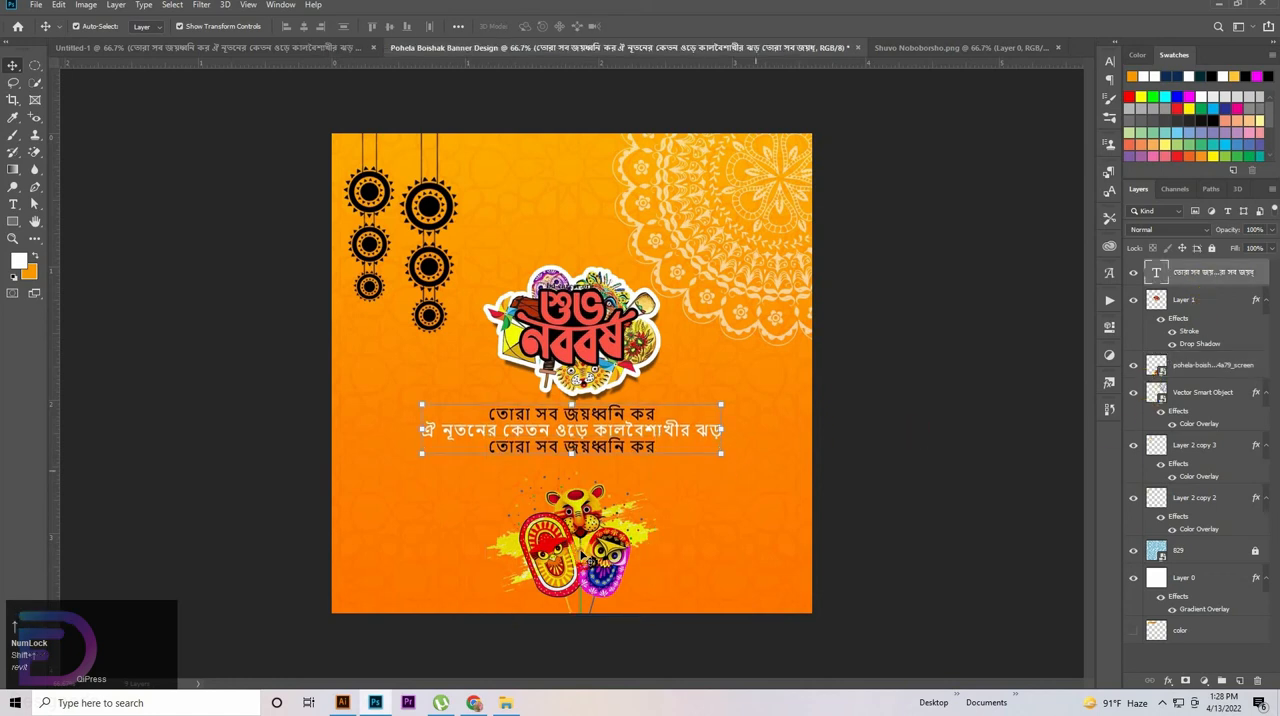
pyautogui.click(583, 548)
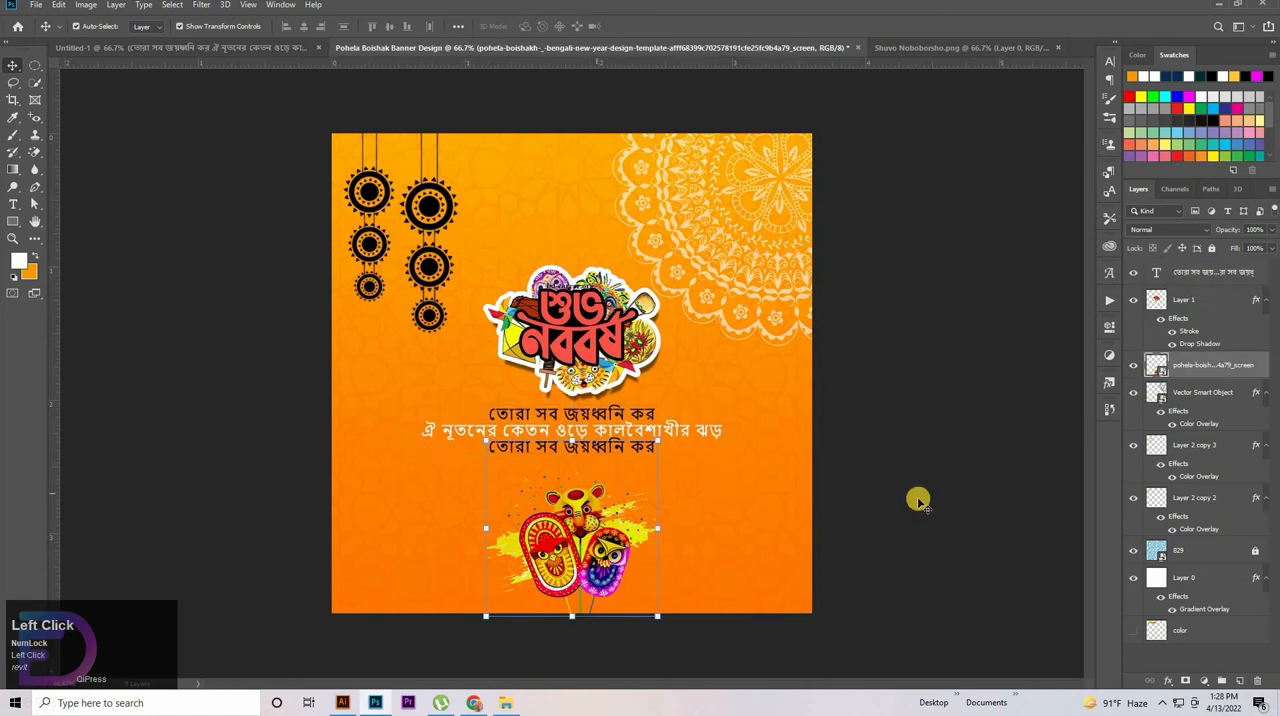
pyautogui.click(976, 504)
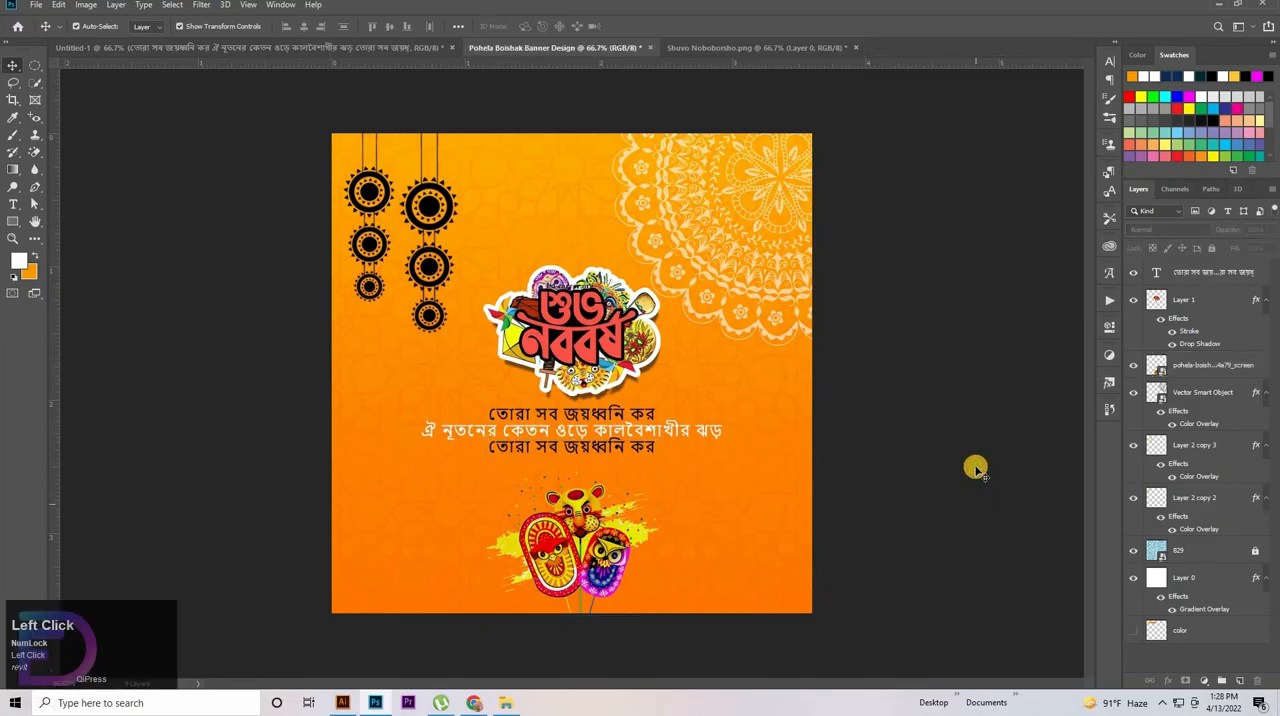
pyautogui.click(571, 342)
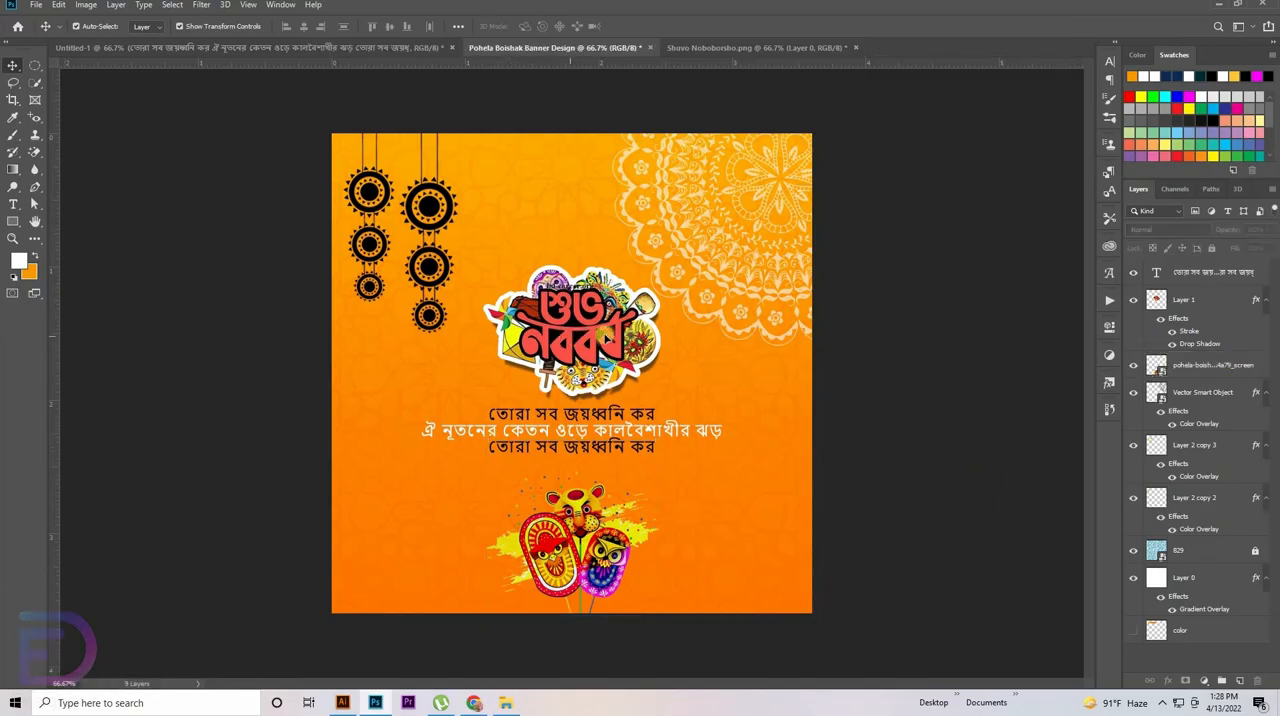
# Add a new layer beneath the lettering artwork and paint a soft white glow at the banner's centre with a large brush
pyautogui.click(1239, 680)
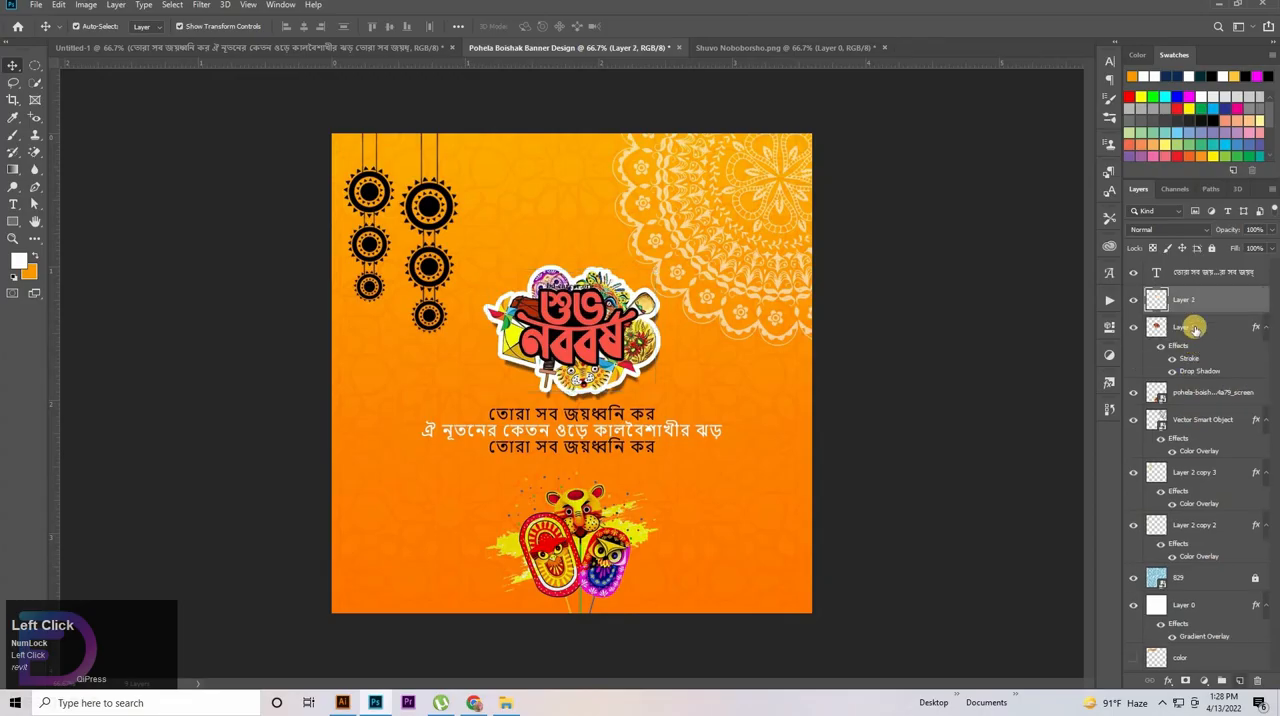
pyautogui.moveTo(1199, 298); pyautogui.dragTo(1213, 378)
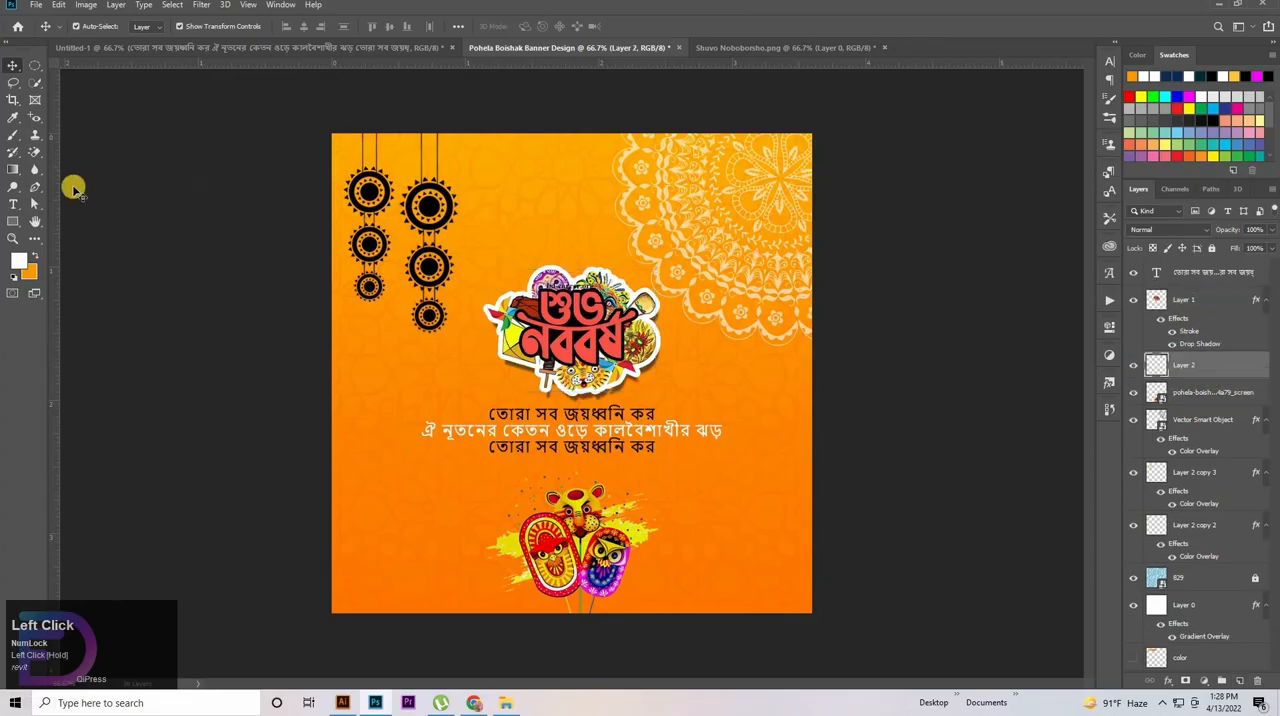
pyautogui.click(18, 124)
pyautogui.click(88, 118)
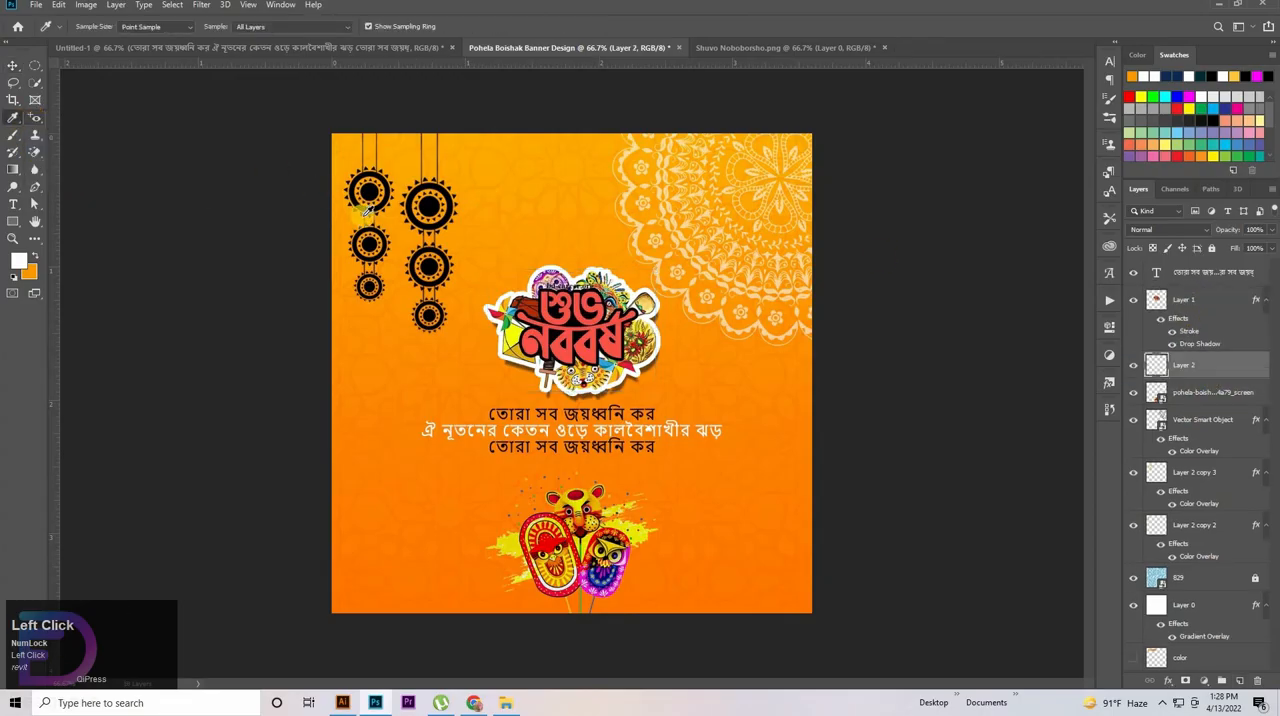
pyautogui.click(16, 136)
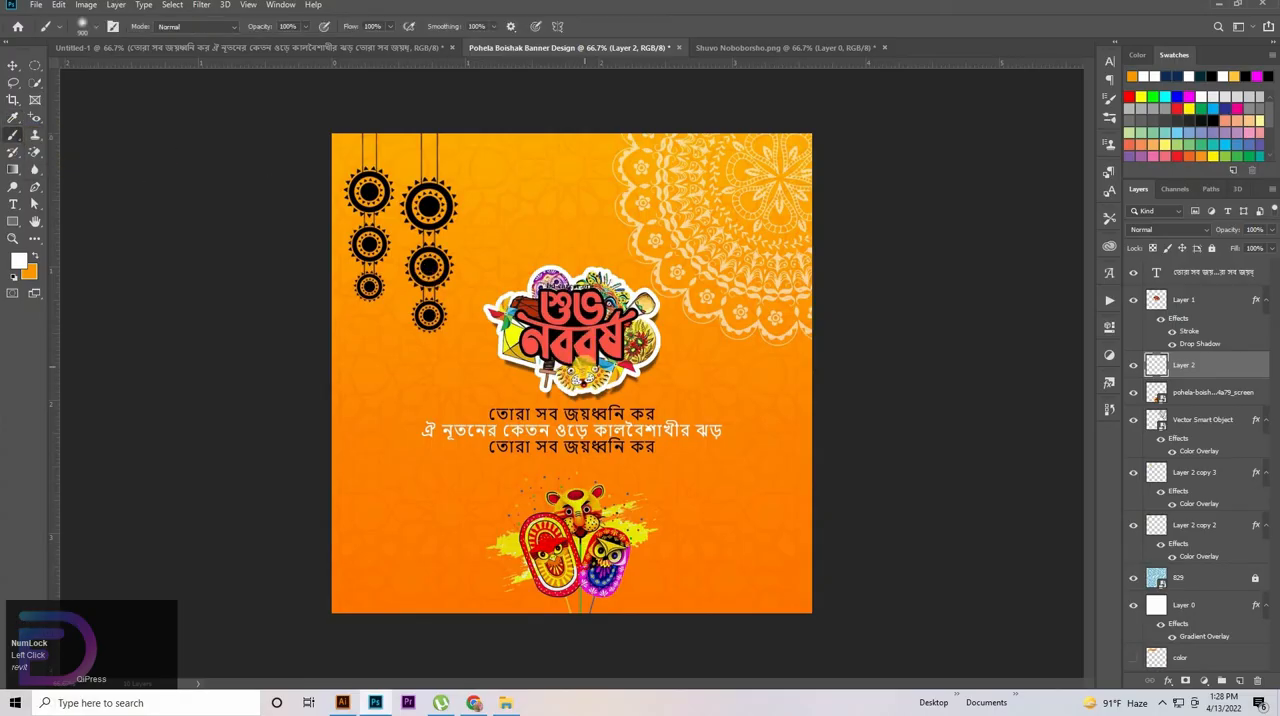
pyautogui.press('[')
pyautogui.click(580, 370)
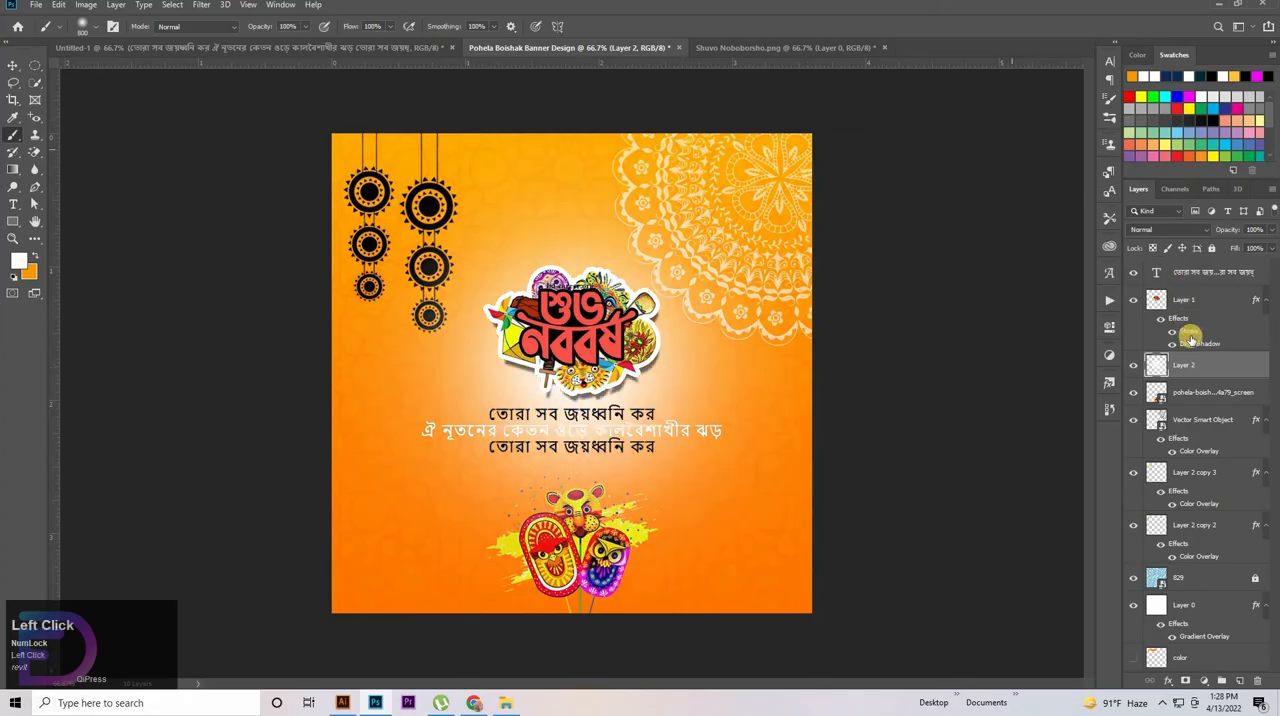
# Set the white glow layer to 30% opacity and 70% fill, and nudge its vertical position
pyautogui.click(1227, 231)
pyautogui.press('BackSpace')
pyautogui.write('30')
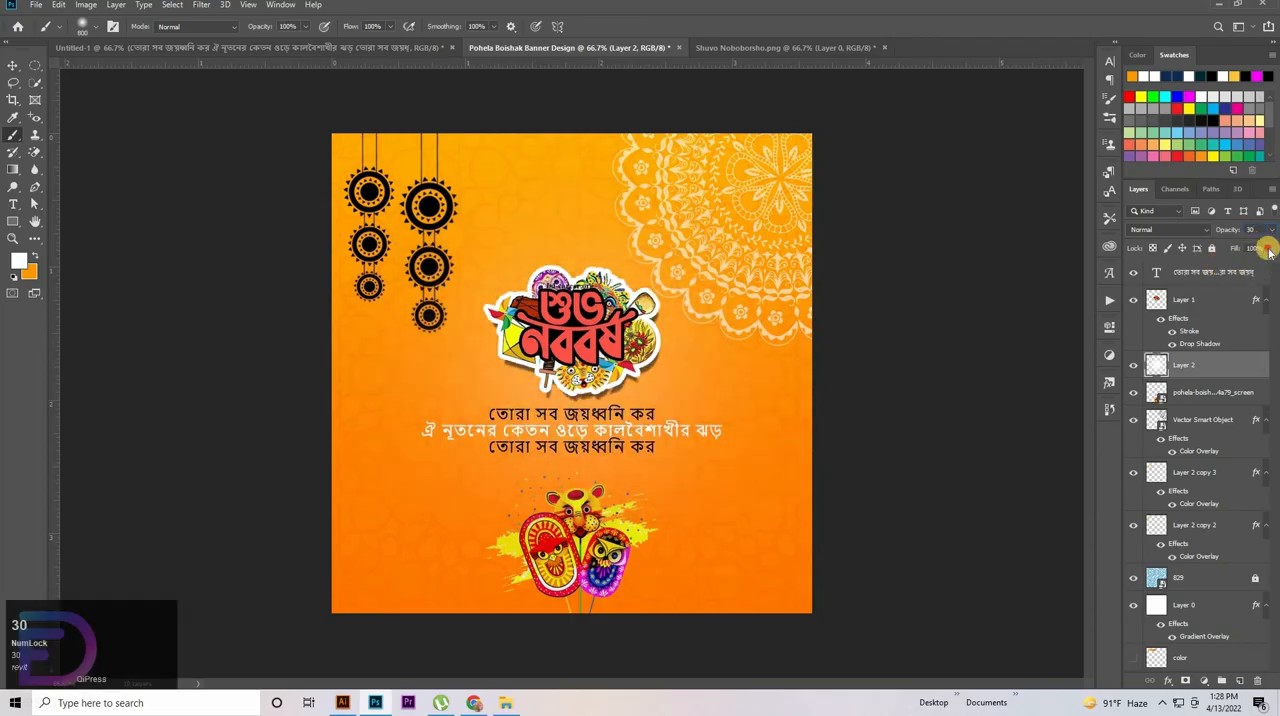
pyautogui.click(1250, 251)
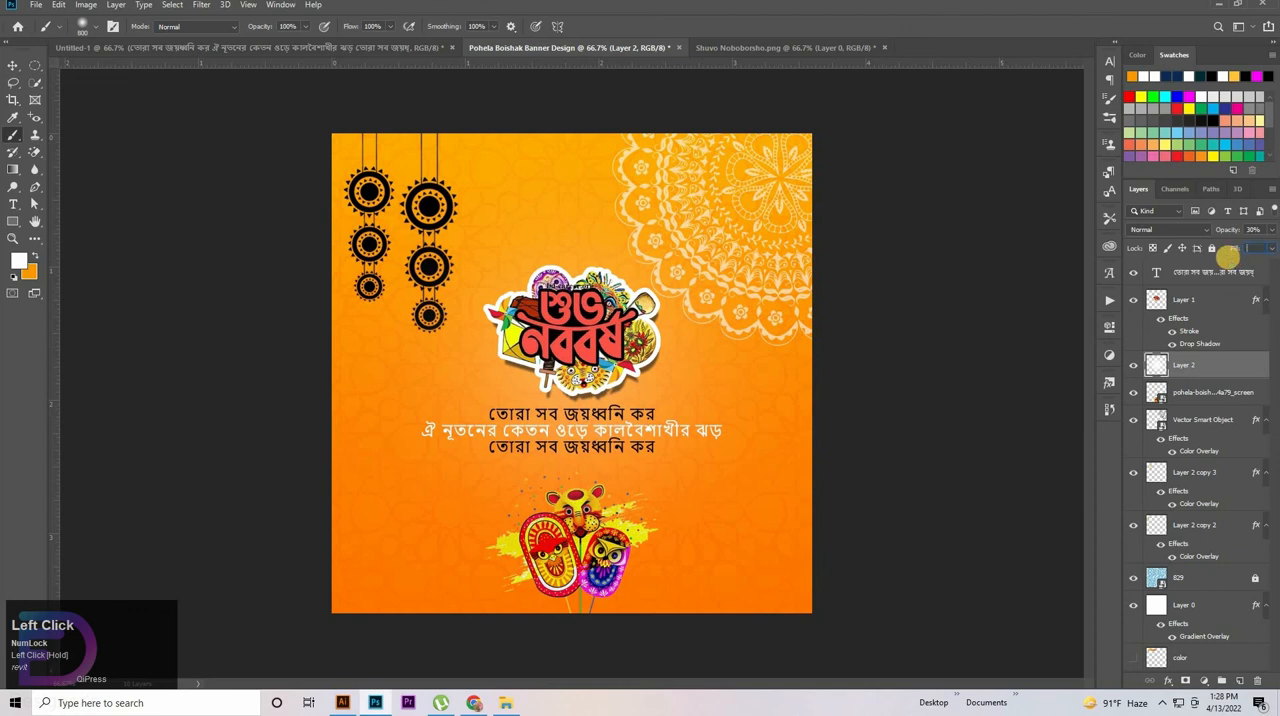
pyautogui.write('70')
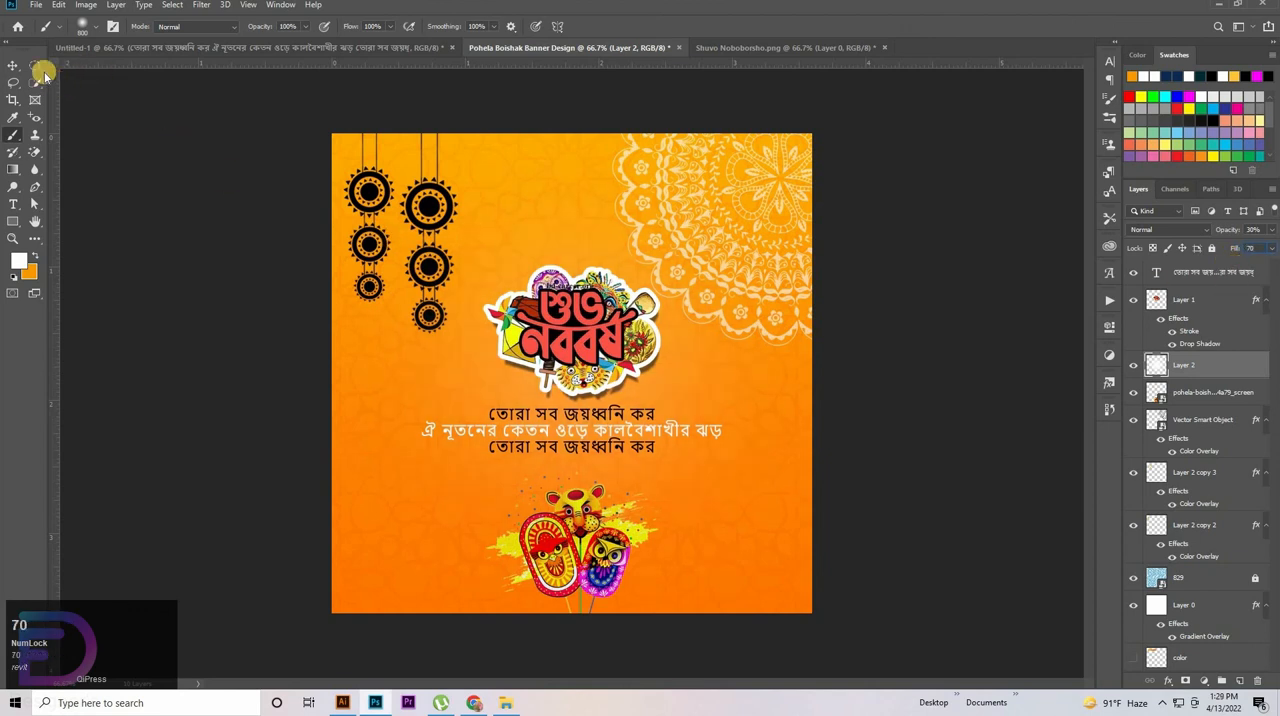
pyautogui.click(17, 66)
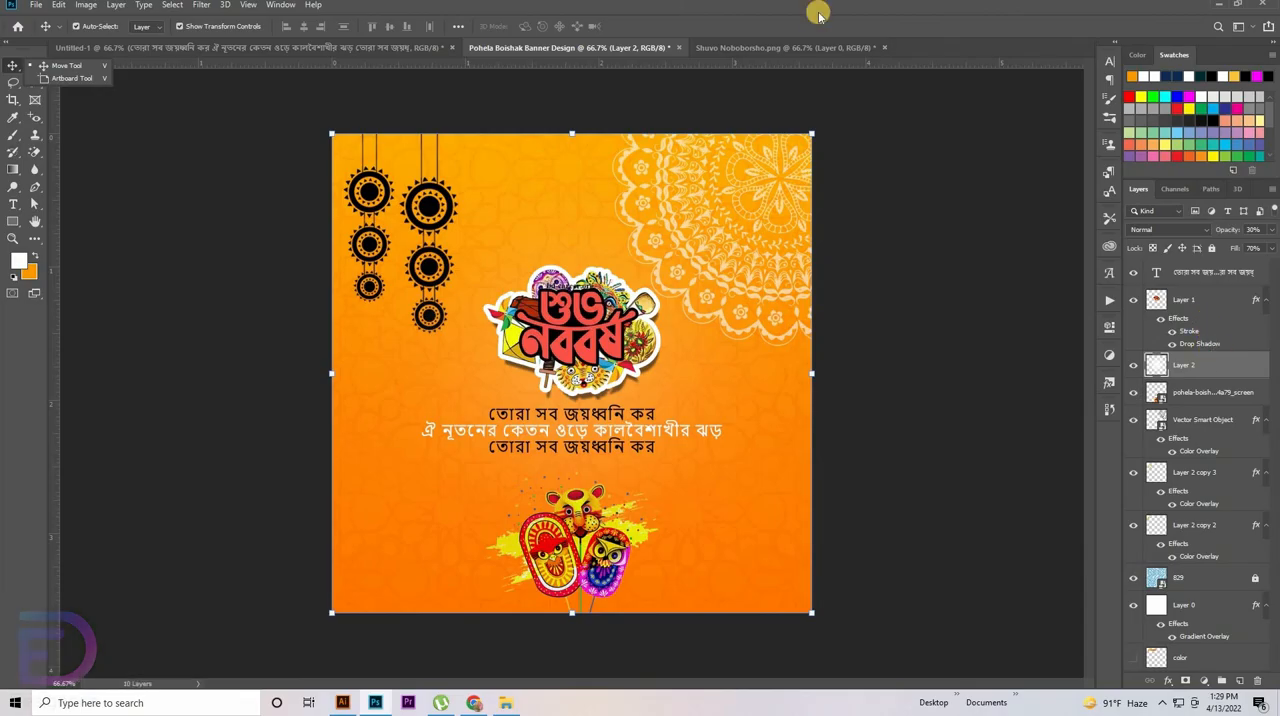
pyautogui.press('Up')
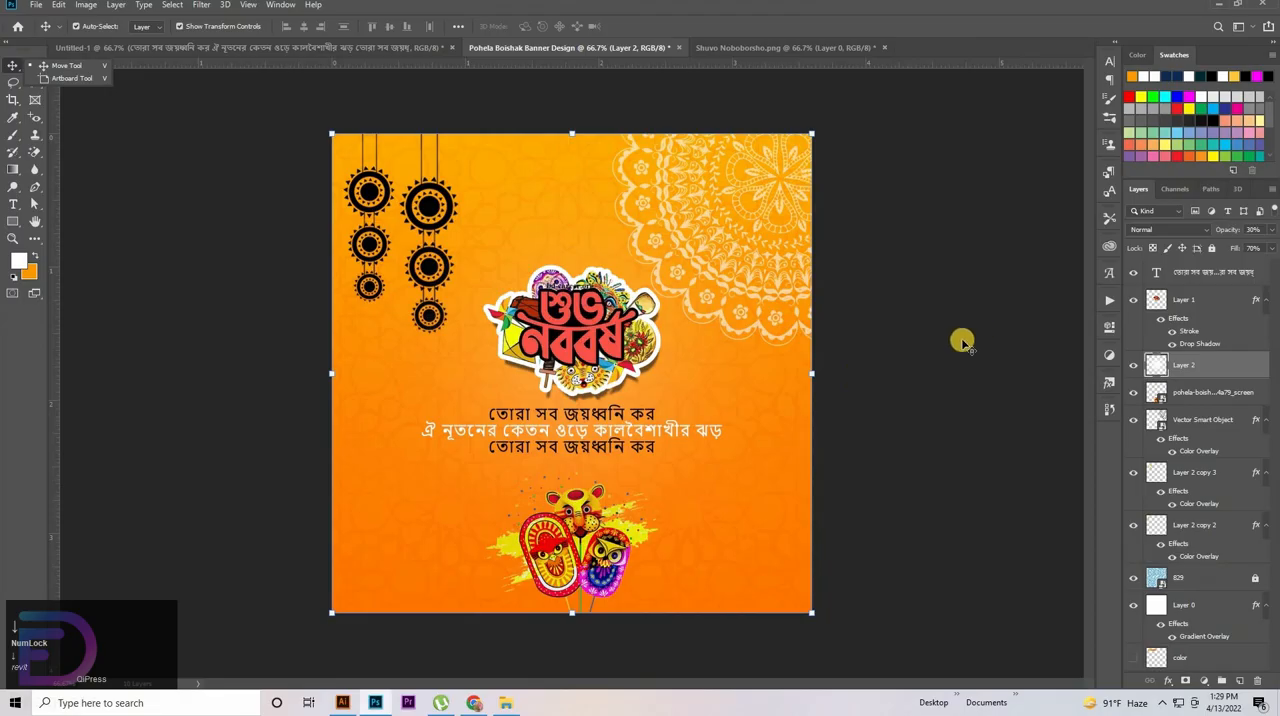
pyautogui.click(908, 366)
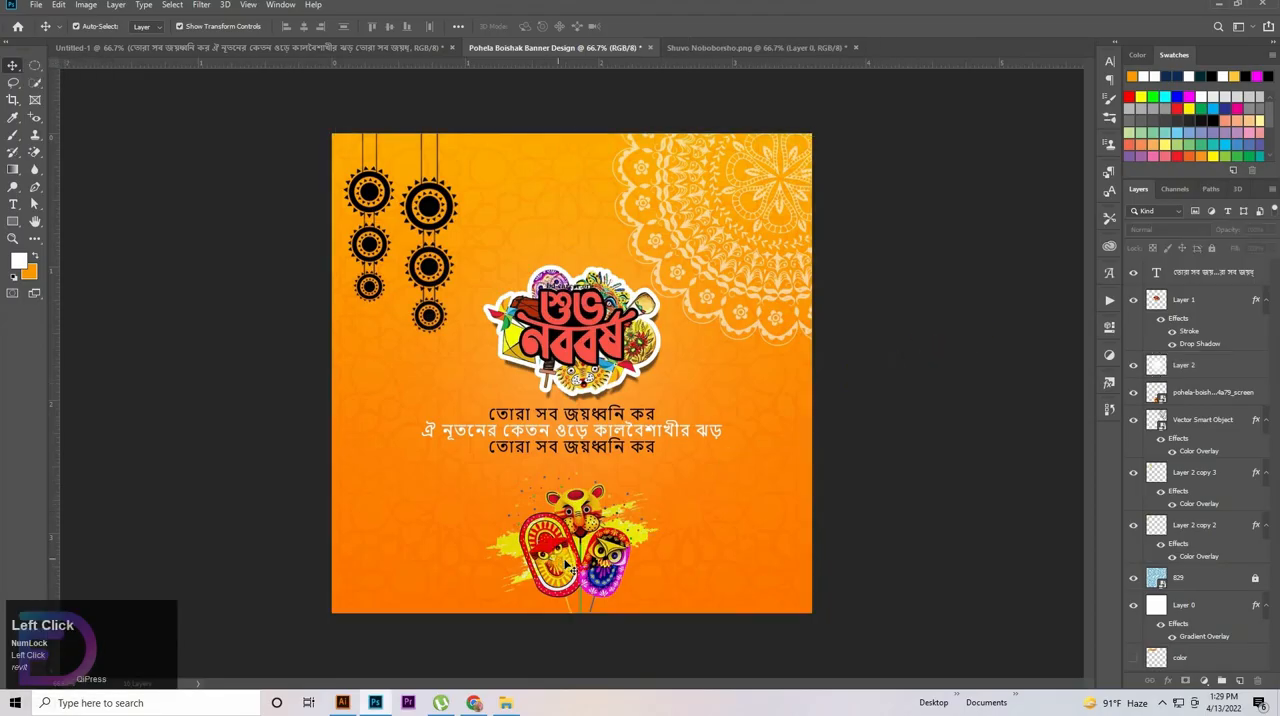
# Check the gradient overlay settings of the background Layer 0
pyautogui.press('space')
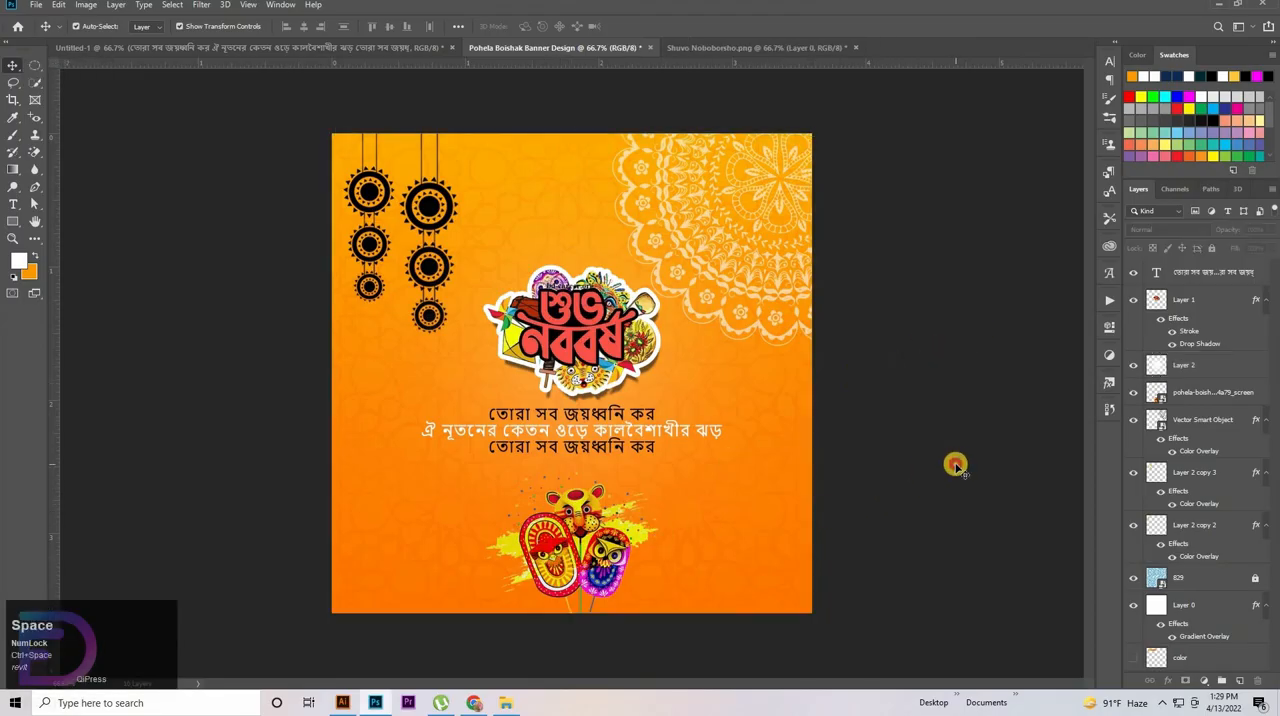
pyautogui.click(1159, 368)
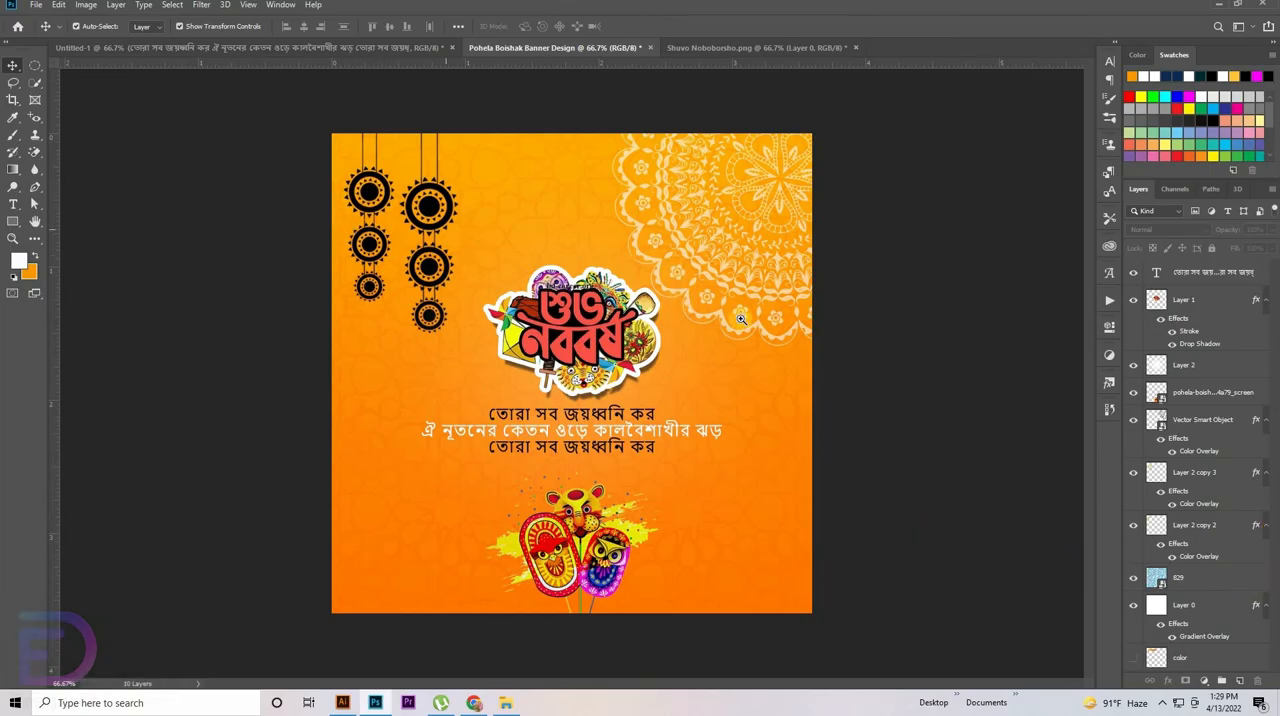
pyautogui.press('space')
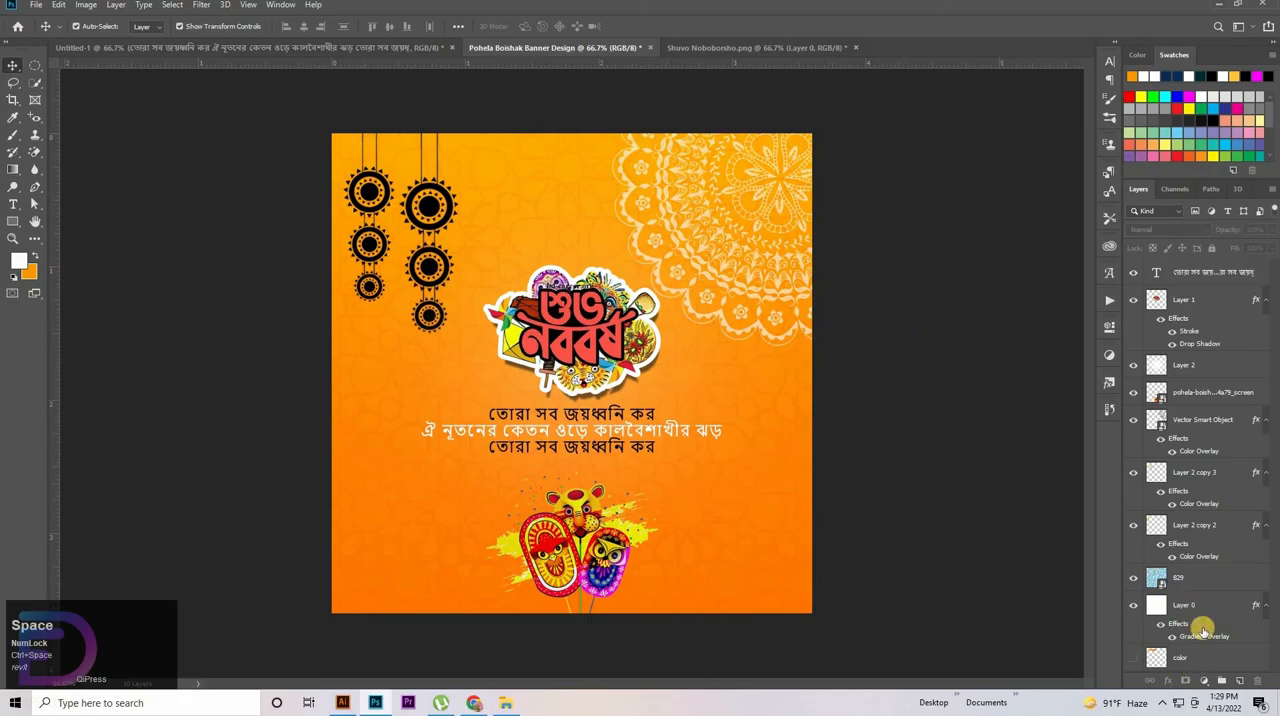
pyautogui.scroll(-1, 1219, 637)
pyautogui.doubleClick(1213, 638)
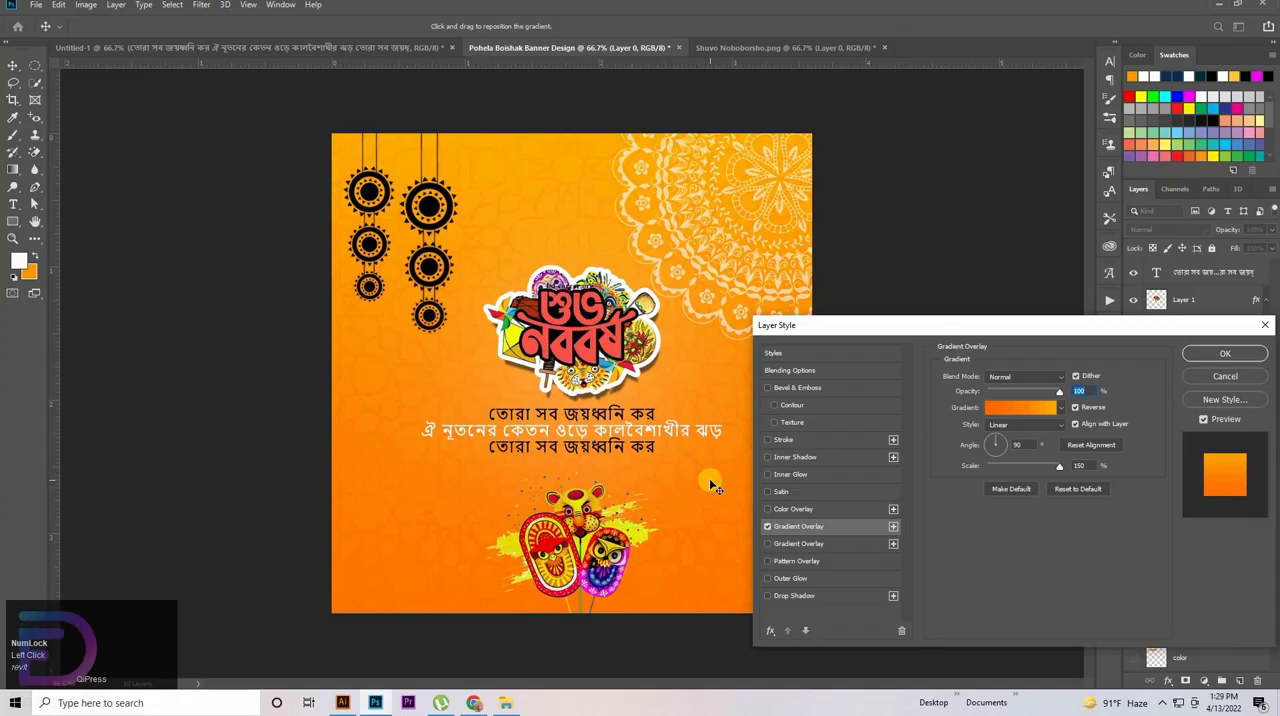
pyautogui.click(709, 478)
pyautogui.click(1240, 362)
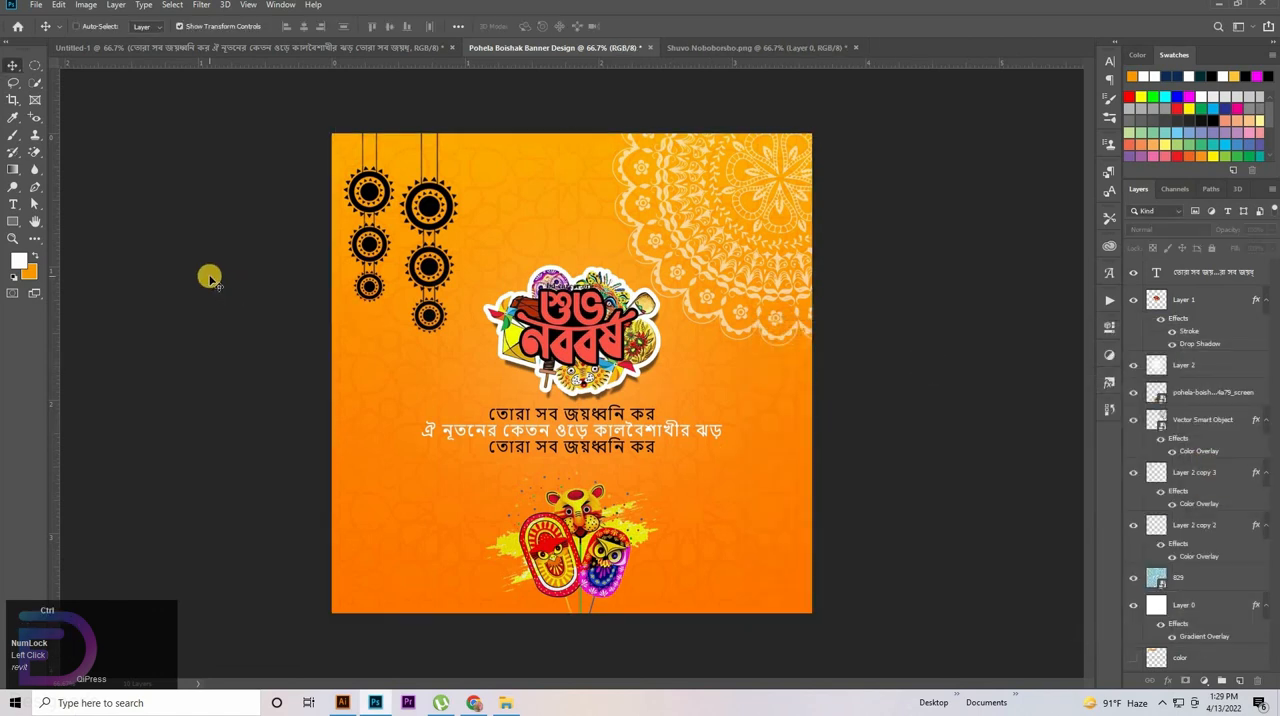
# Save a JPEG copy of the banner as Pohela Boishak Banner Design.jpg in the video folder
pyautogui.hotkey('ctrl', 'shift', 's')
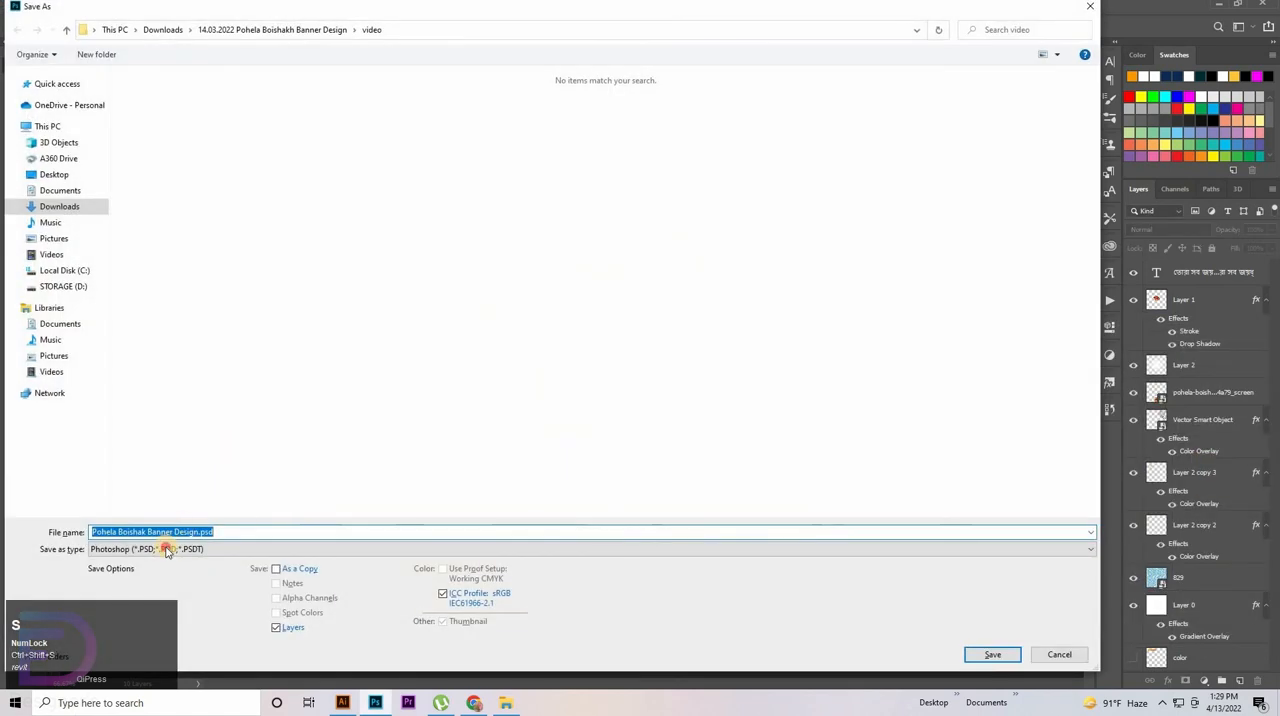
pyautogui.click(166, 551)
pyautogui.click(508, 273)
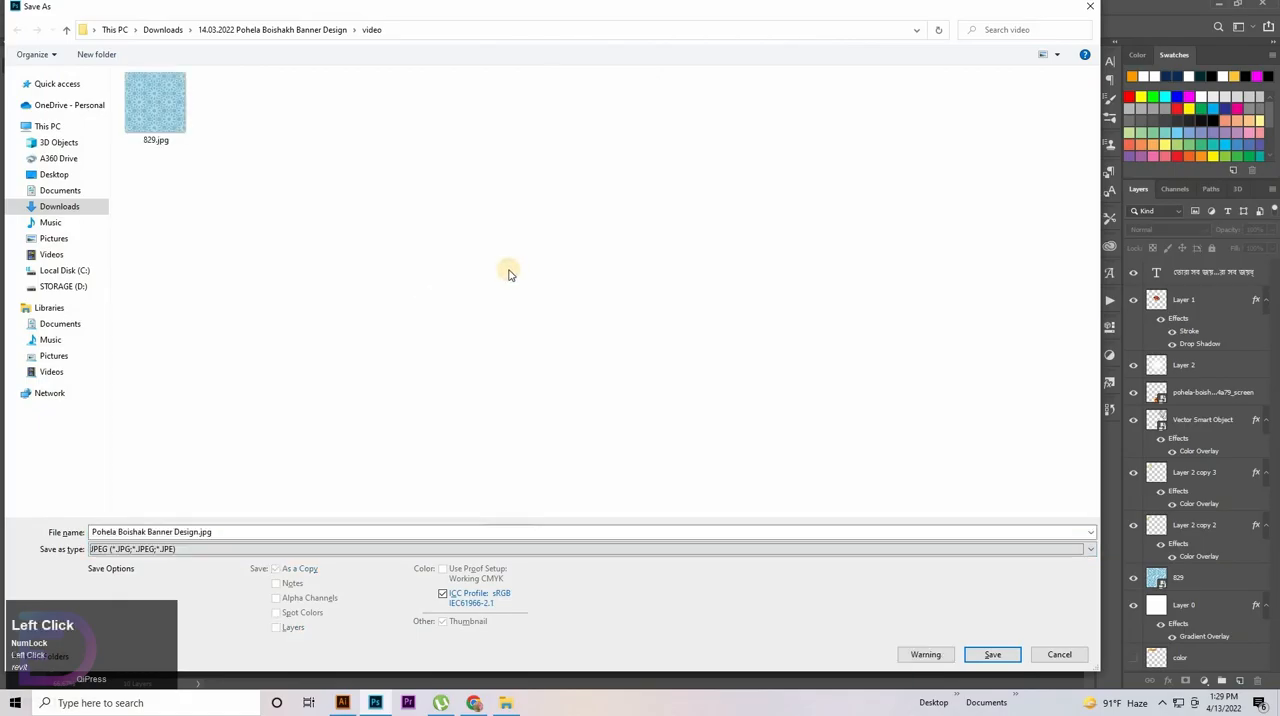
pyautogui.click(997, 655)
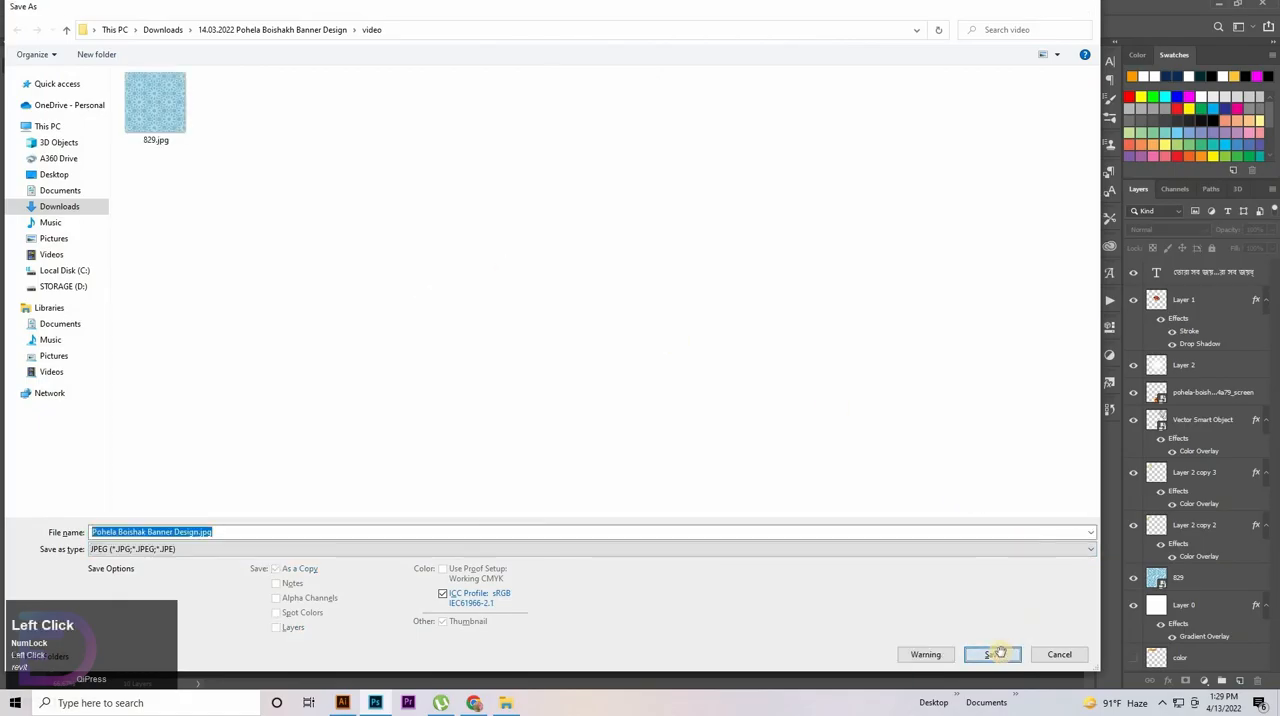
pyautogui.click(712, 175)
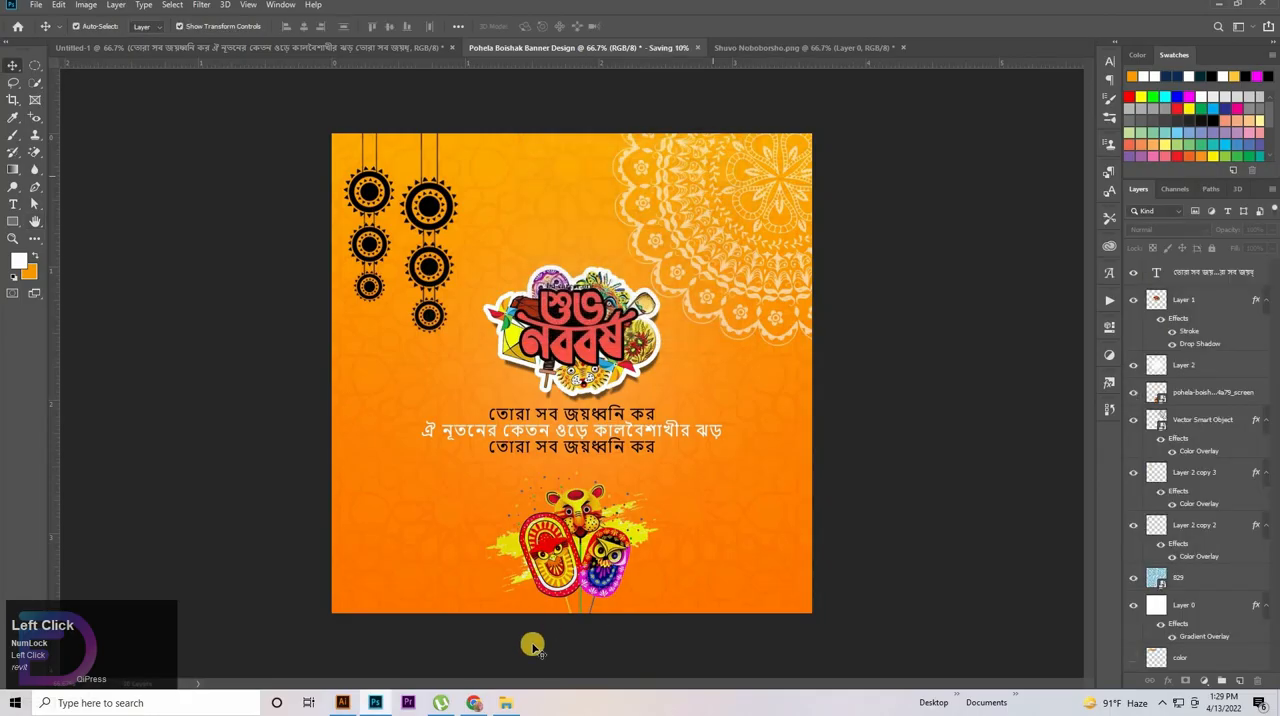
# Switch to File Explorer and open Pohela Boishak Banner Design.jpg from the video folder in a maximized Photos window
pyautogui.click(409, 355)
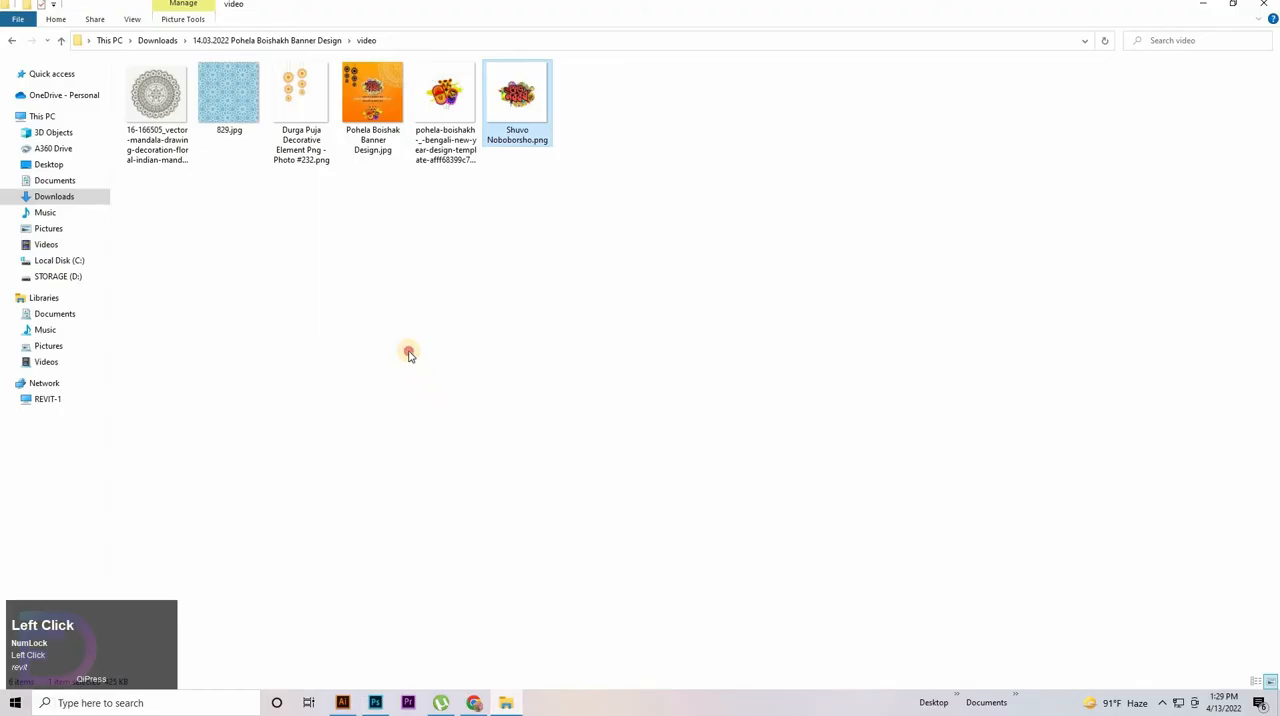
pyautogui.doubleClick(378, 145)
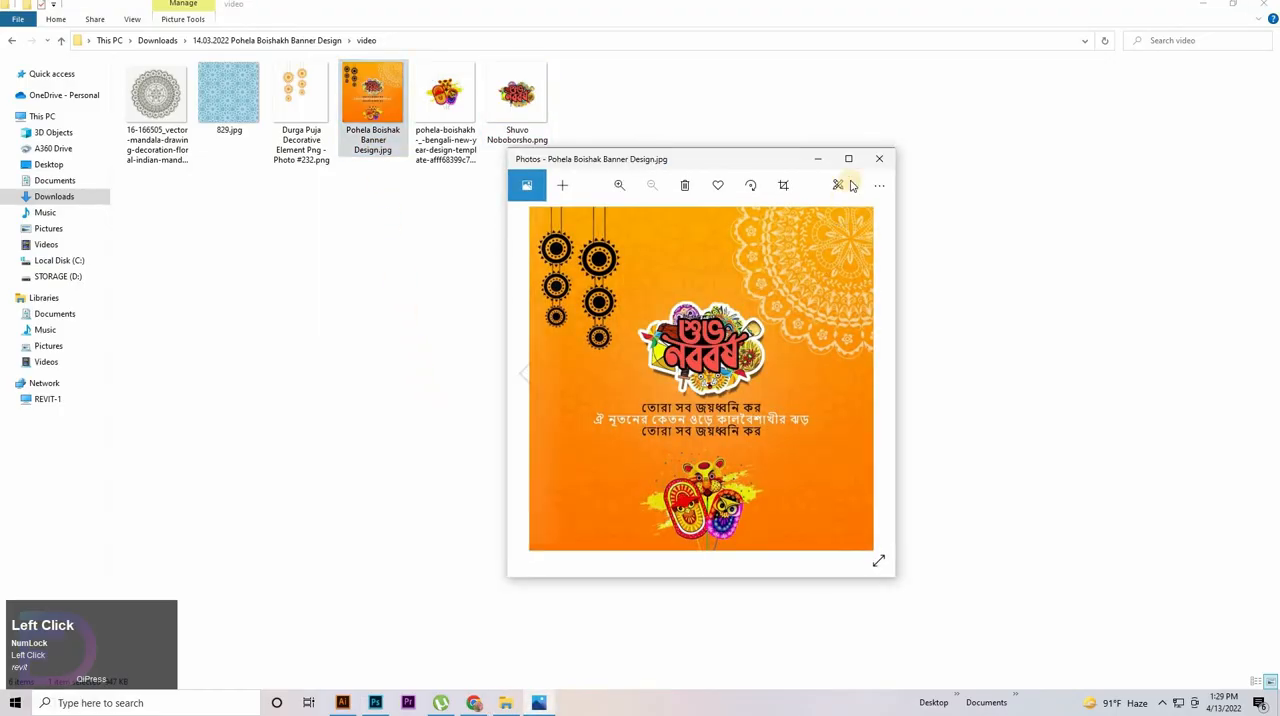
pyautogui.click(848, 160)
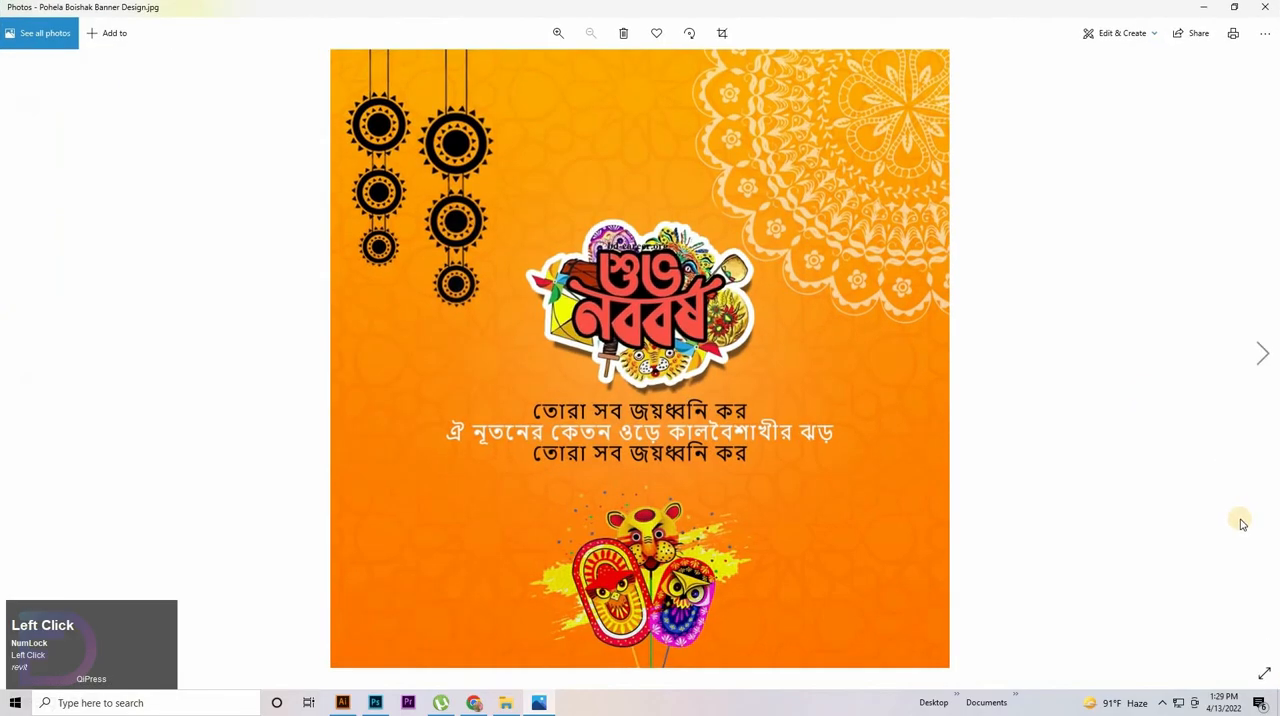